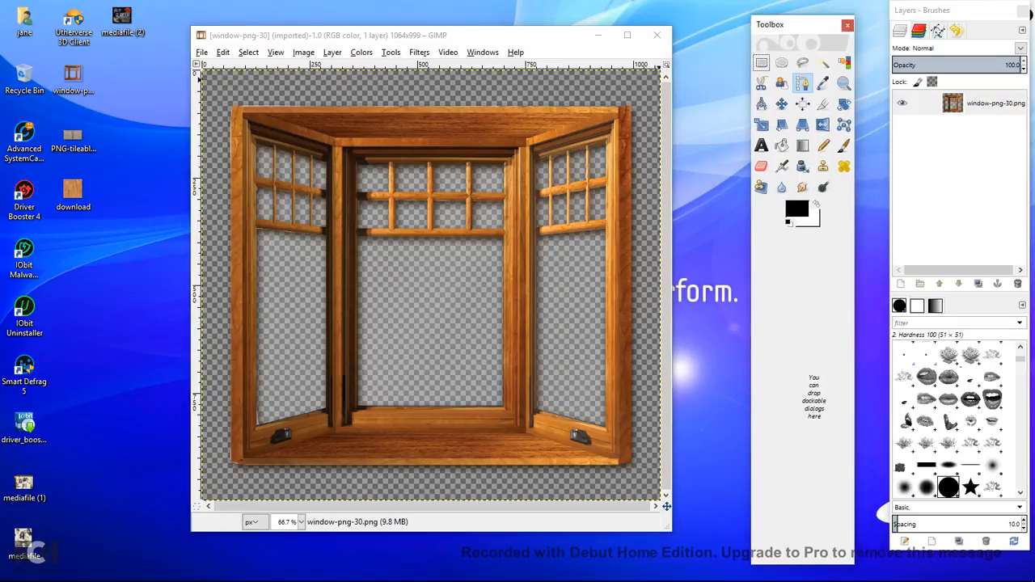
Step: Reposition the Layers - Brushes dock so it sits fully on screen, and open the Palettes dialog
drag(963, 11, 939, 12)
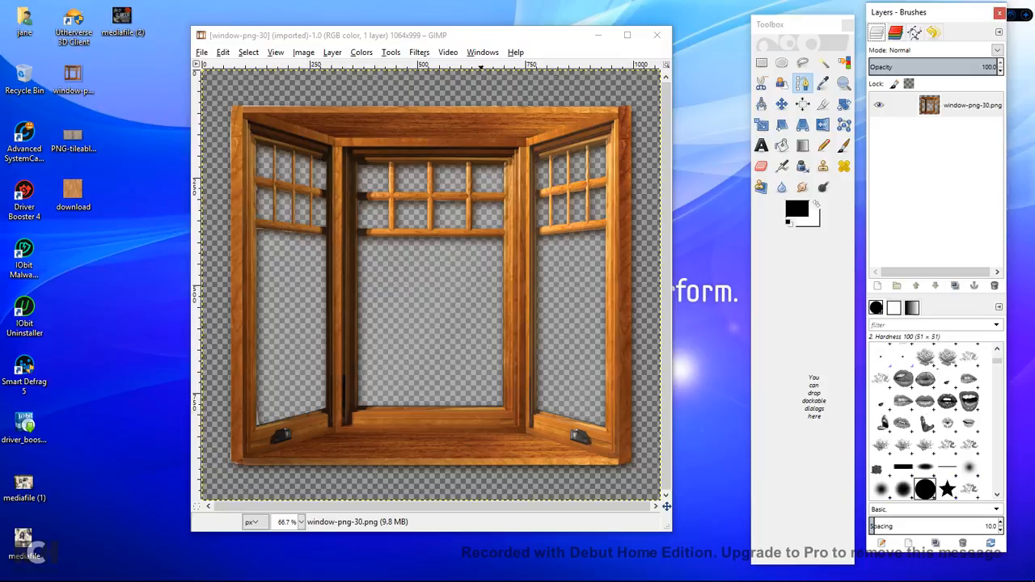
click(483, 52)
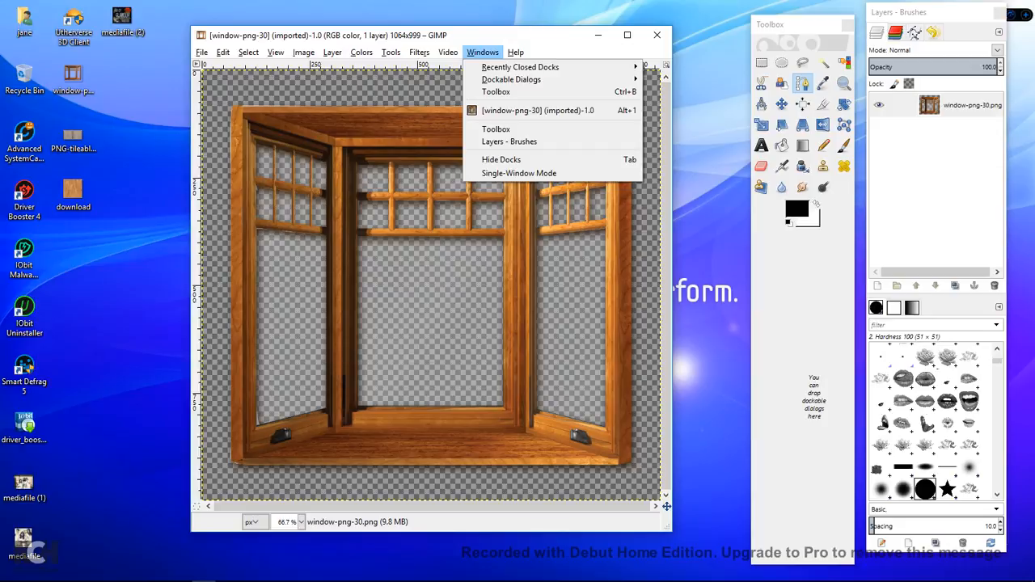
mouse_move(520, 67)
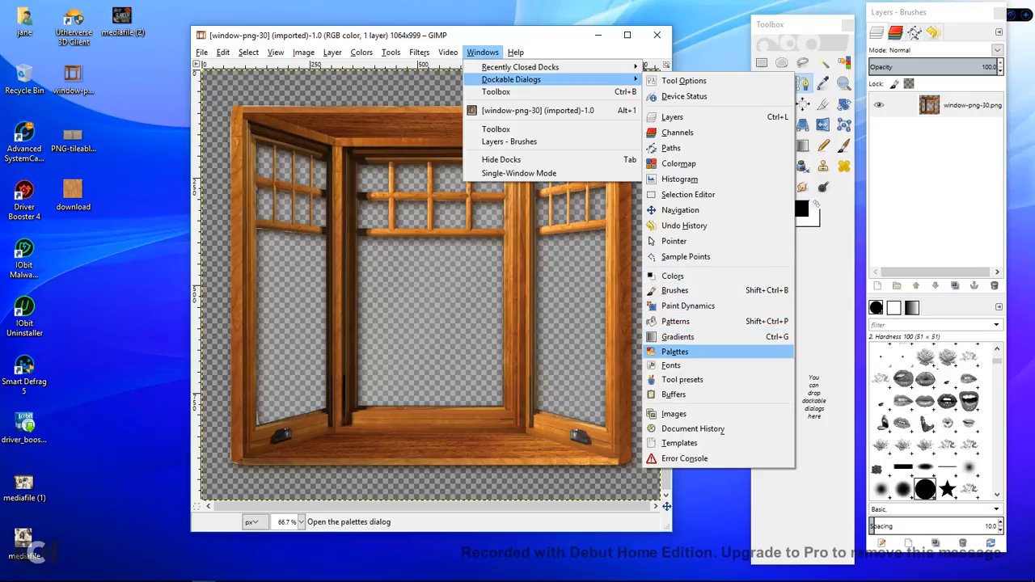
click(678, 354)
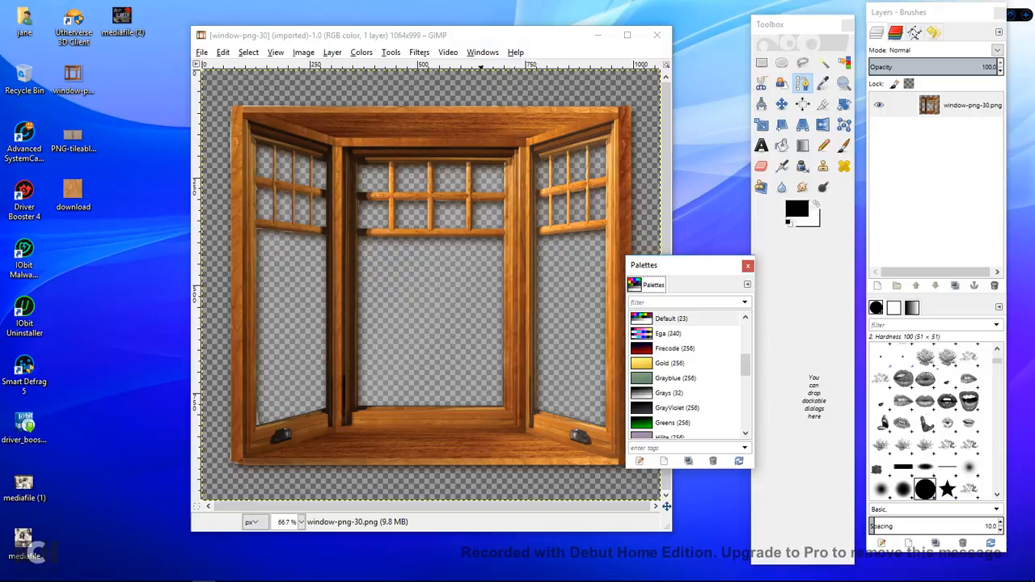
Step: View the available gradients in the dock, return to the brushes, and close the Palettes dialog
click(912, 309)
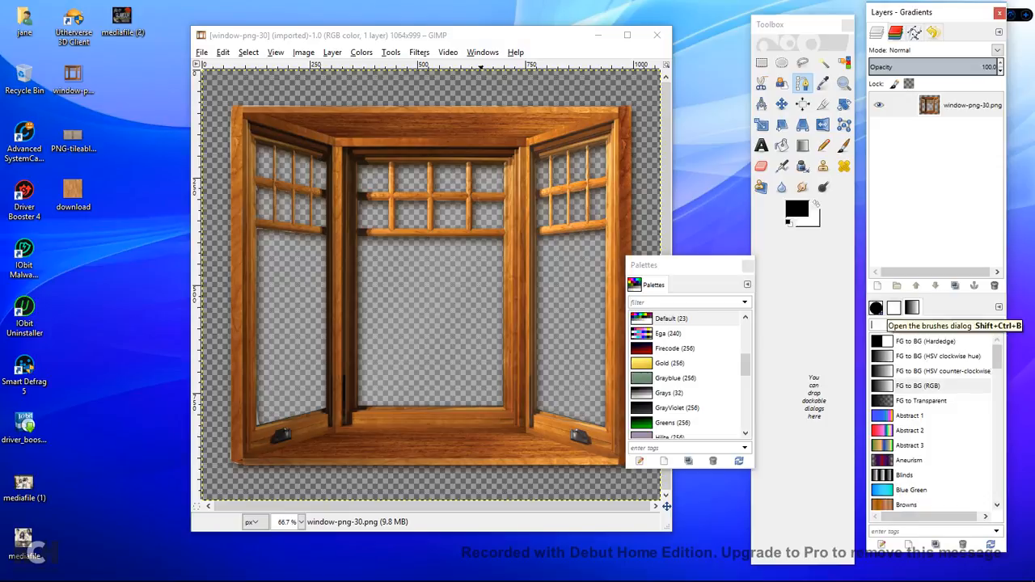
click(876, 308)
click(748, 266)
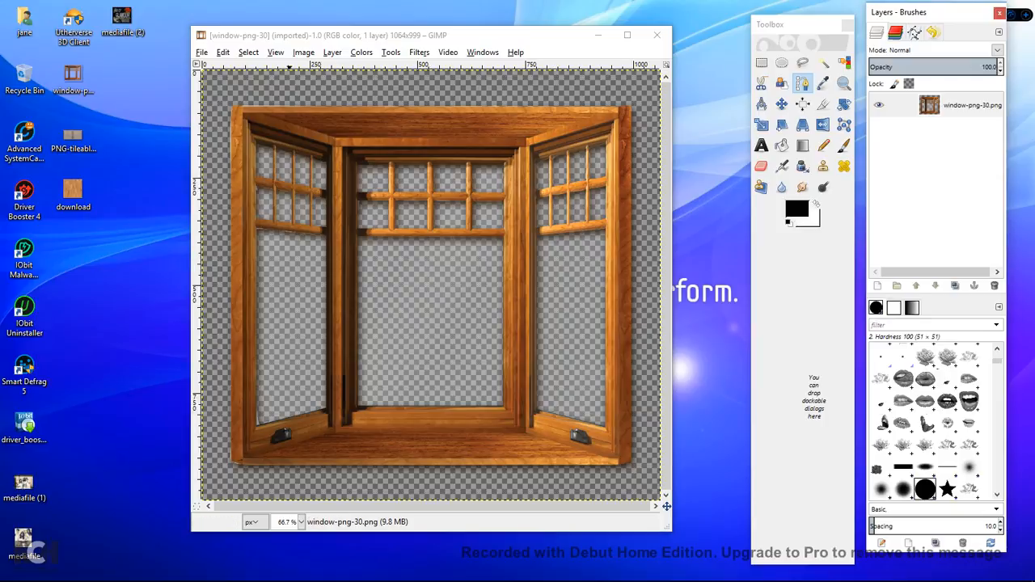
Step: Select the entire window image and clear the selection again
click(201, 52)
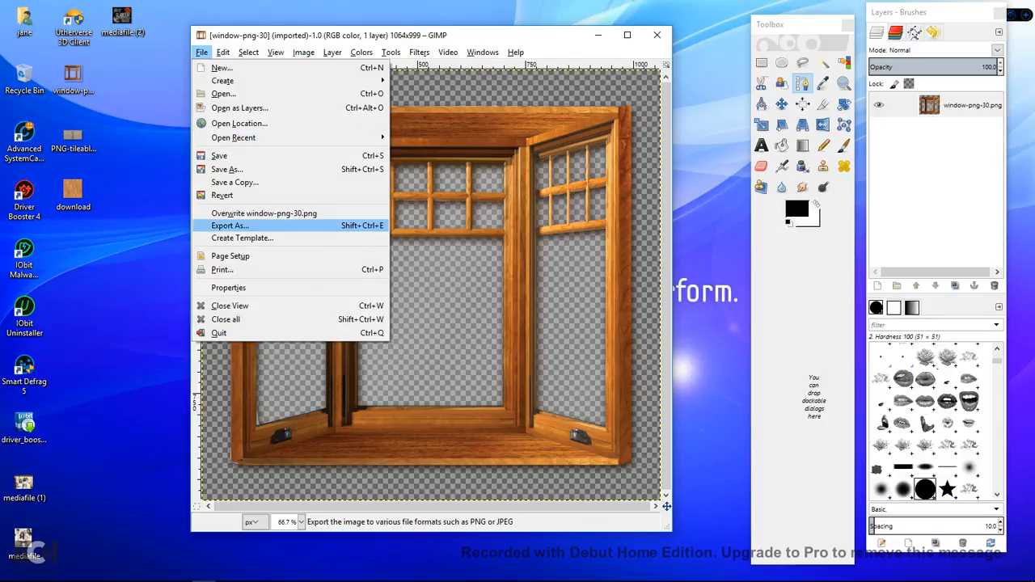
mouse_move(223, 52)
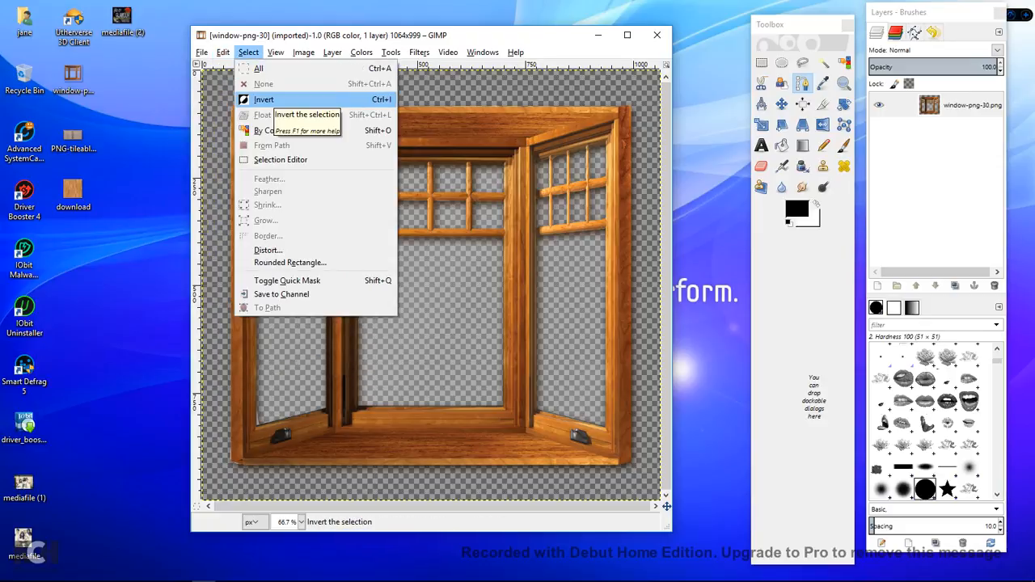
click(259, 68)
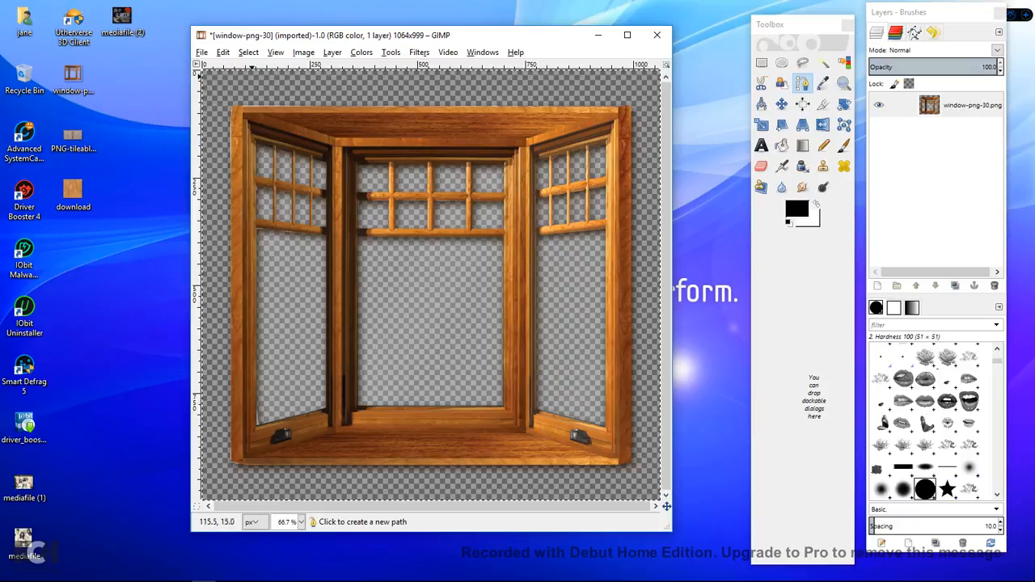
click(249, 52)
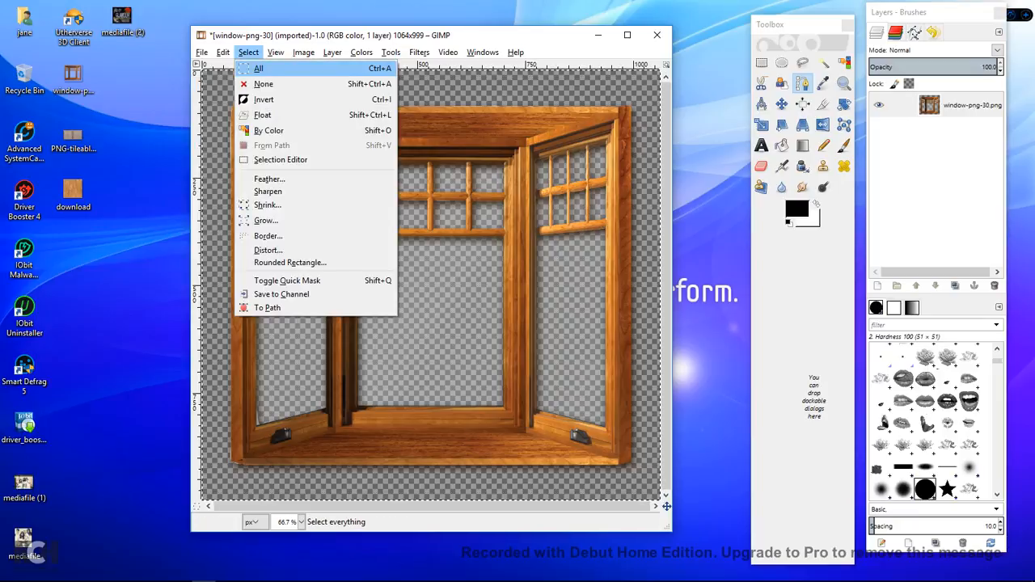
click(268, 85)
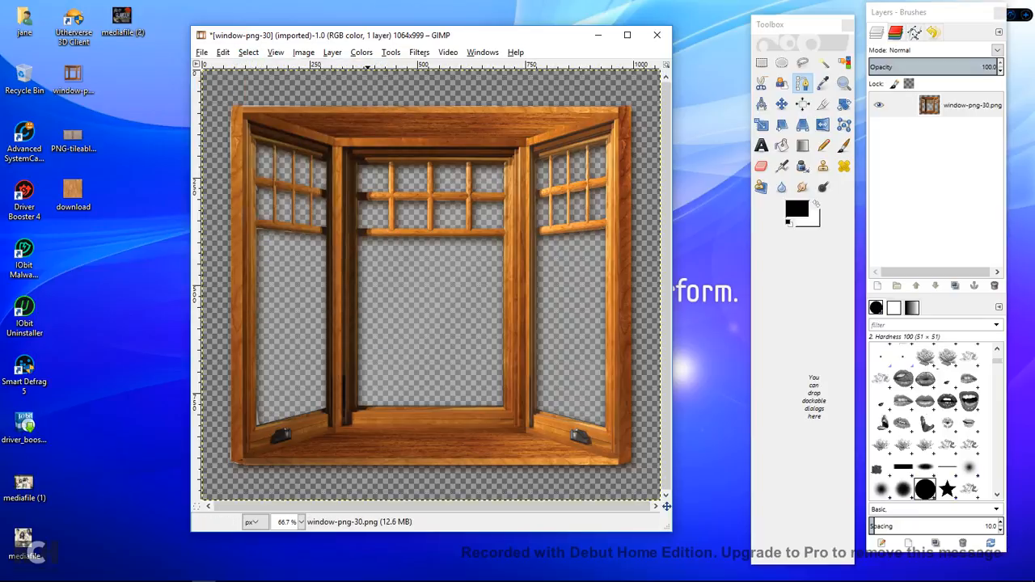
Step: Display the window image in fullscreen and return to the normal window view
click(275, 52)
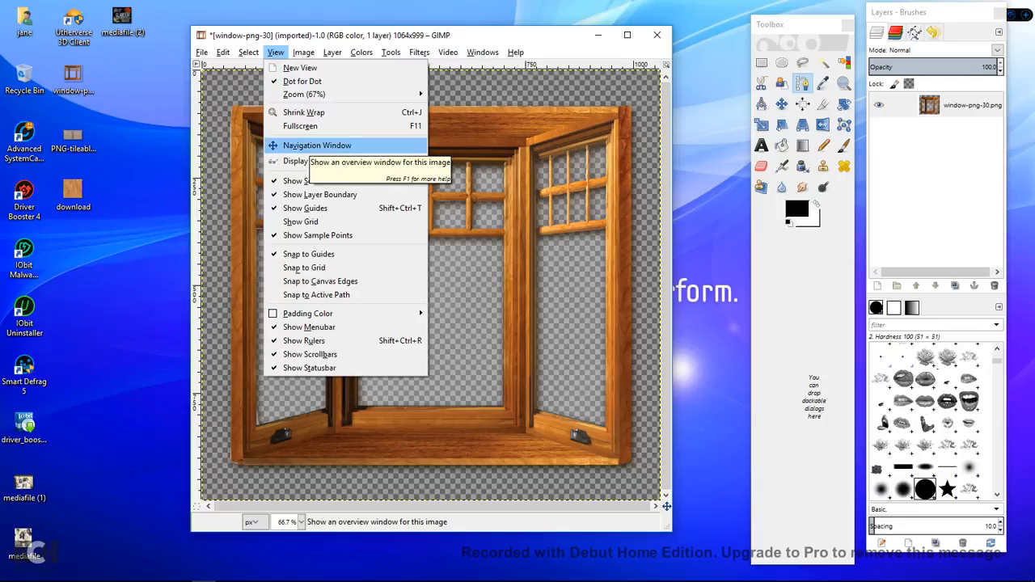
click(300, 126)
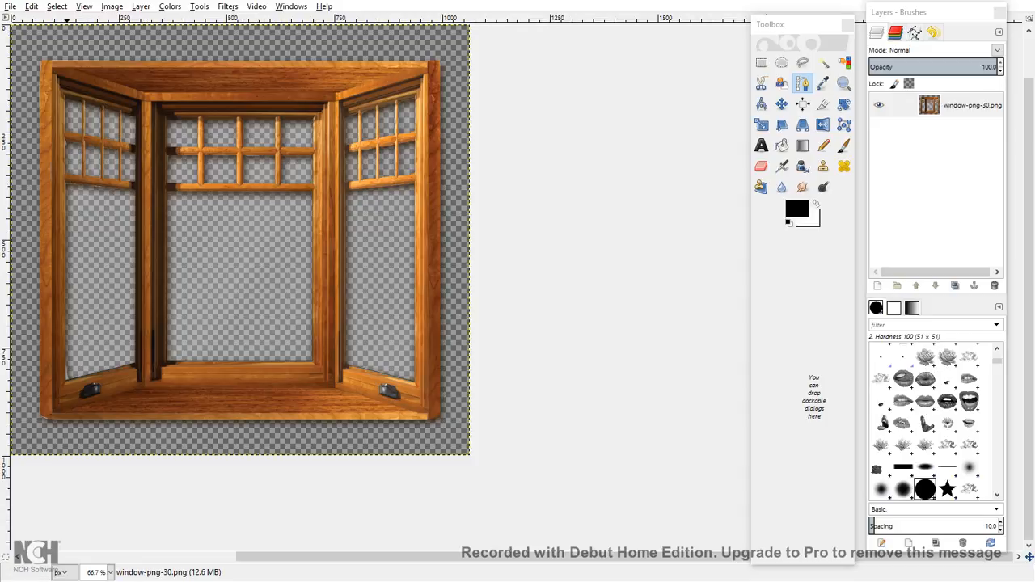
click(84, 6)
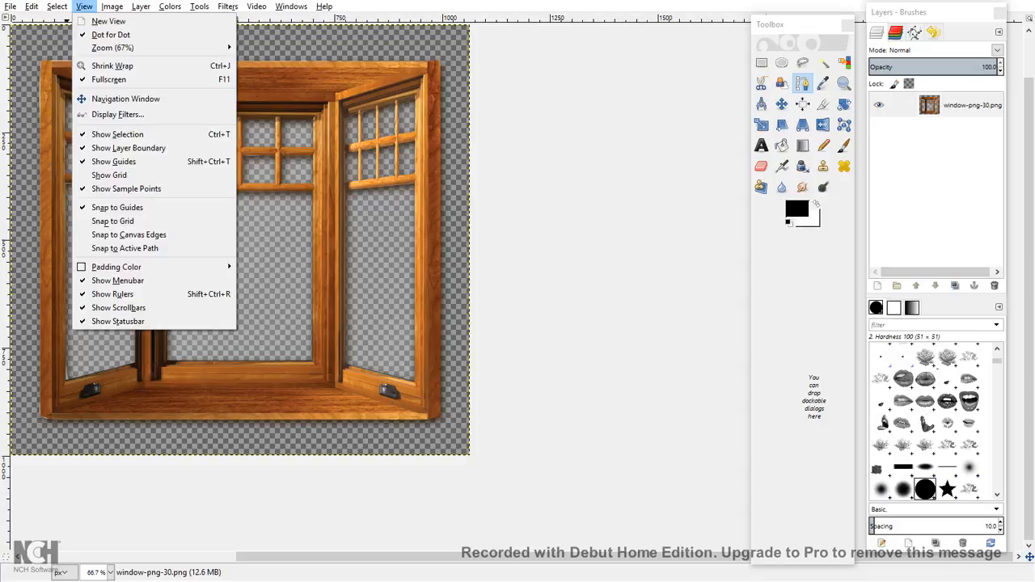
click(108, 79)
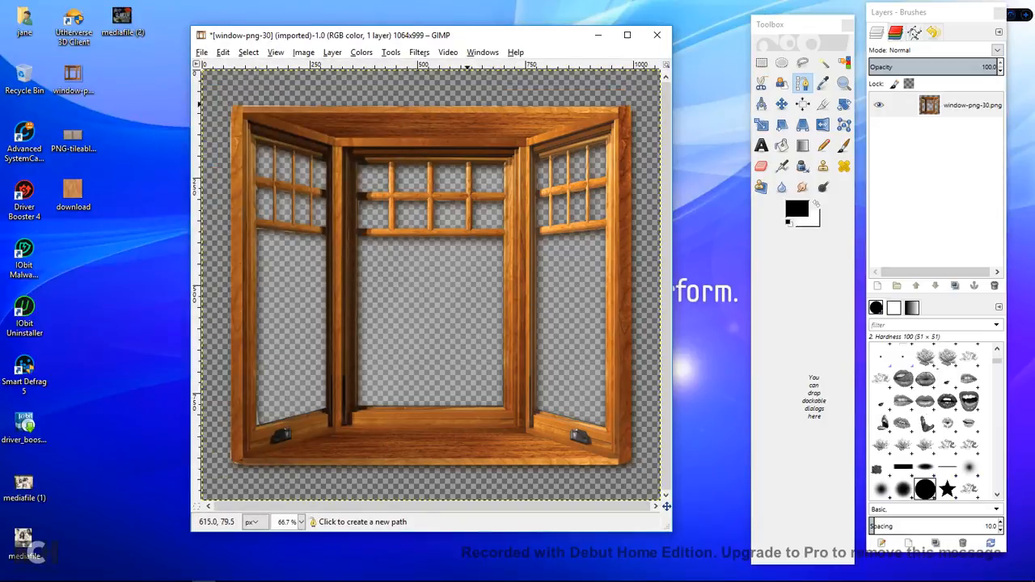
Step: Convert the window image's color mode to Grayscale
click(275, 52)
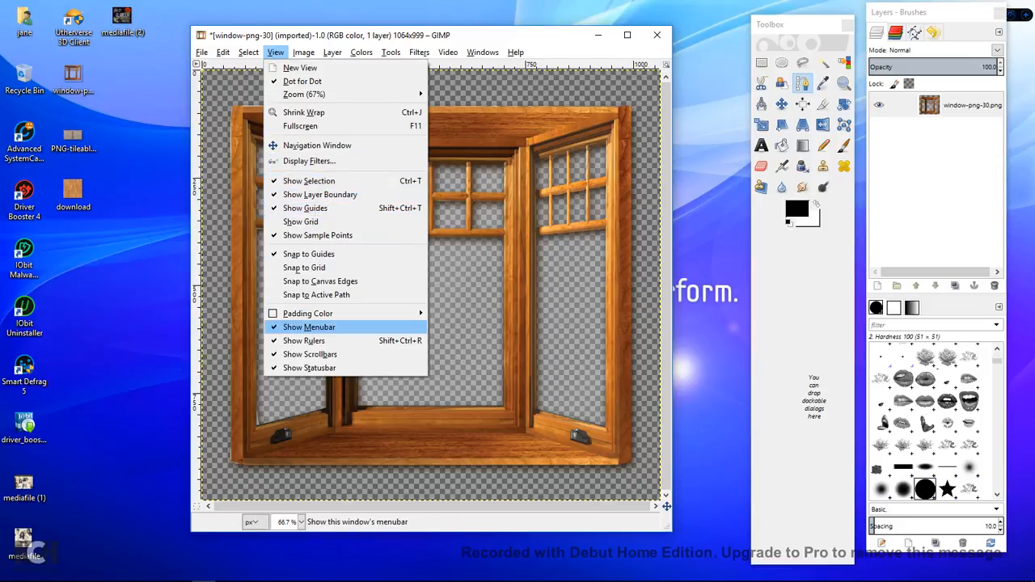
mouse_move(332, 51)
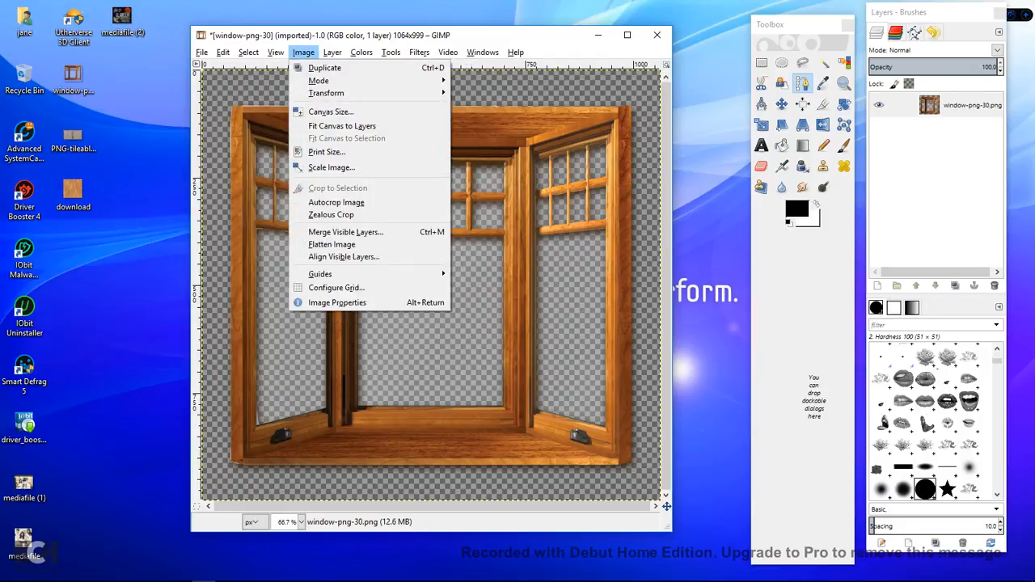
mouse_move(319, 80)
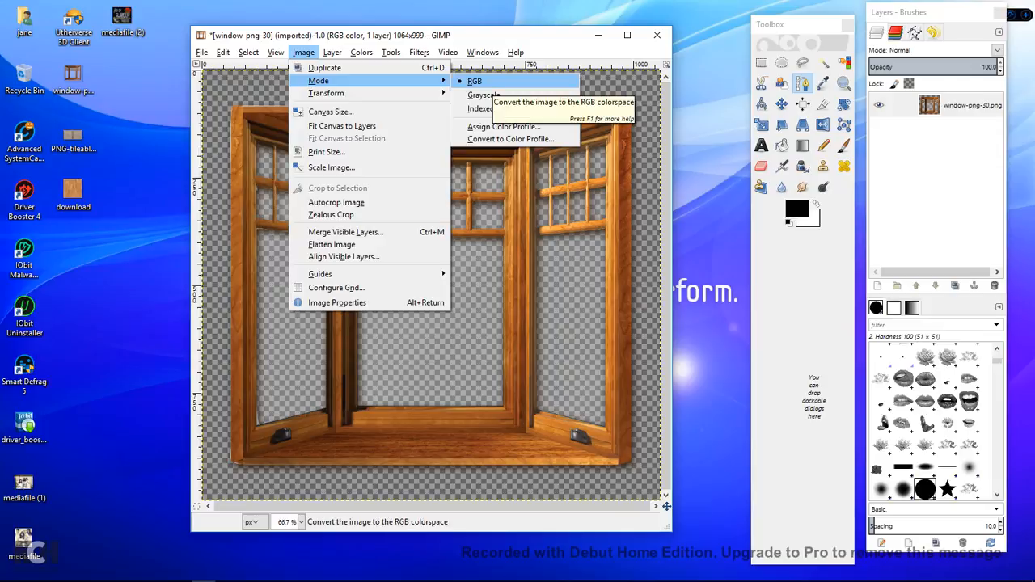
click(484, 94)
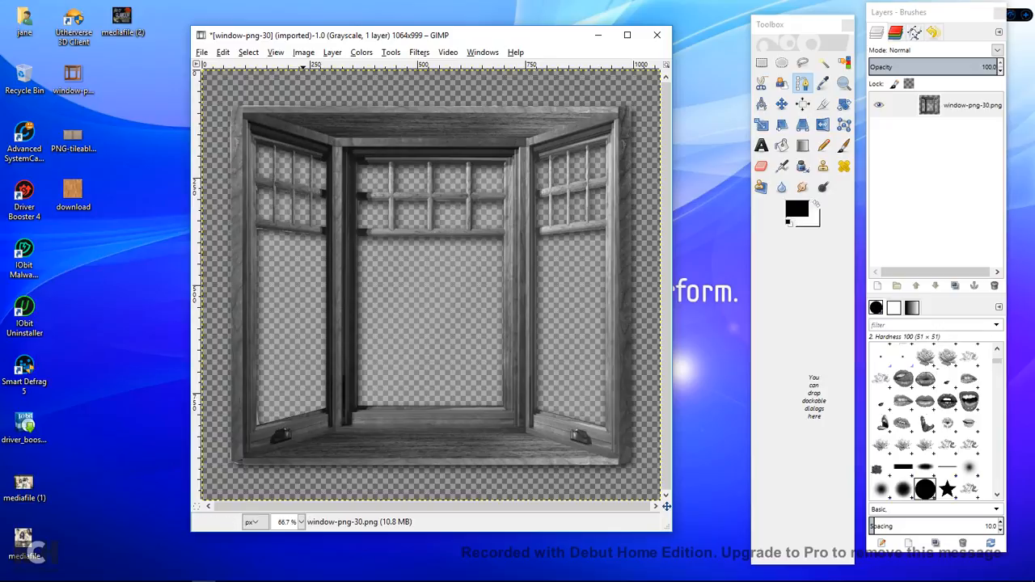
Step: Switch the grayscale window image's color mode back to RGB
click(304, 51)
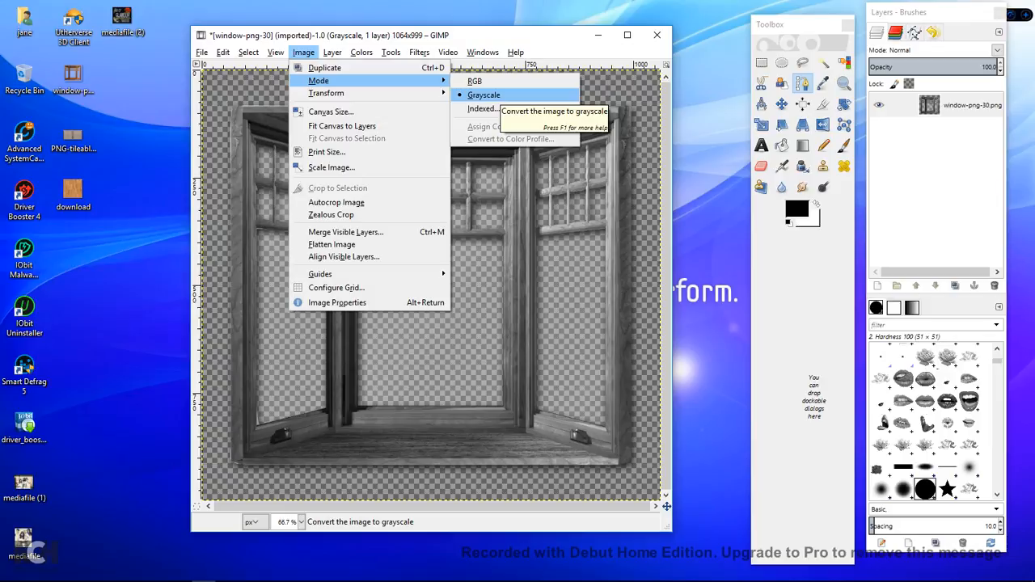
click(534, 81)
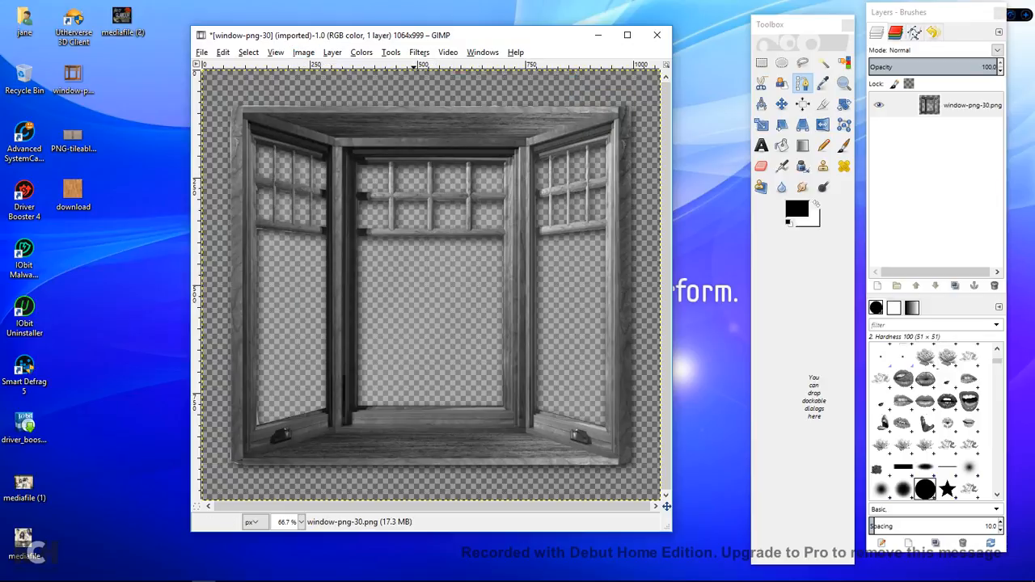
click(303, 51)
mouse_move(323, 76)
click(474, 81)
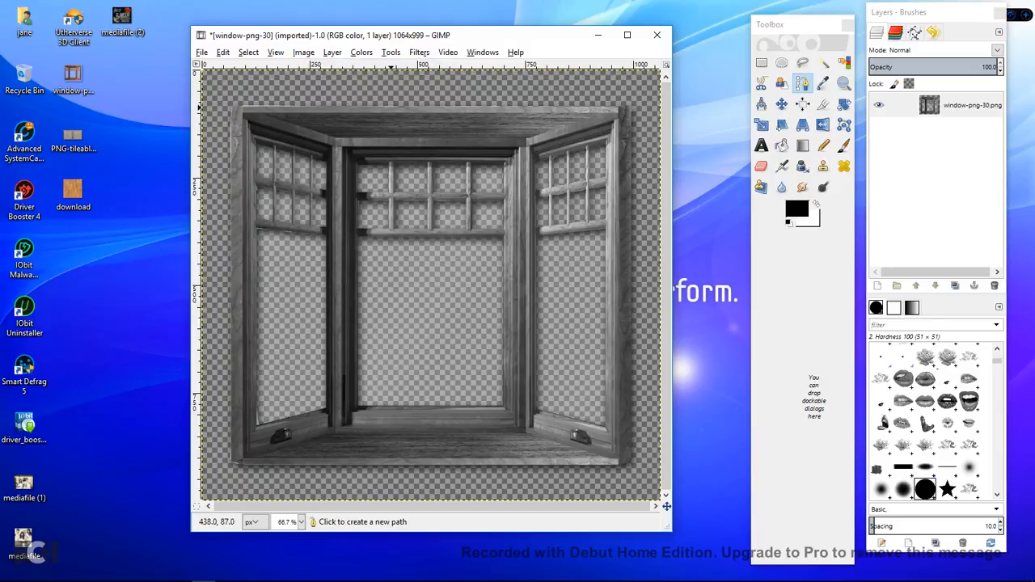
Step: Undo the RGB conversion and the grayscale conversion of the window image
key(alt+e)
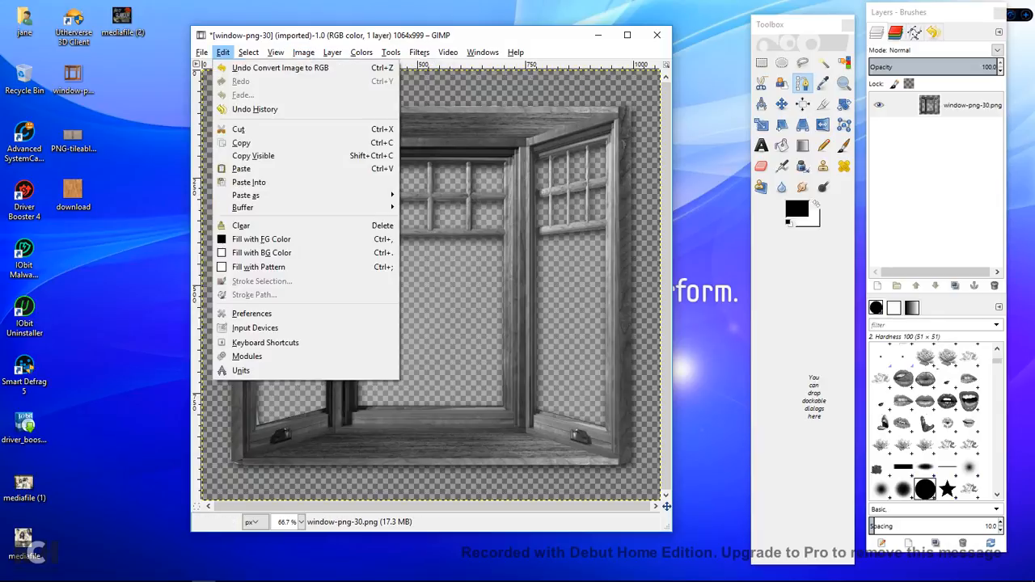
key(Down)
key(Return)
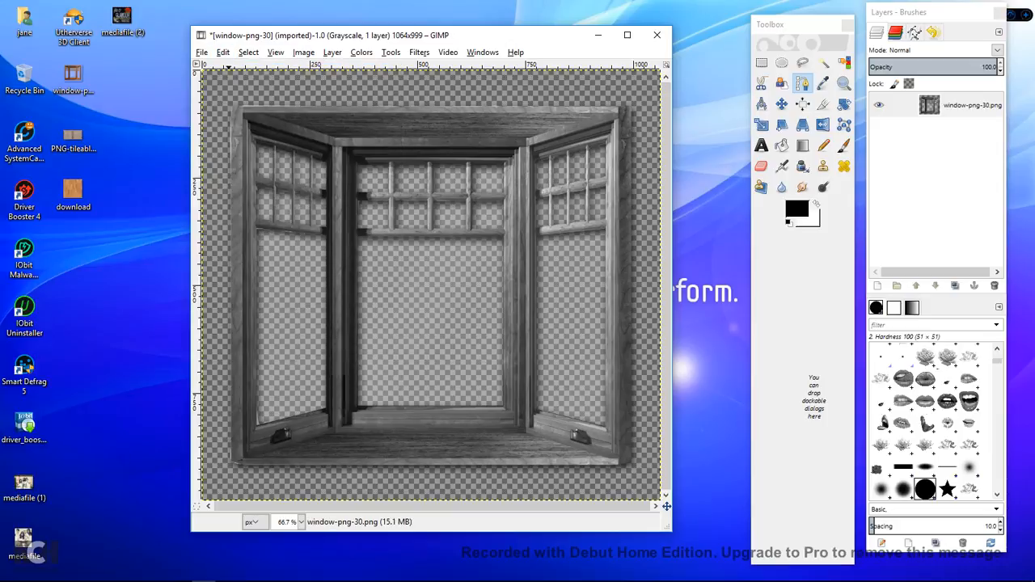
key(alt+e)
key(Down)
key(Return)
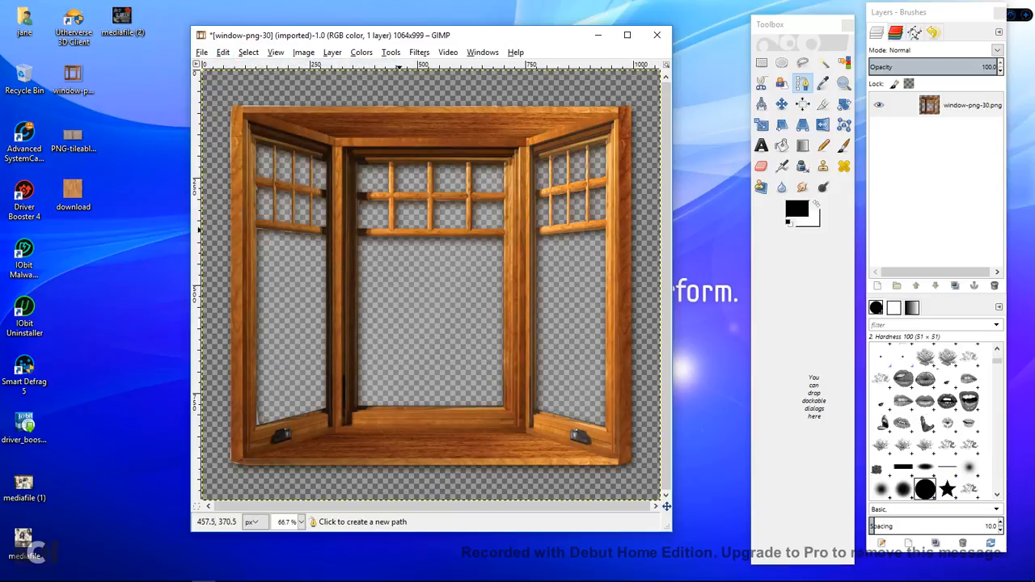
key(alt+l)
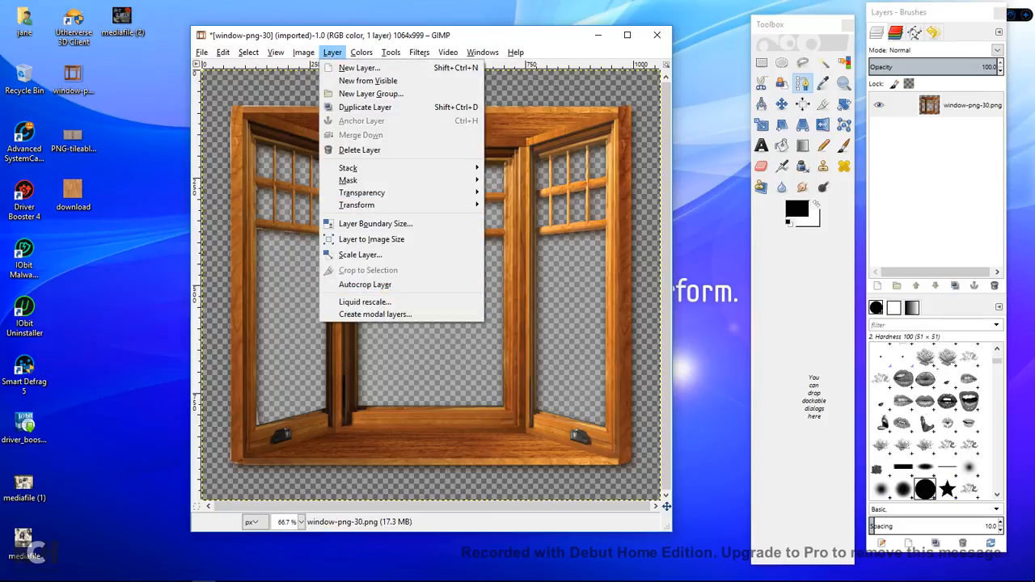
mouse_move(348, 167)
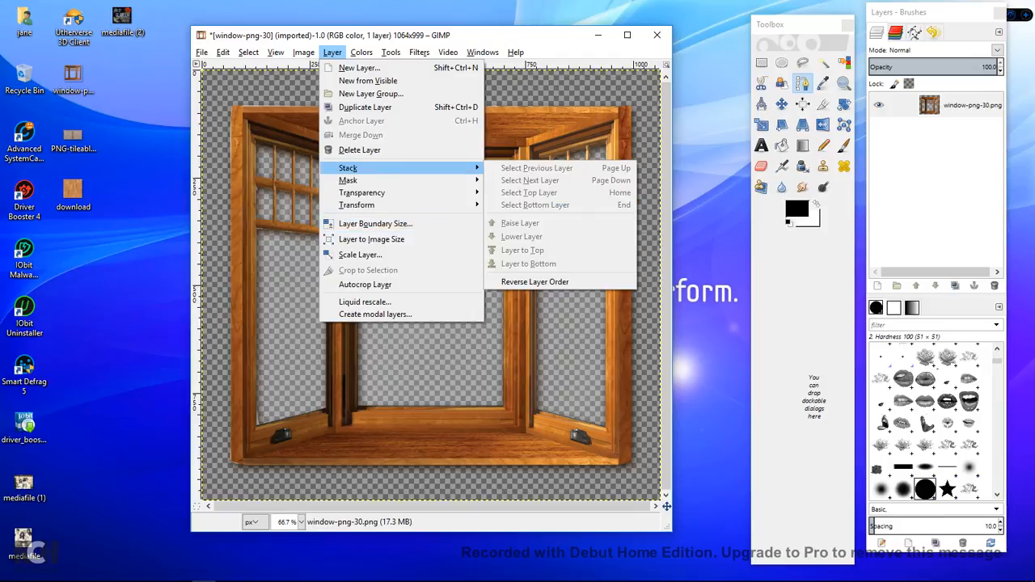
click(333, 53)
Step: Preview a Color Balance adjustment on the midtones with red 4, green 37 and blue 48, and cancel it
click(361, 52)
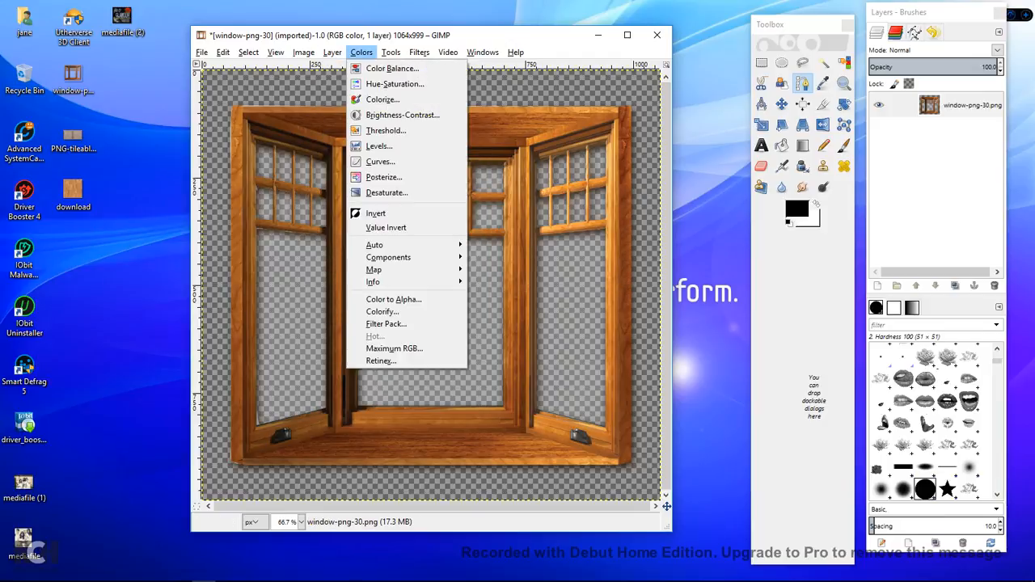
click(392, 68)
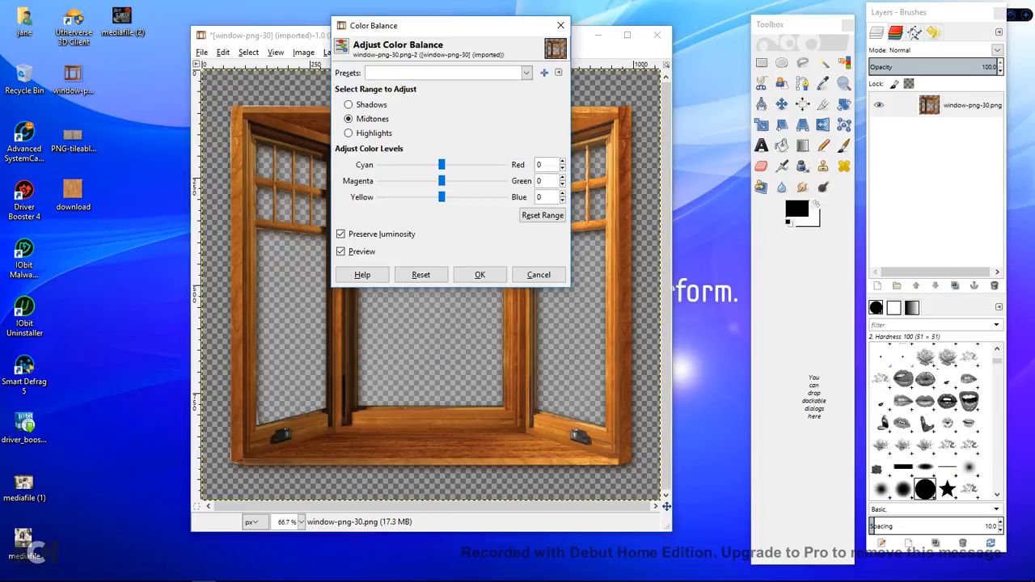
drag(441, 164, 471, 197)
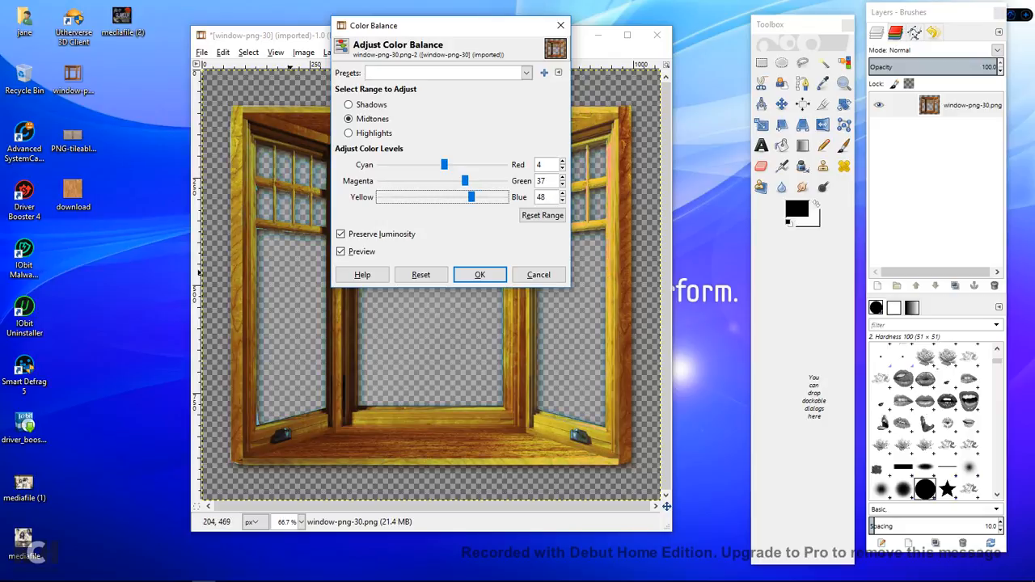
click(539, 274)
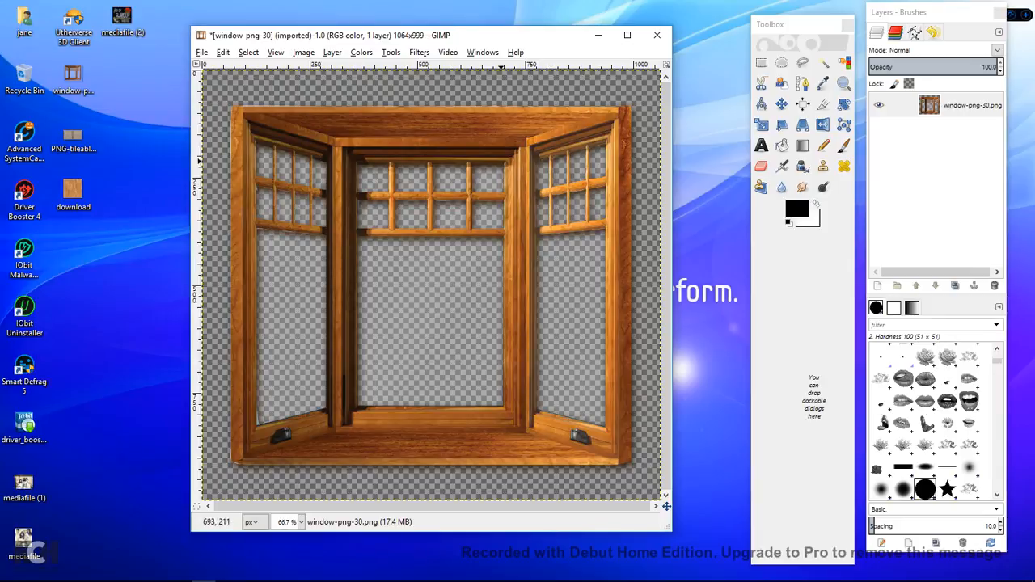
Step: Preview a Hue-Saturation adjustment with hue 8, lightness 5 and saturation -100, restore the saturation and close the adjustment
click(362, 52)
click(382, 81)
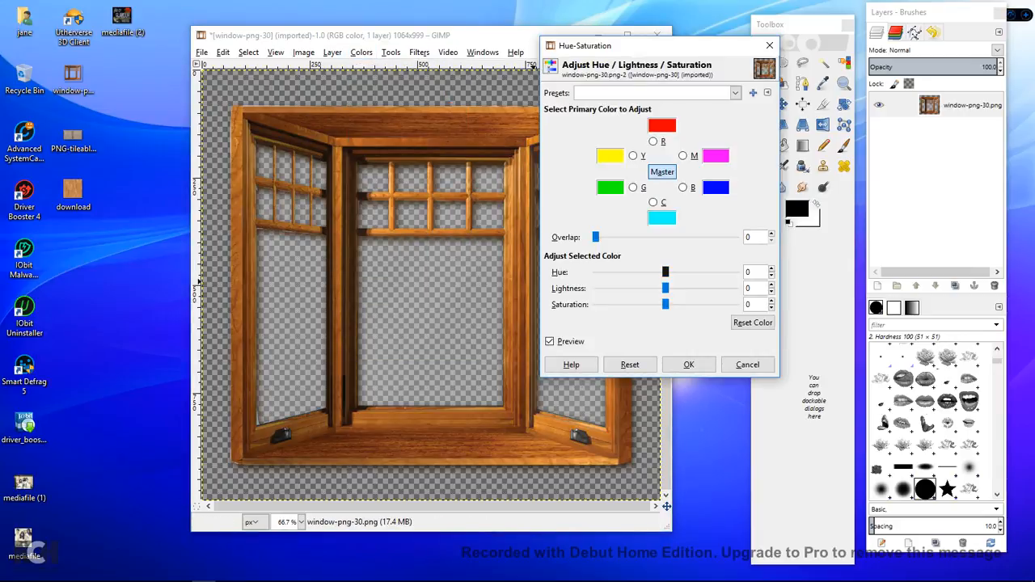
drag(665, 272, 595, 304)
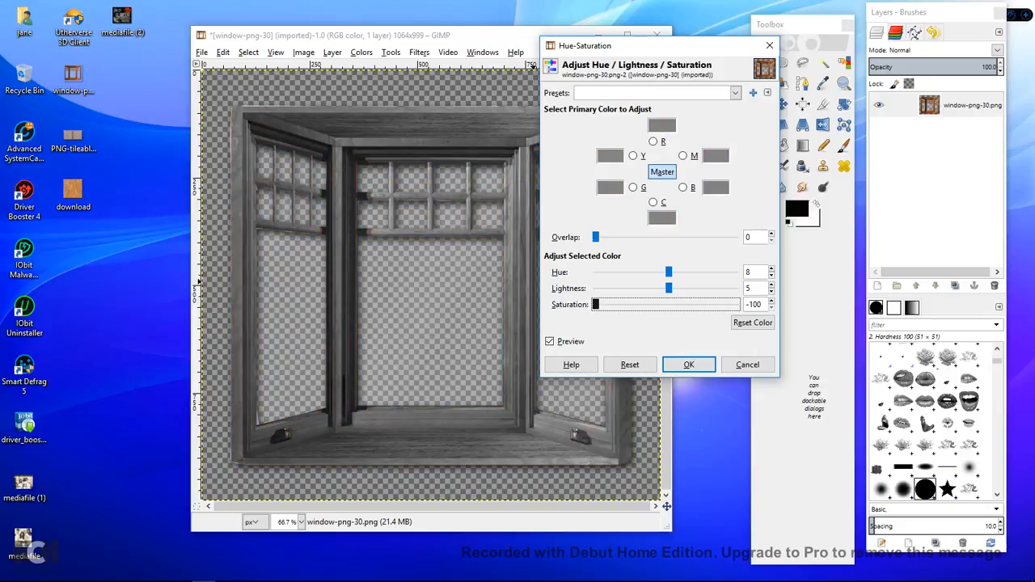
drag(596, 304, 667, 304)
key(Return)
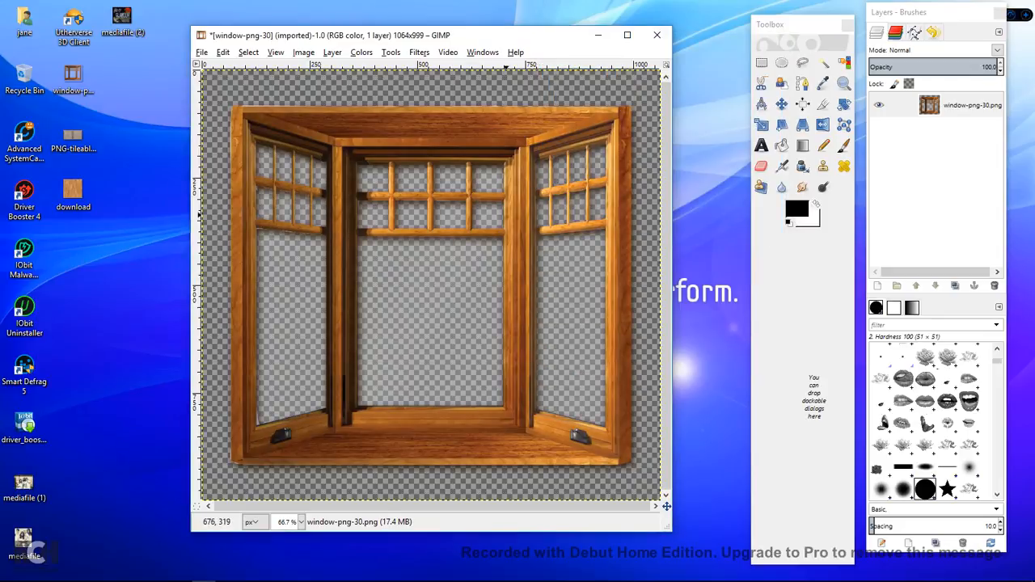
Step: Preview a Colorize adjustment on the window image with hue 28 and lightness -13, and cancel it
click(362, 51)
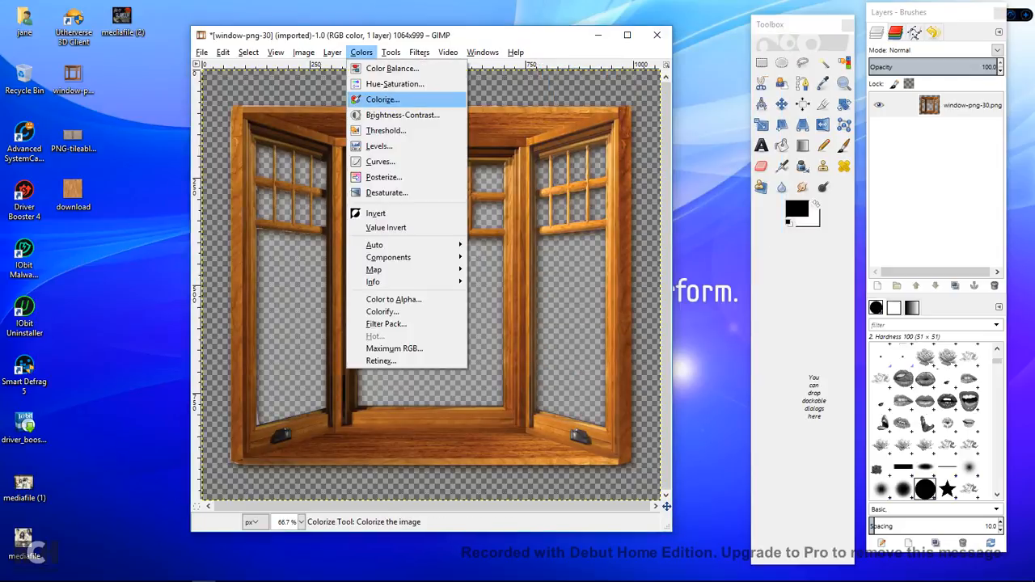
click(380, 99)
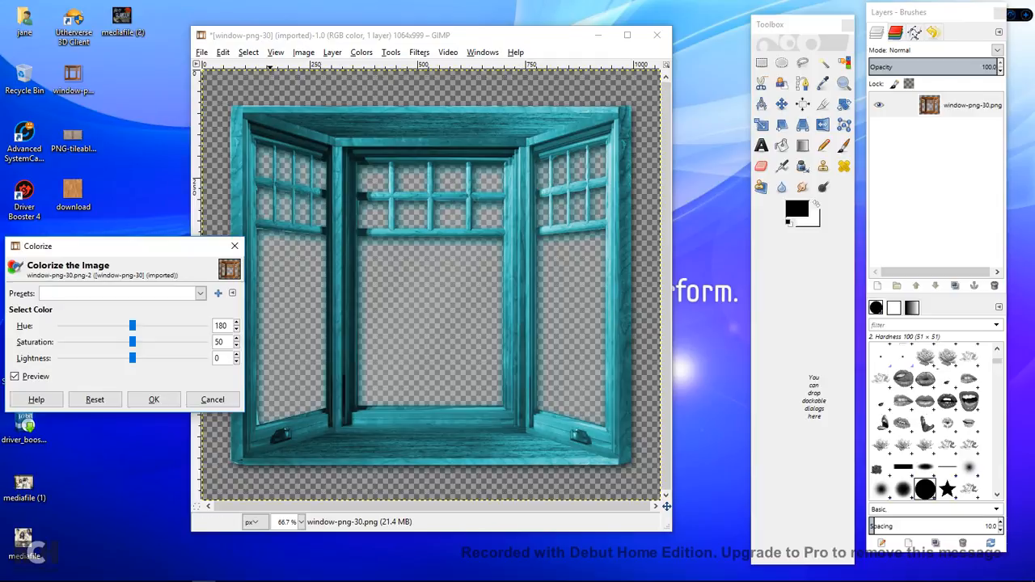
drag(132, 325, 71, 325)
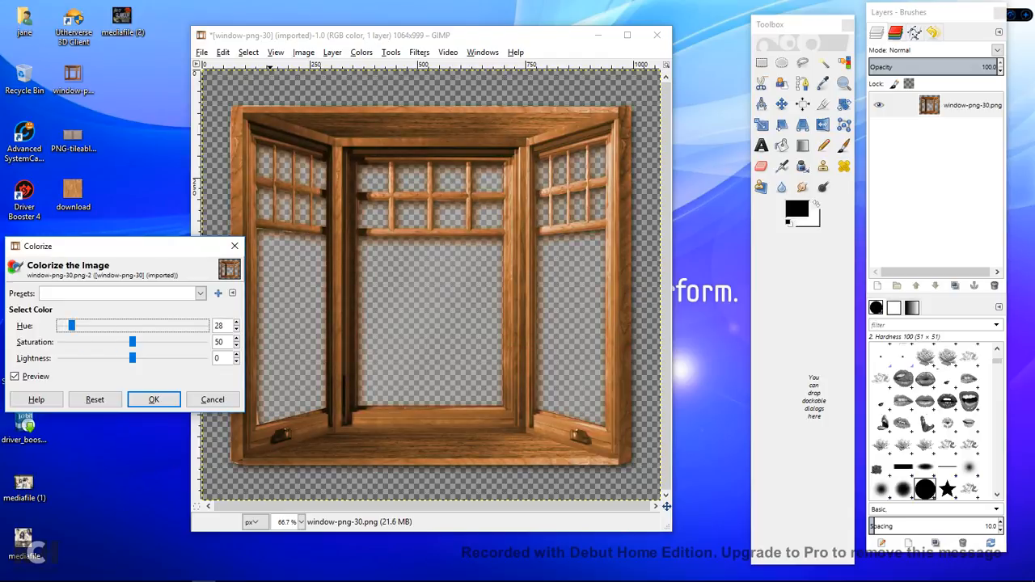
mouse_move(131, 341)
mouse_down()
mouse_move(177, 341)
mouse_move(84, 341)
mouse_move(183, 341)
mouse_move(77, 341)
mouse_move(131, 341)
mouse_move(162, 358)
mouse_move(112, 358)
mouse_move(150, 359)
mouse_move(123, 358)
mouse_up()
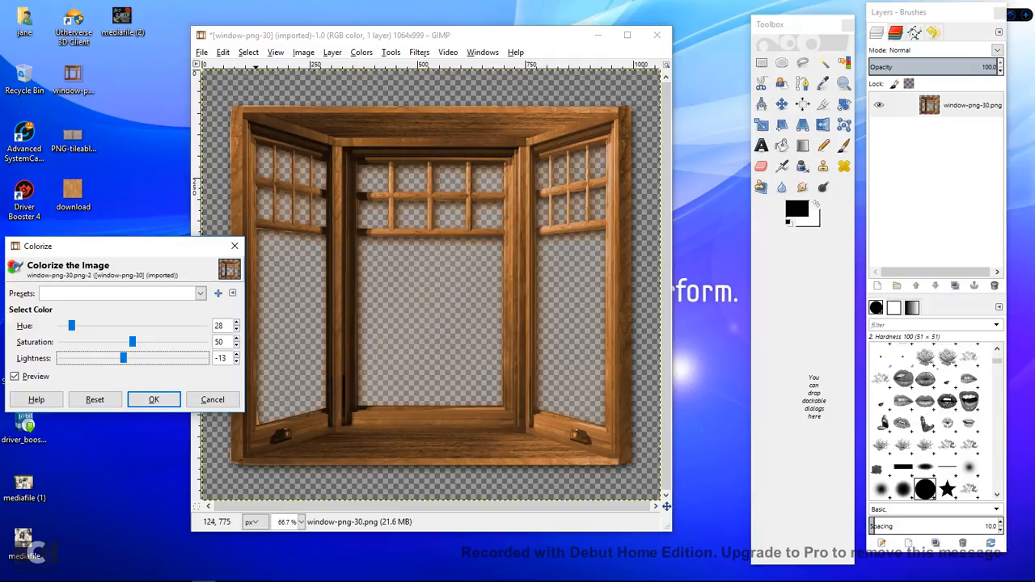
click(213, 400)
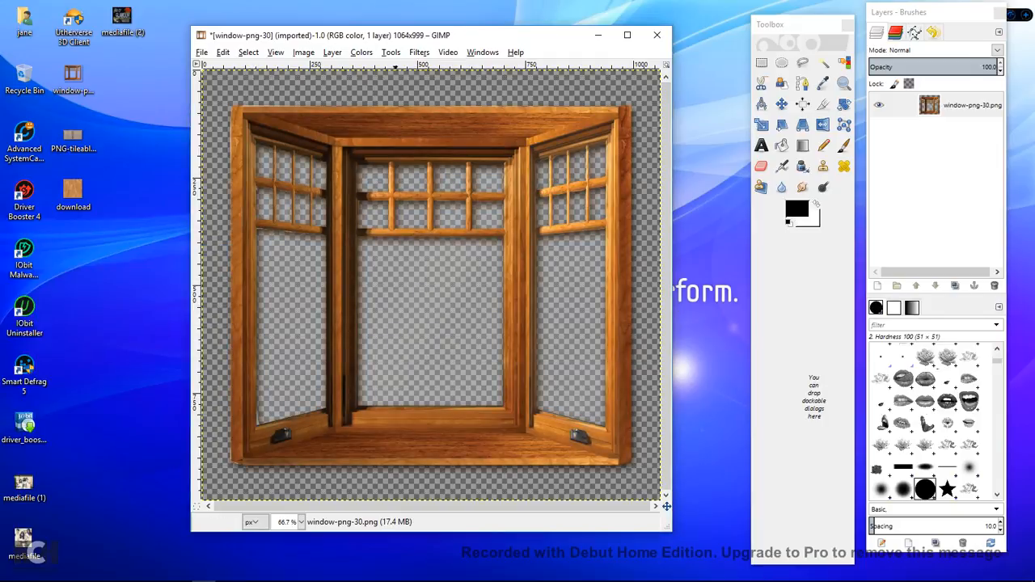
Step: Preview a Brightness-Contrast adjustment on the window image with brightness -1 and contrast 29, and cancel it
click(361, 51)
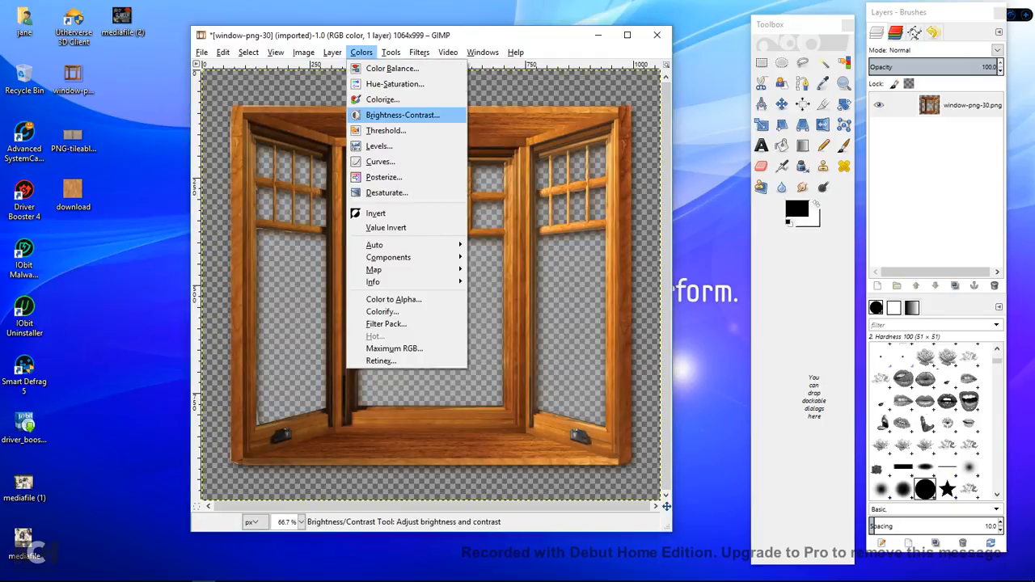
click(396, 112)
drag(458, 190, 473, 205)
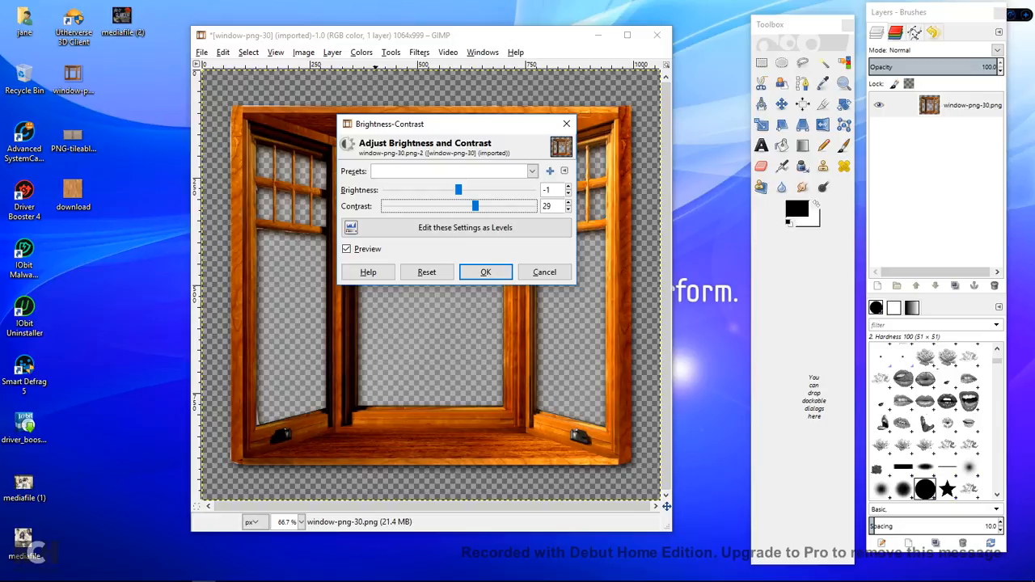
click(544, 272)
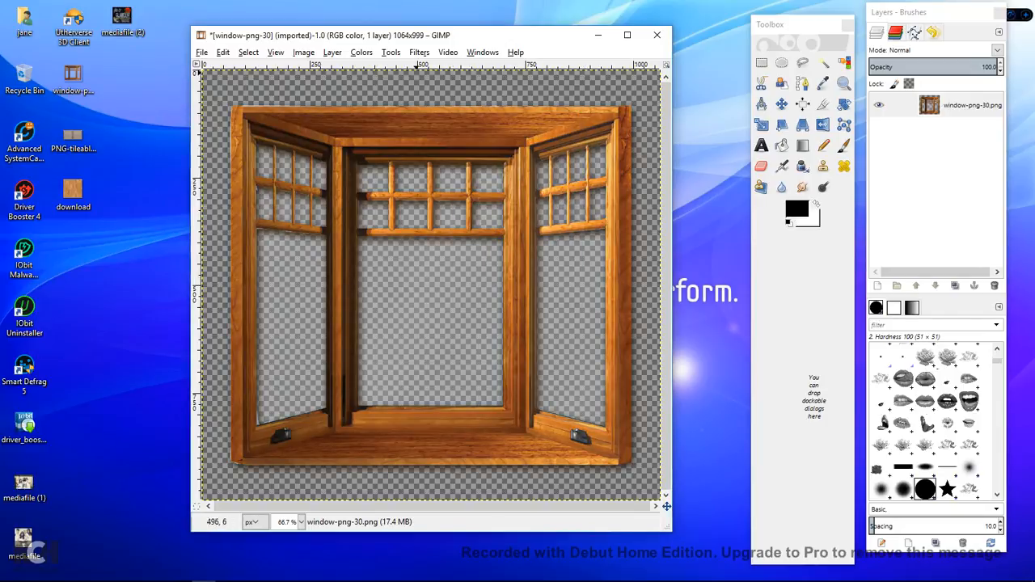
Step: Apply a Threshold with the range 188 to 255 to the window image and undo it
click(361, 51)
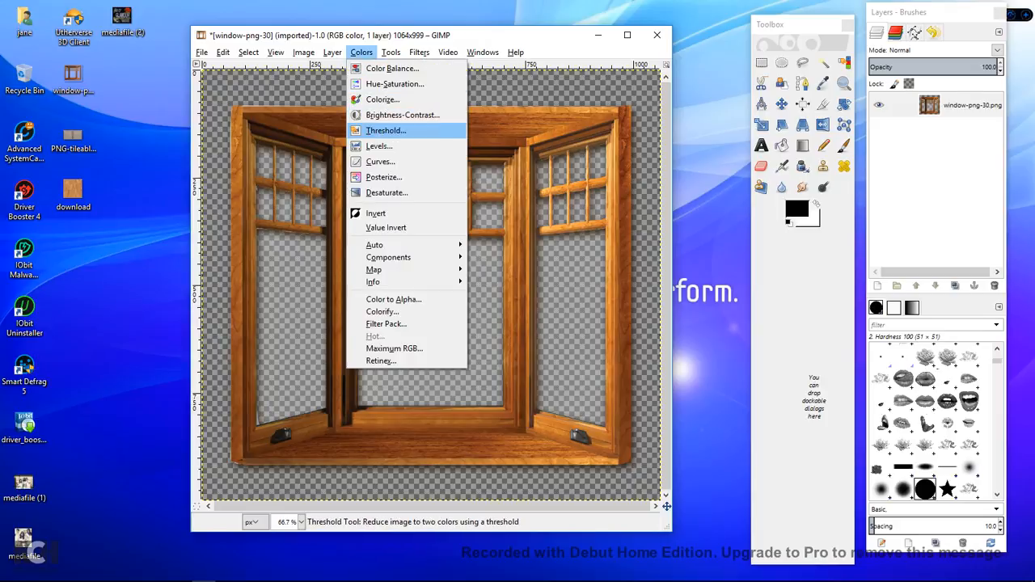
click(390, 131)
drag(515, 231, 570, 231)
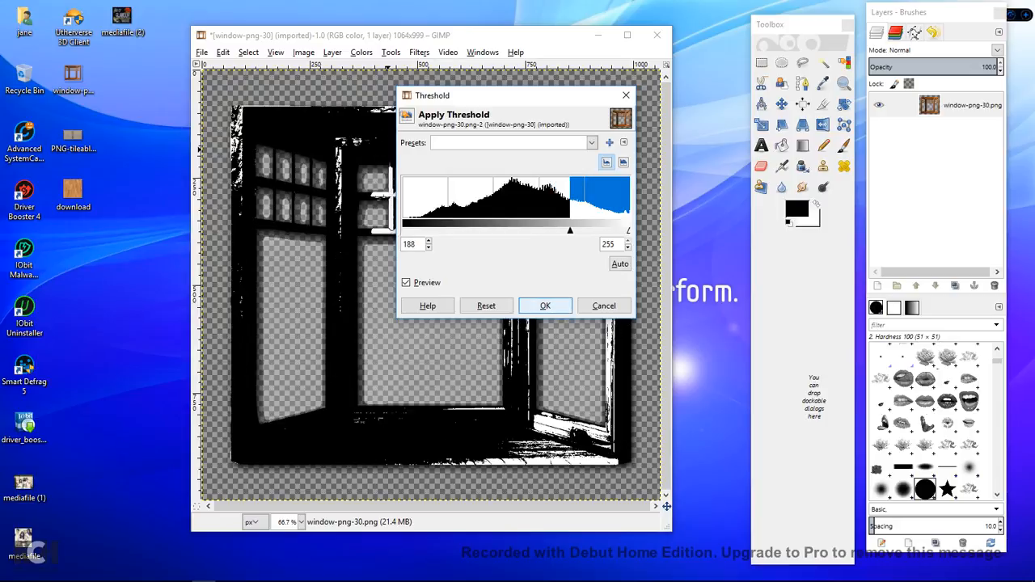
click(545, 306)
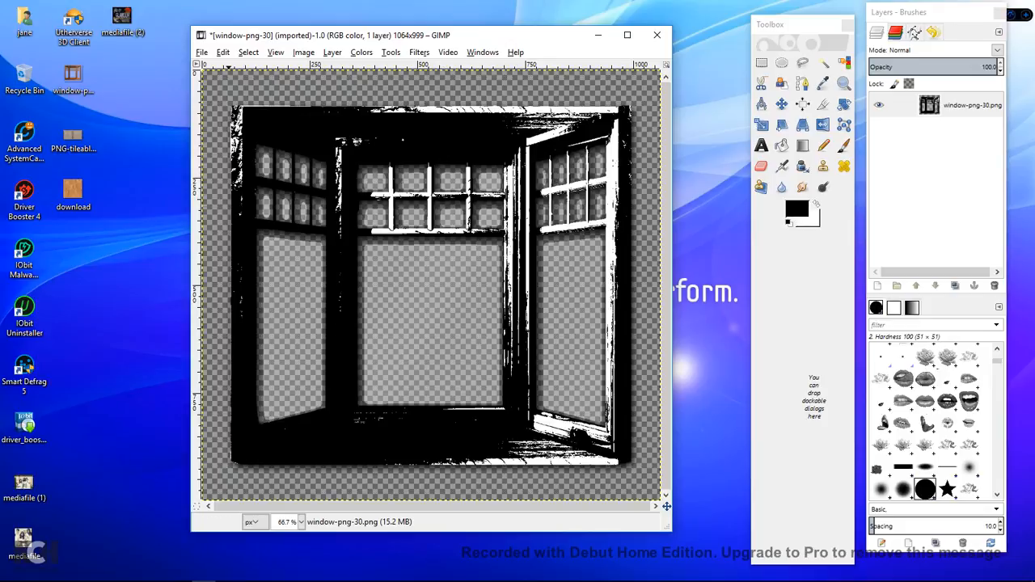
click(222, 52)
click(243, 69)
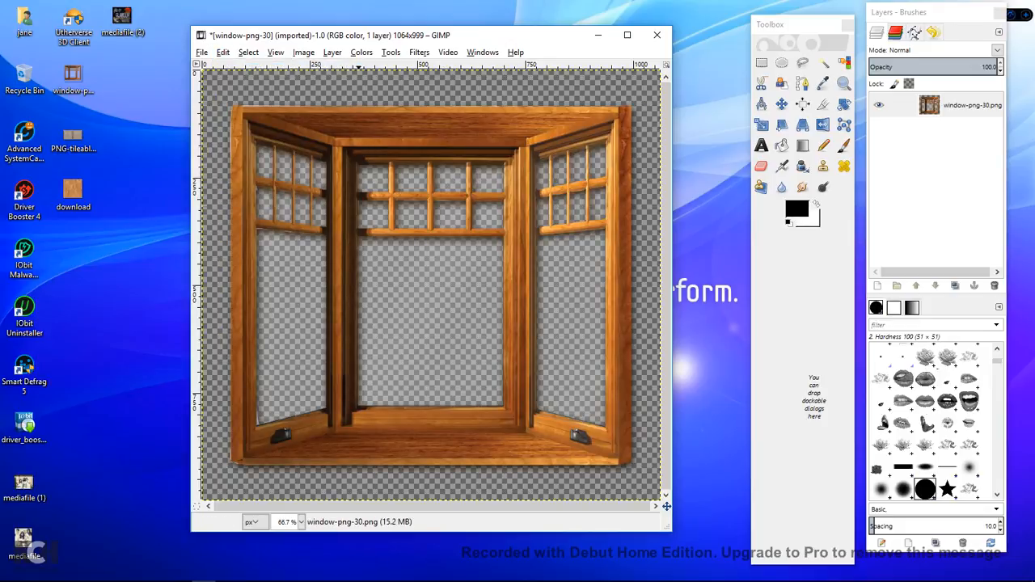
Step: Apply a Levels adjustment to the window image's Value channel with the low output level set to 8
click(362, 52)
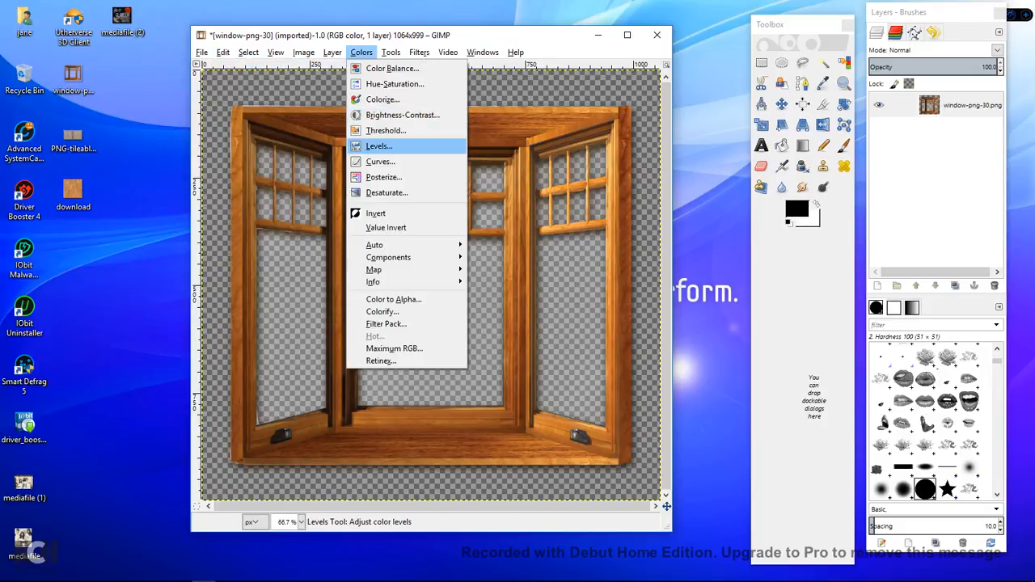
click(380, 143)
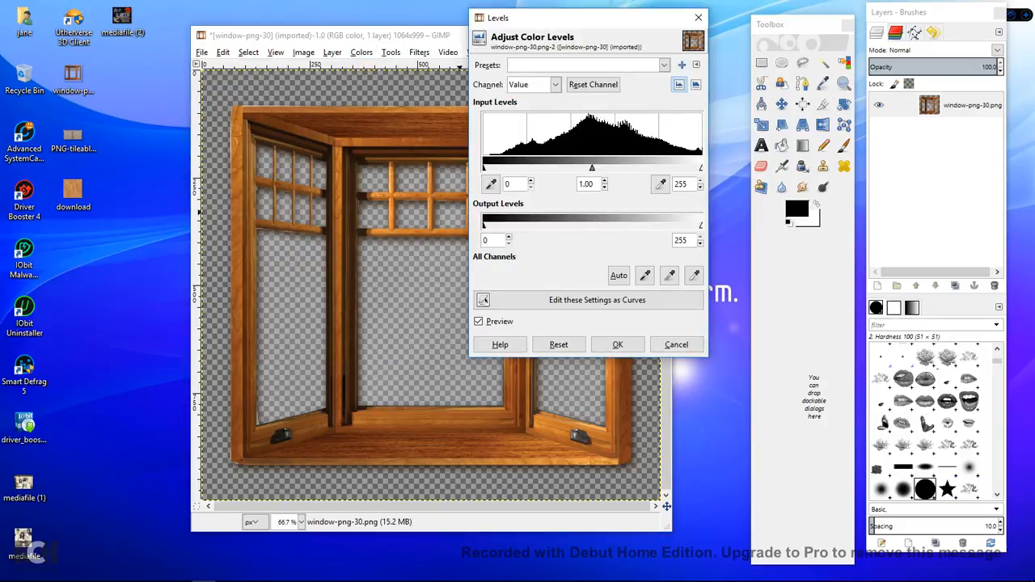
mouse_move(483, 226)
mouse_down()
mouse_move(581, 226)
mouse_move(488, 226)
mouse_up()
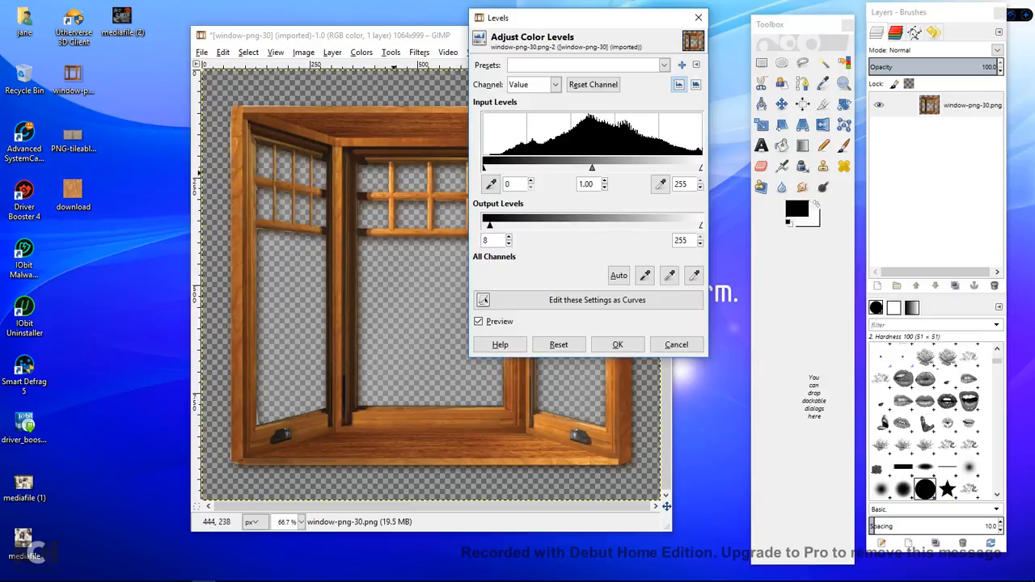
click(617, 345)
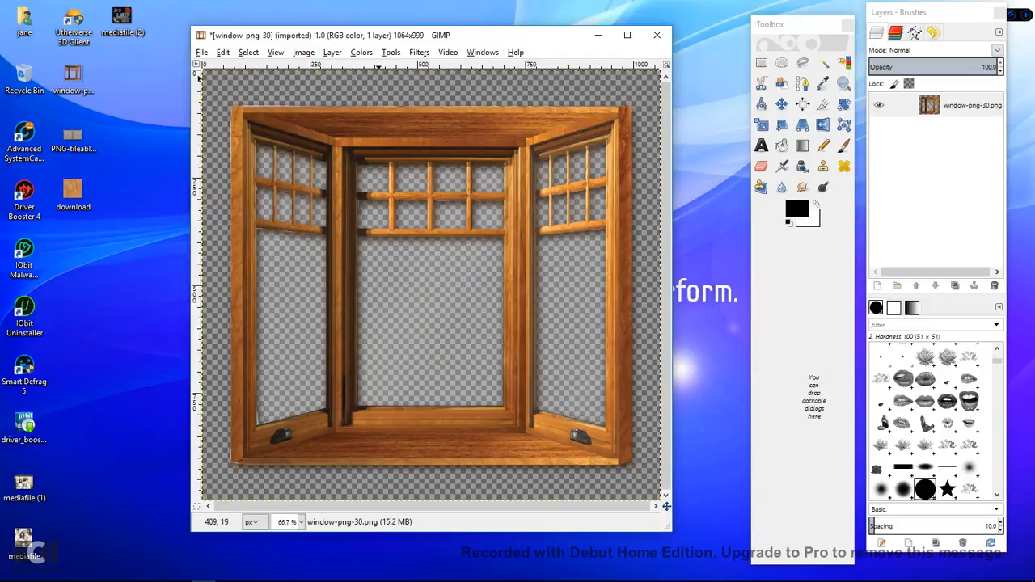
Step: Preview a Posterize adjustment on the window image, trying 5, 3 and 4 levels and ending at 2
click(361, 53)
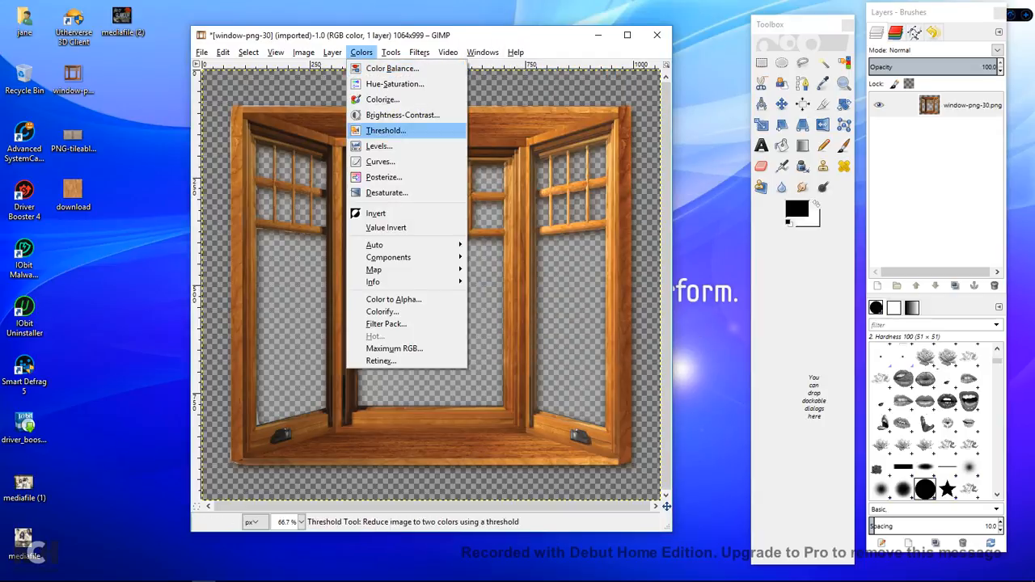
click(383, 176)
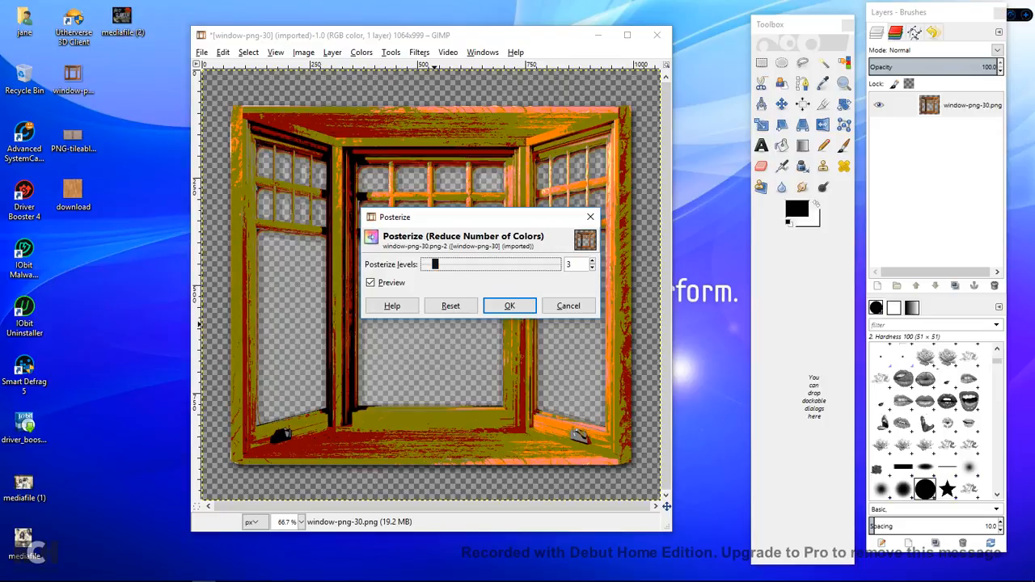
mouse_move(439, 264)
mouse_down()
mouse_move(480, 264)
mouse_move(450, 264)
mouse_up()
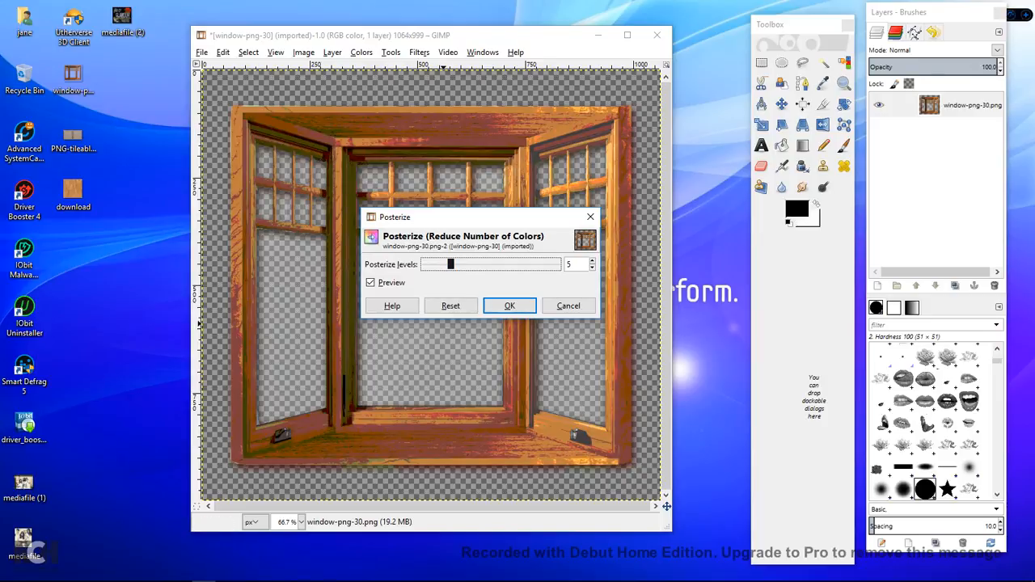
key(Down)
key(Down)
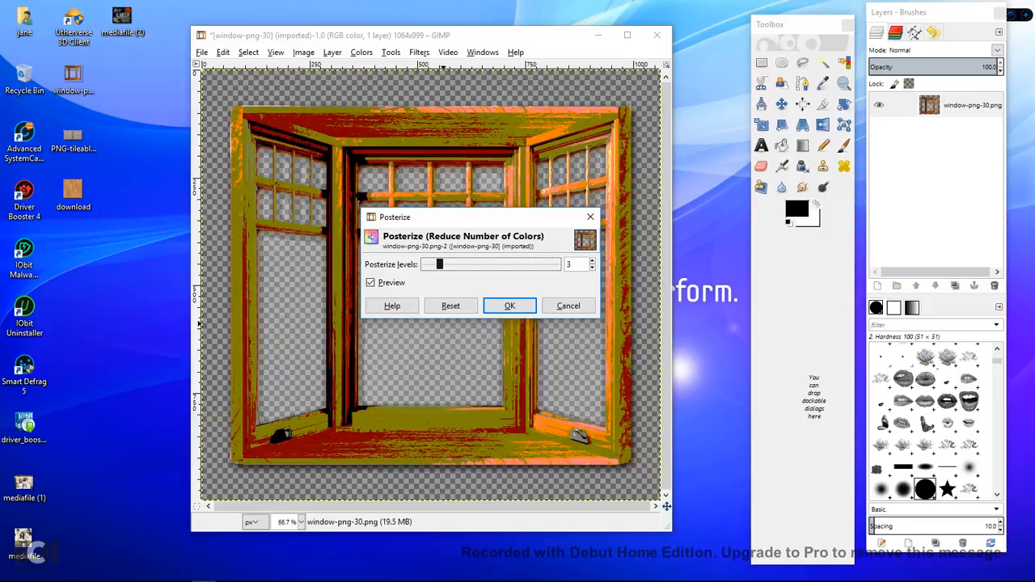
key(Down)
key(Up)
key(Up)
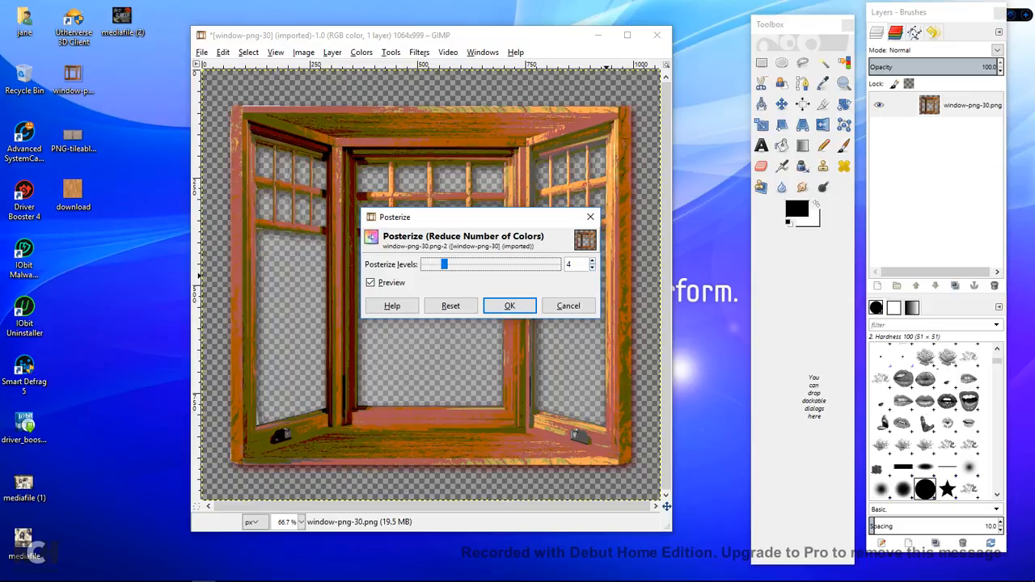
key(Down)
key(Down)
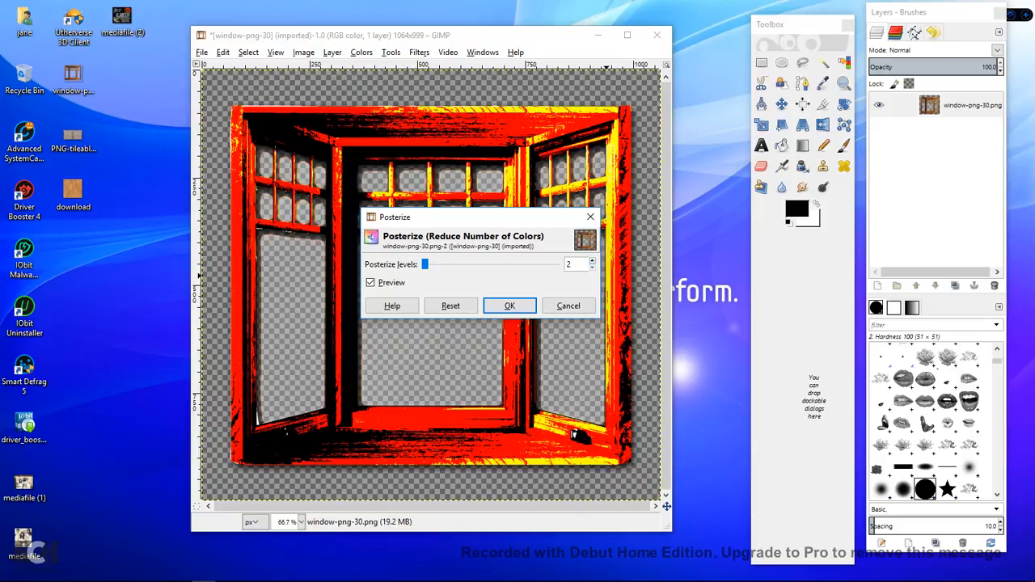
Step: Raise the Posterize levels to 9 and apply the adjustment to the window image
key(Up)
key(Up)
key(Up)
key(Up)
key(Up)
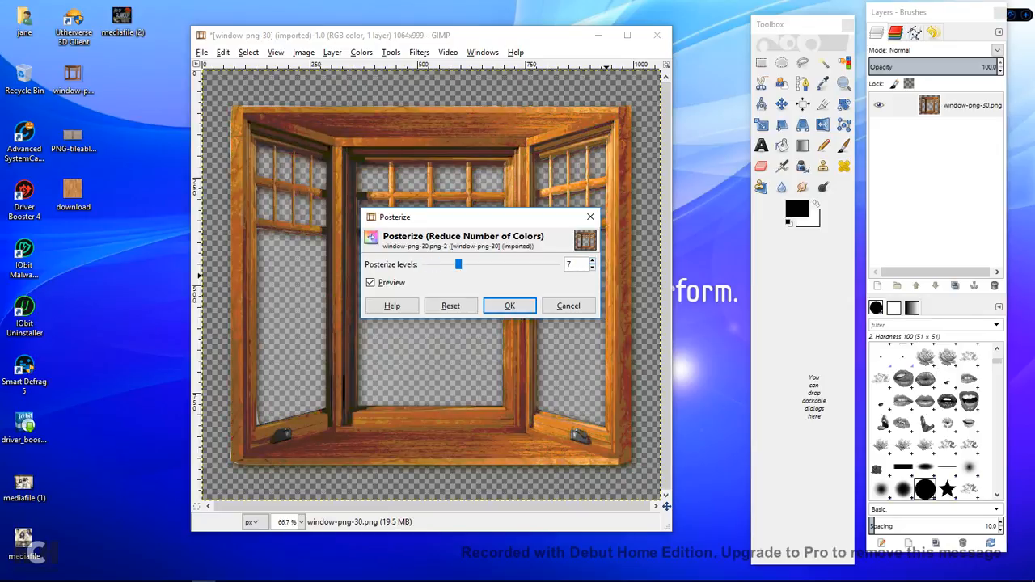
key(Up)
key(Up)
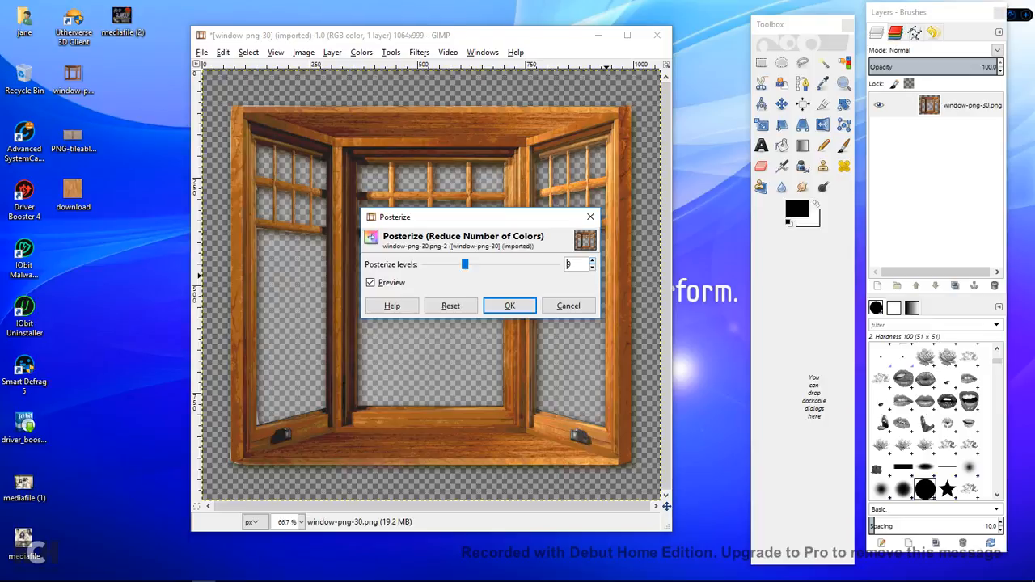
click(510, 305)
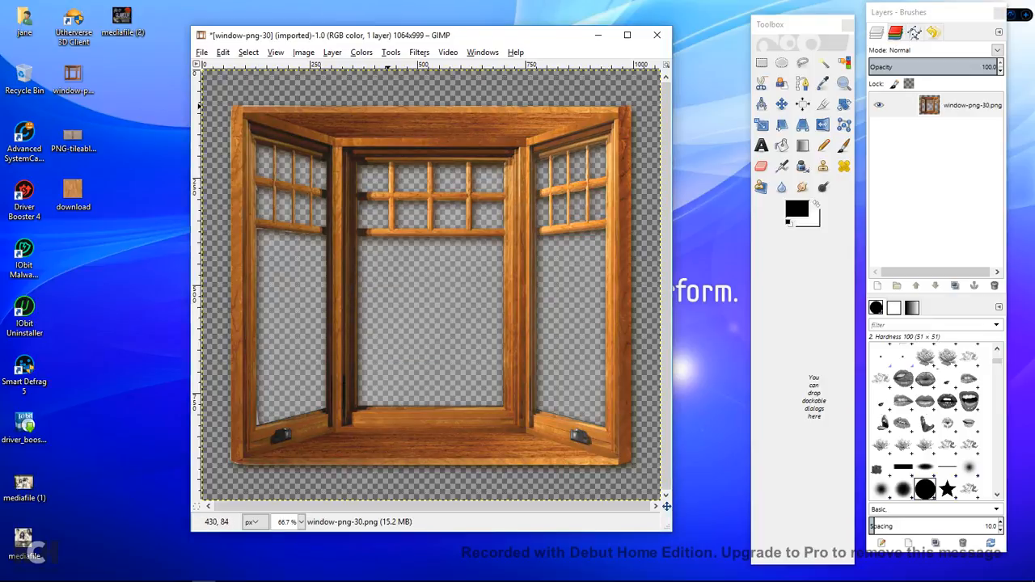
Step: Undo the Posterize and Levels adjustments on the window image
click(361, 52)
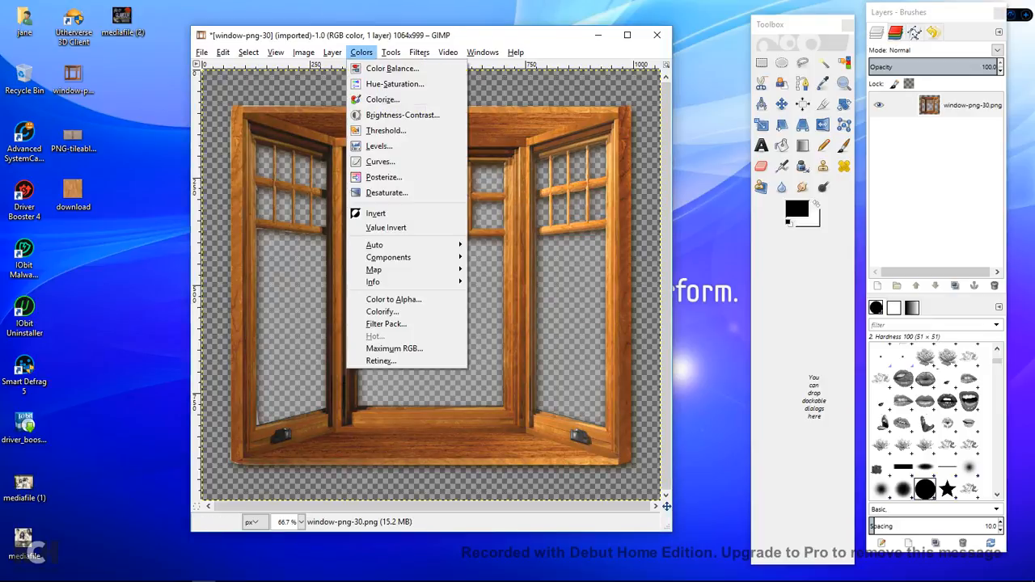
click(257, 68)
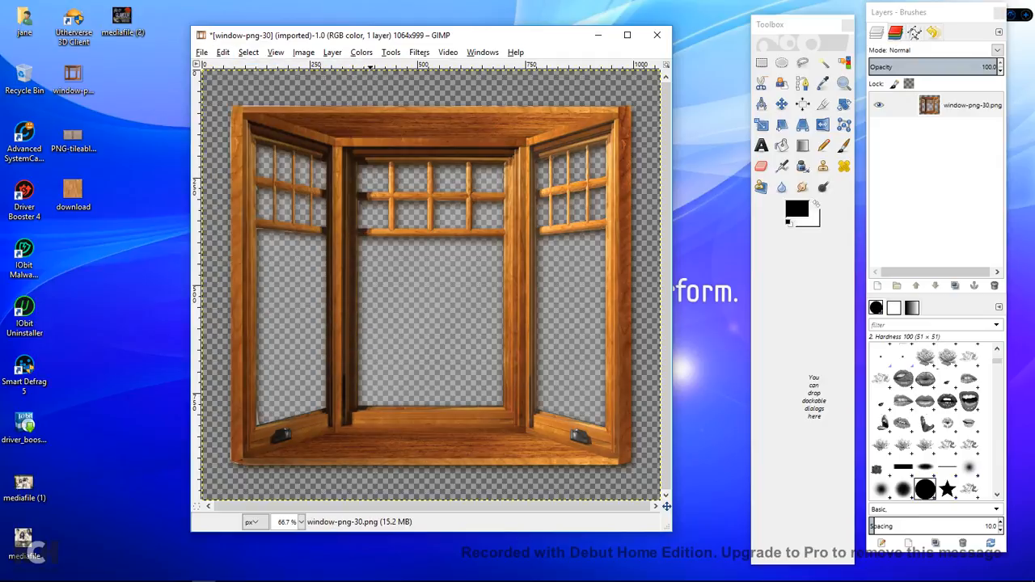
key(alt+e)
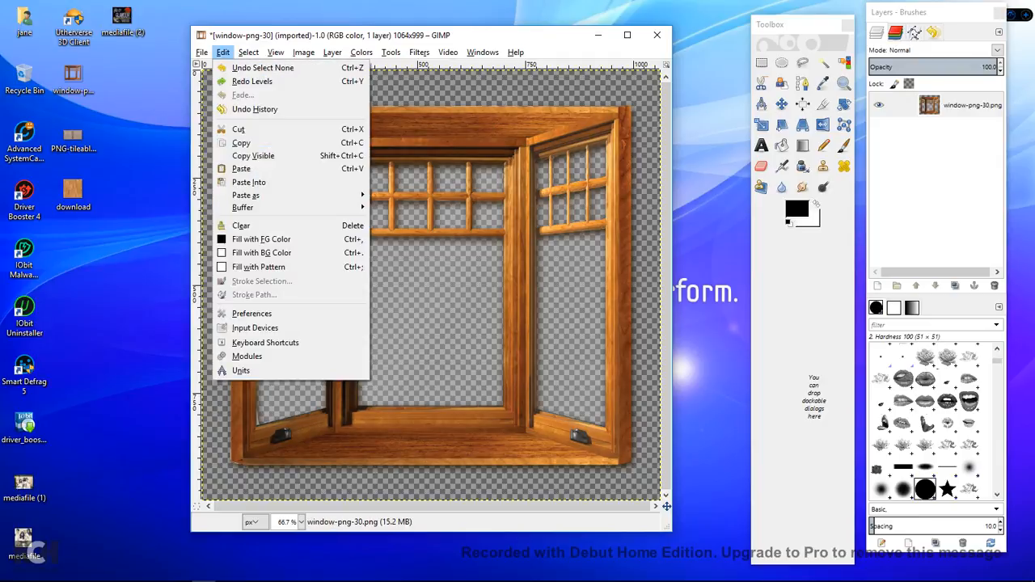
key(Escape)
Step: Preview Desaturate on the window image based on Lightness, Luminosity and Average, reset the choice and cancel it
key(alt+c)
key(Down)
key(Down)
key(Down)
key(Down)
key(Down)
key(Down)
key(Down)
key(Down)
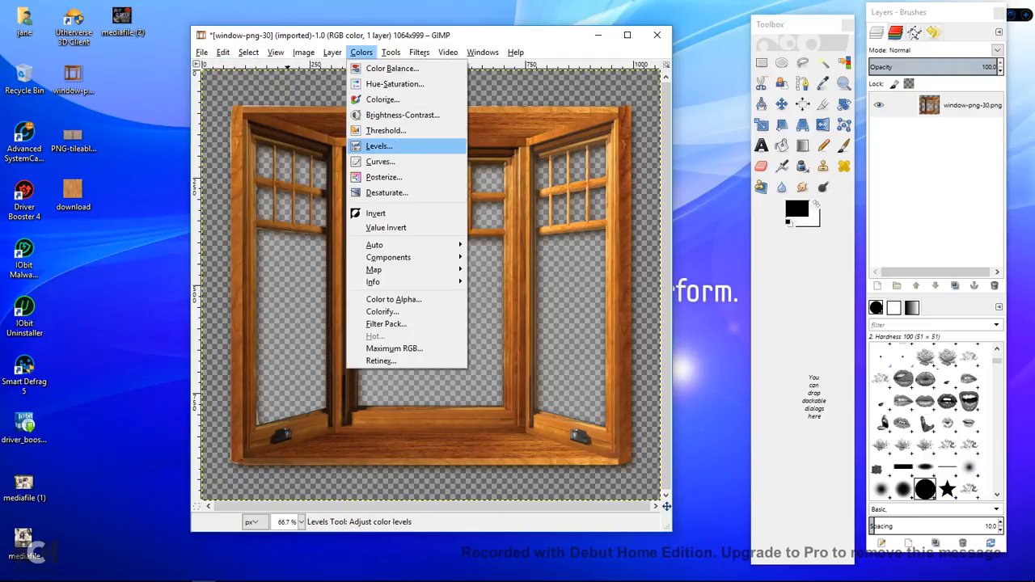
key(Return)
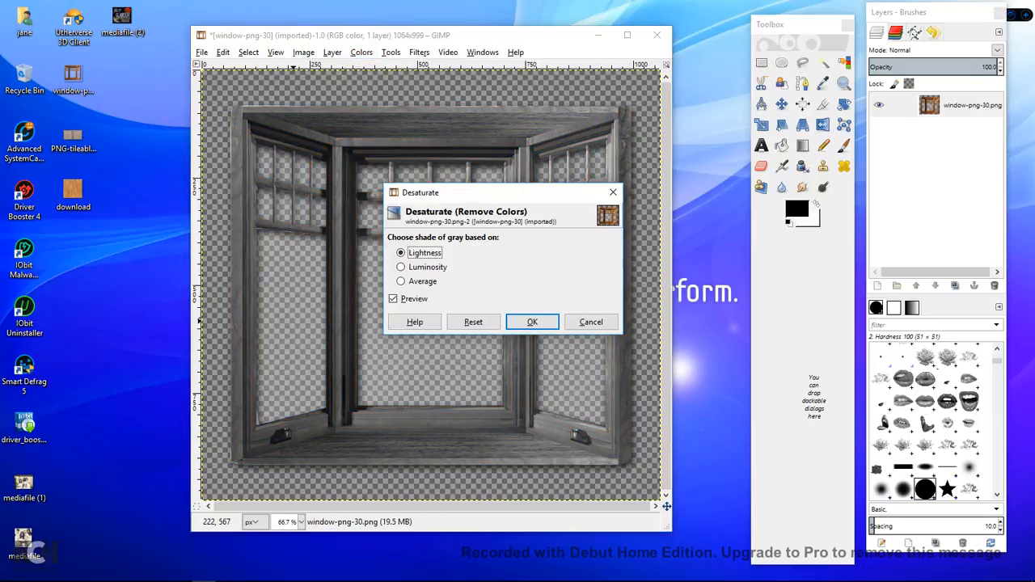
key(Down)
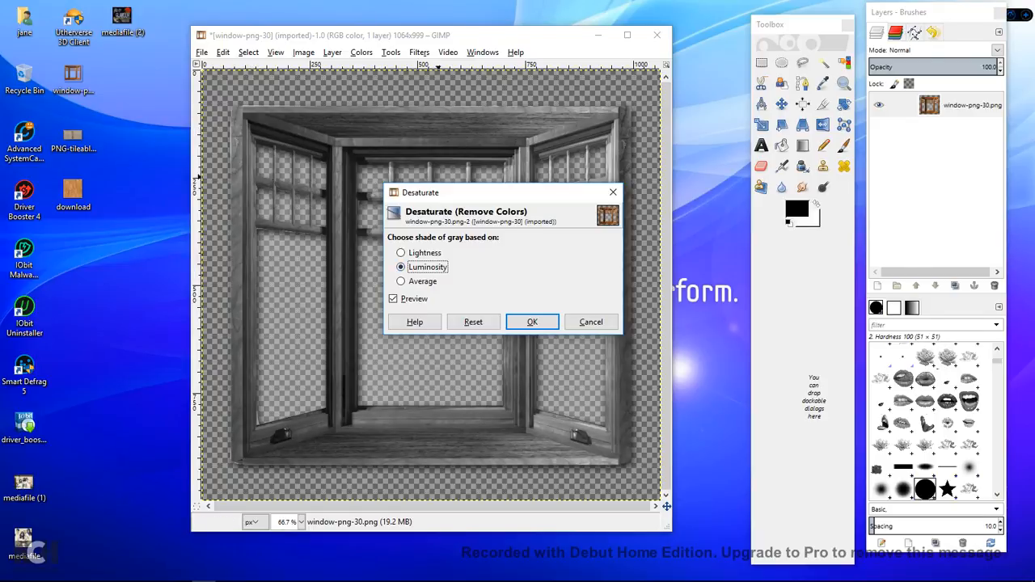
key(Down)
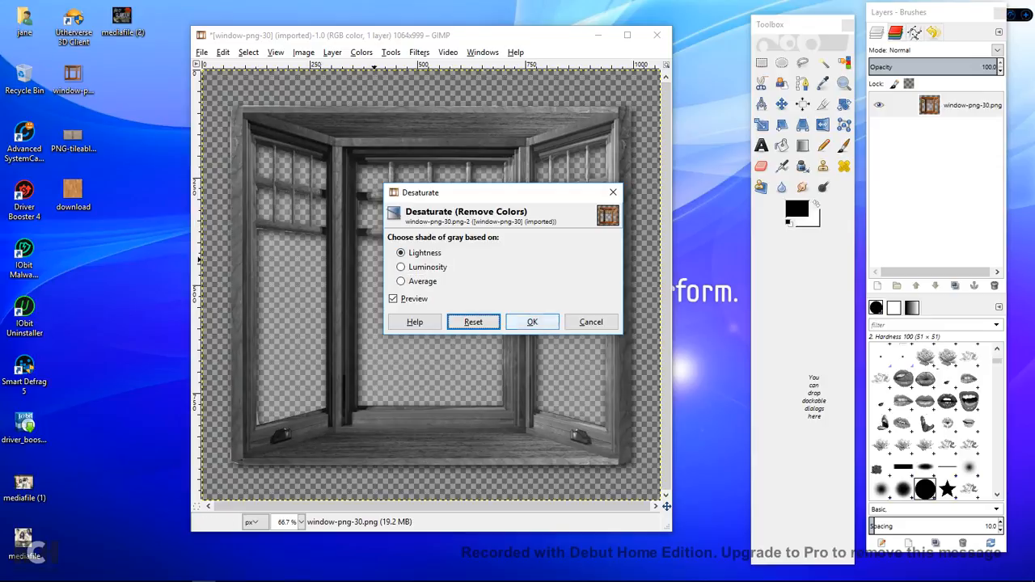
click(591, 322)
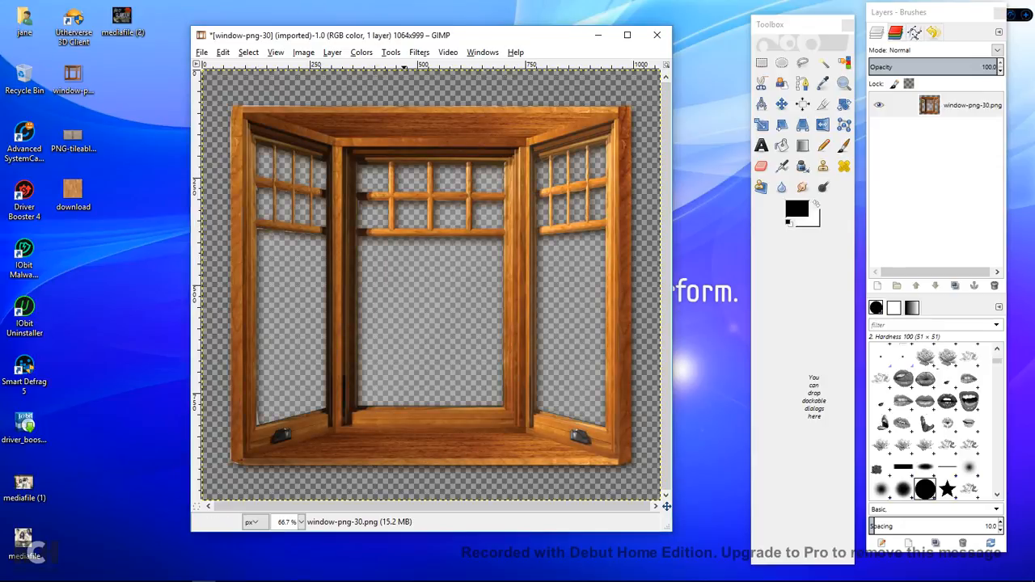
Step: Look through the available tool categories, including the color tools
key(alt+t)
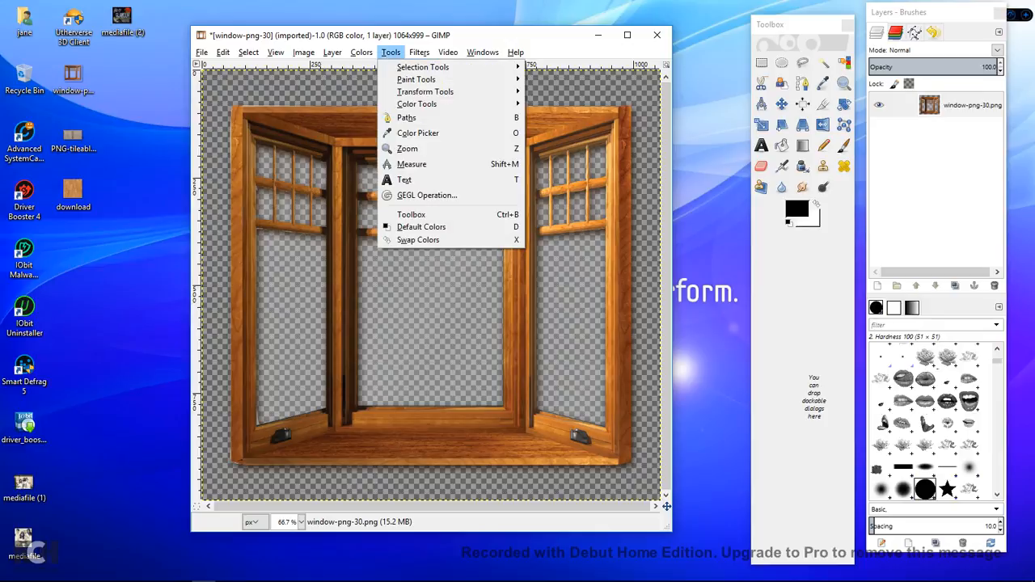
key(Down)
key(Down)
key(Down)
key(Down)
key(Down)
key(Down)
key(Down)
key(Down)
key(Down)
key(Down)
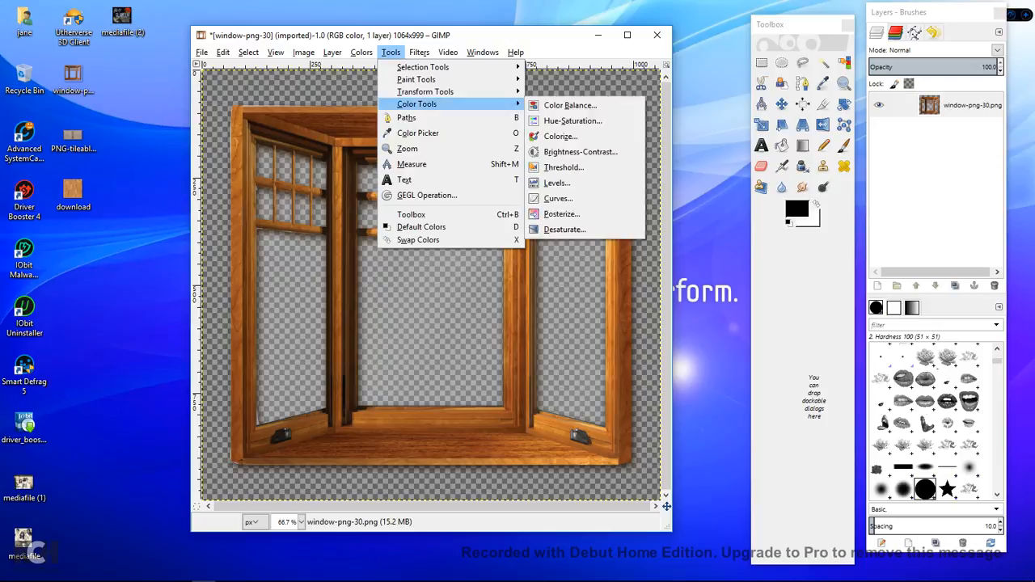
mouse_move(426, 91)
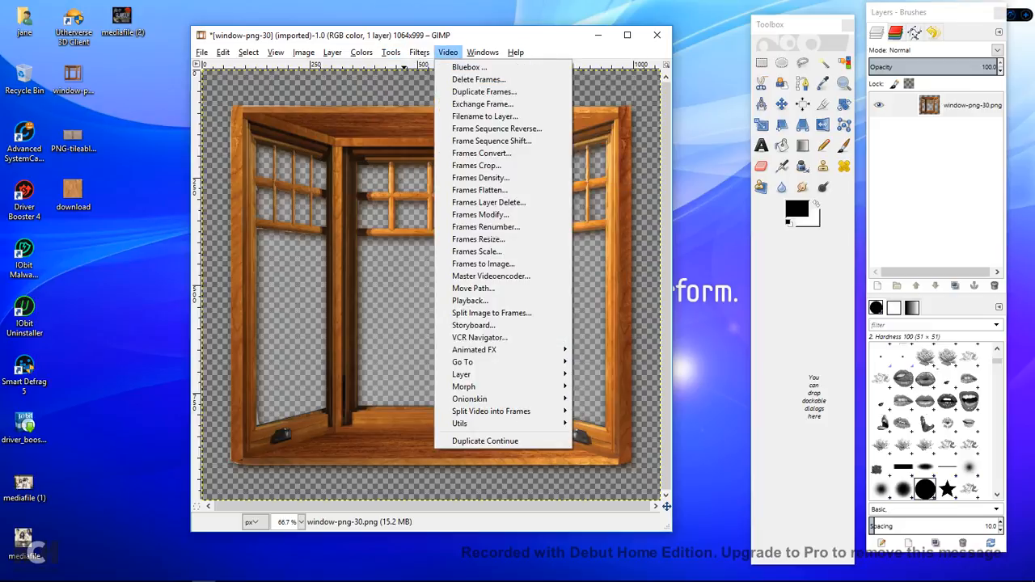
Step: Start the Gaussian Blur filter on the window image and preview the upper-left part of the frame
mouse_move(419, 52)
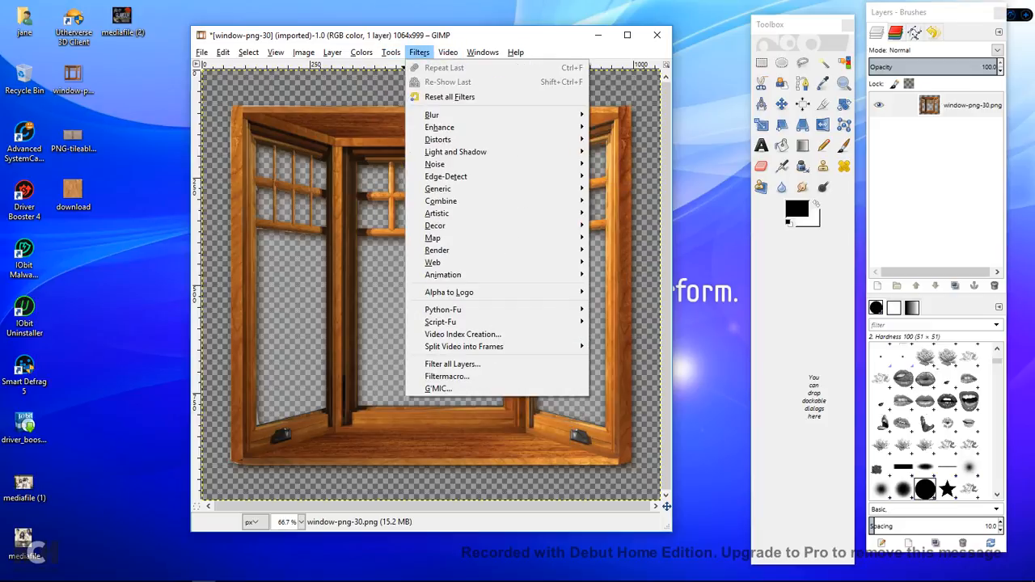
mouse_move(440, 115)
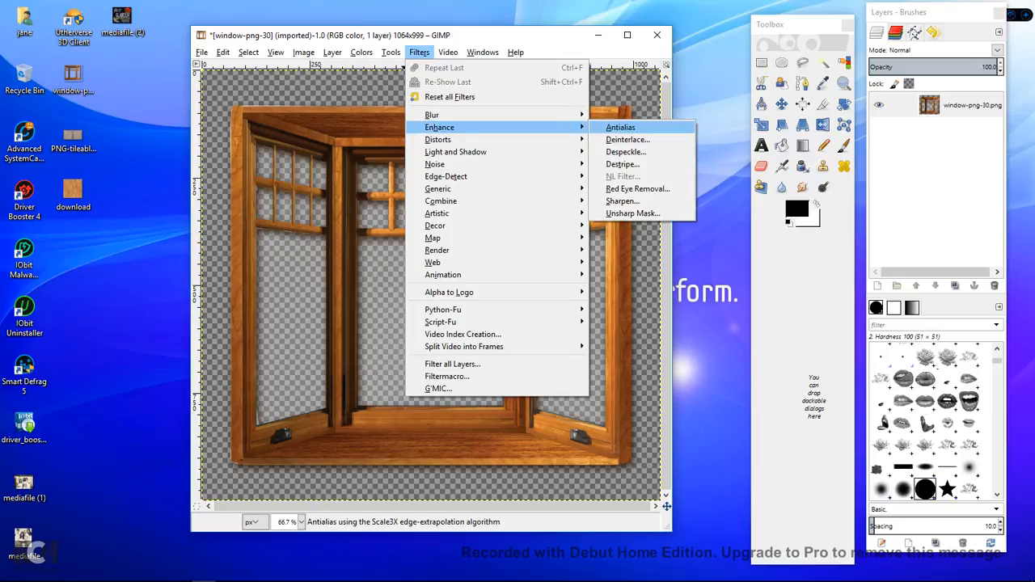
click(632, 127)
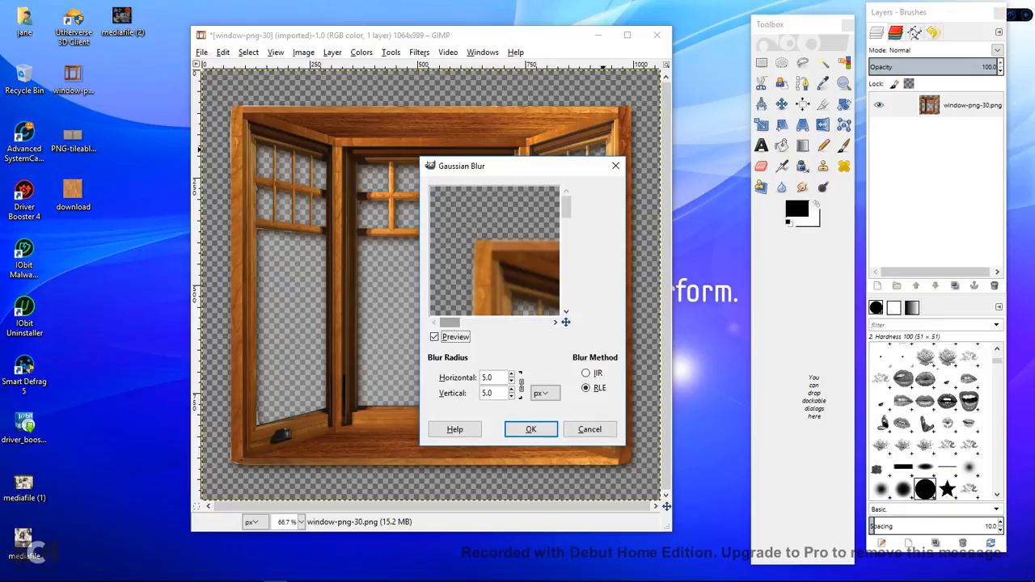
drag(450, 323, 475, 323)
drag(566, 208, 567, 219)
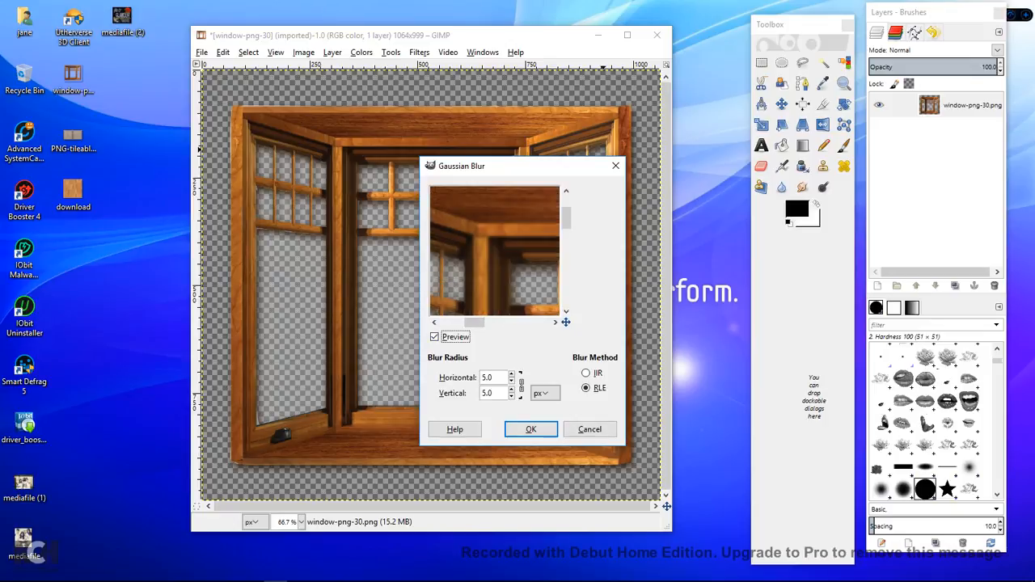
Step: Preview a Gaussian Blur radius of 25 px, raise it to 43 px in both directions and cancel the filter
click(483, 378)
text(2)
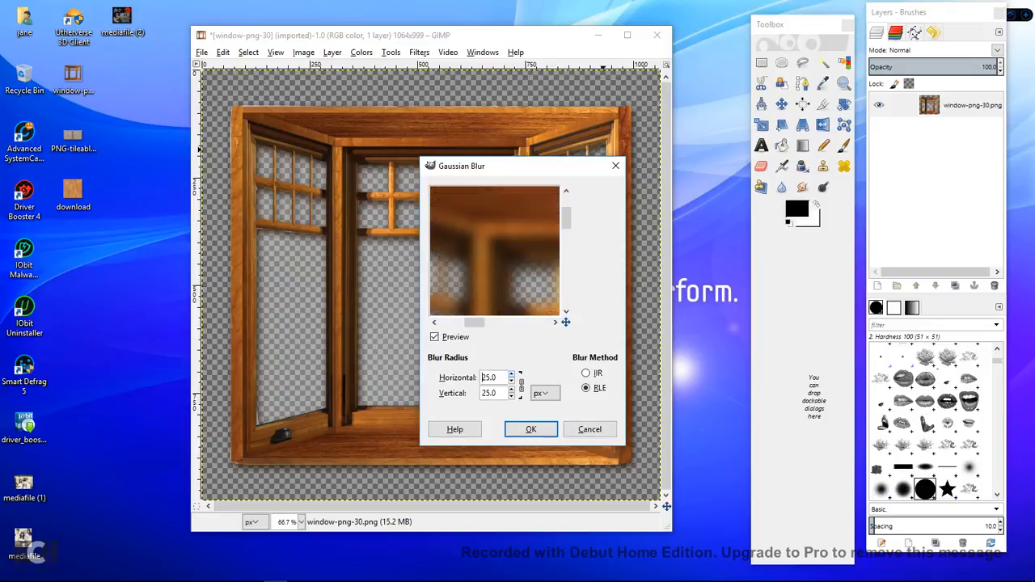
key(Up)
key(Up)
key(Up)
key(Up)
key(Up)
key(Up)
key(Up)
key(Up)
key(Up)
key(Up)
key(Up)
key(Up)
key(Up)
key(Up)
key(Up)
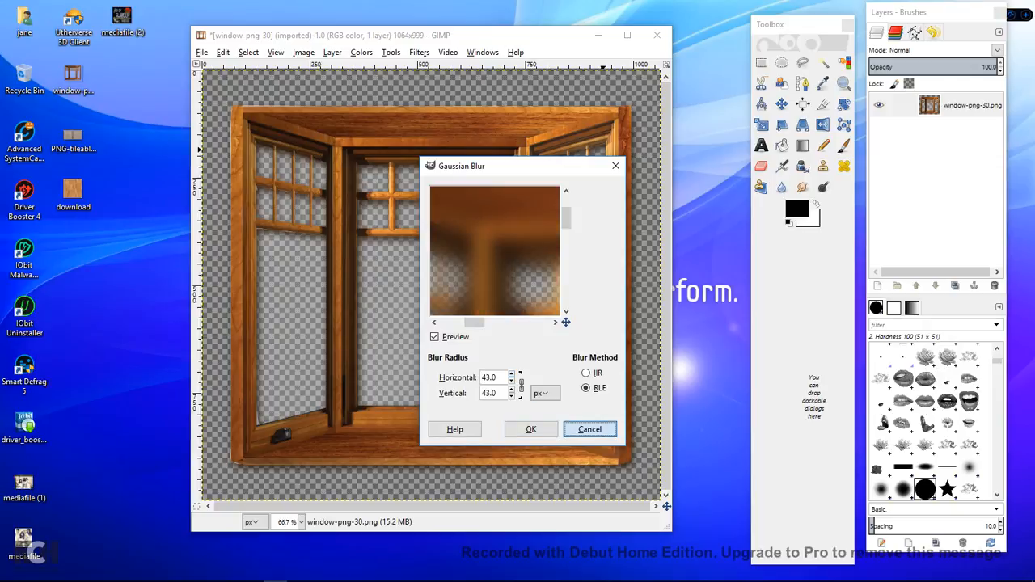
click(589, 430)
Step: Apply the Sharpen filter to the window image with a sharpness of 74 and undo it
click(419, 52)
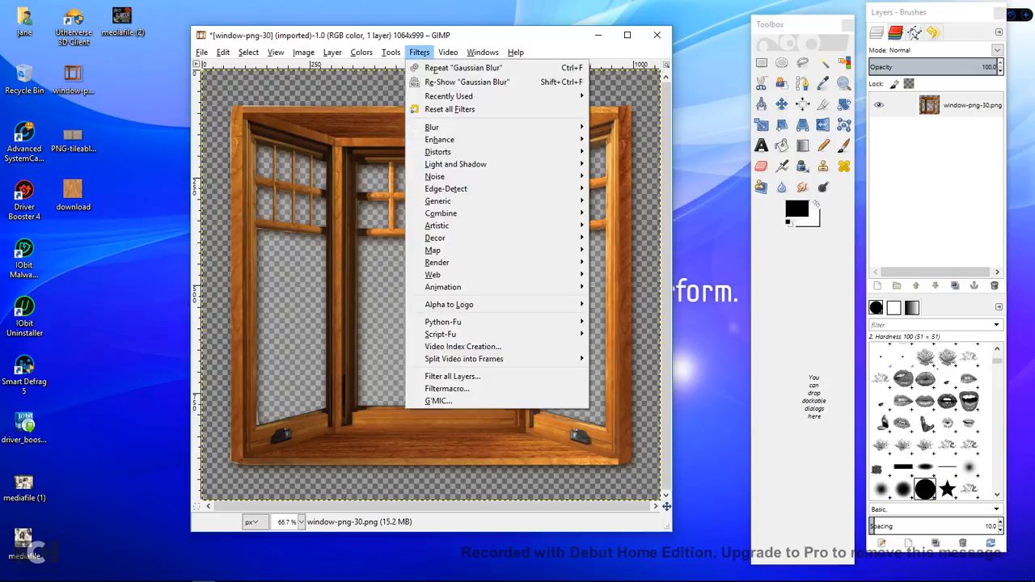
mouse_move(453, 139)
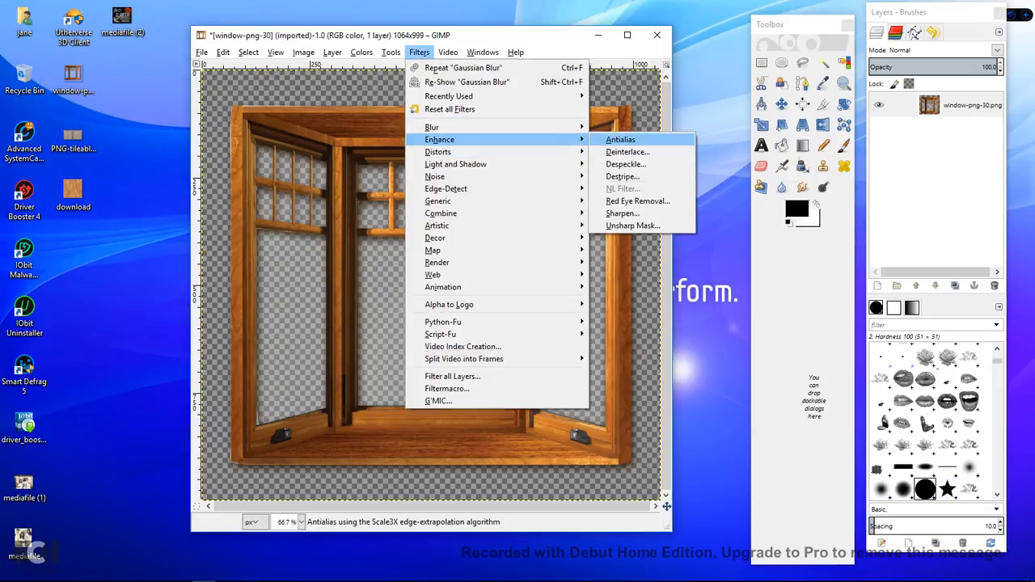
key(Return)
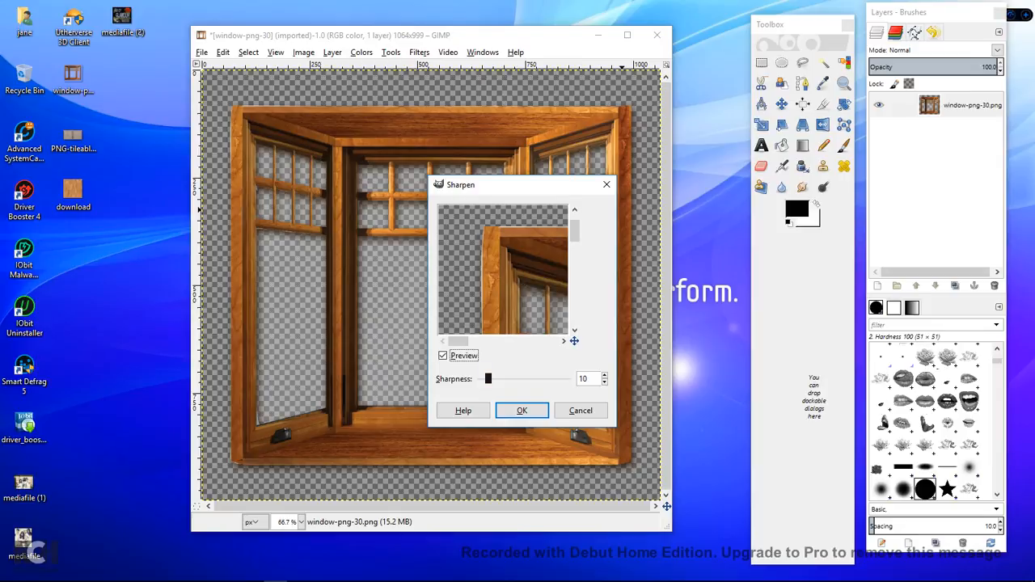
drag(489, 378, 545, 379)
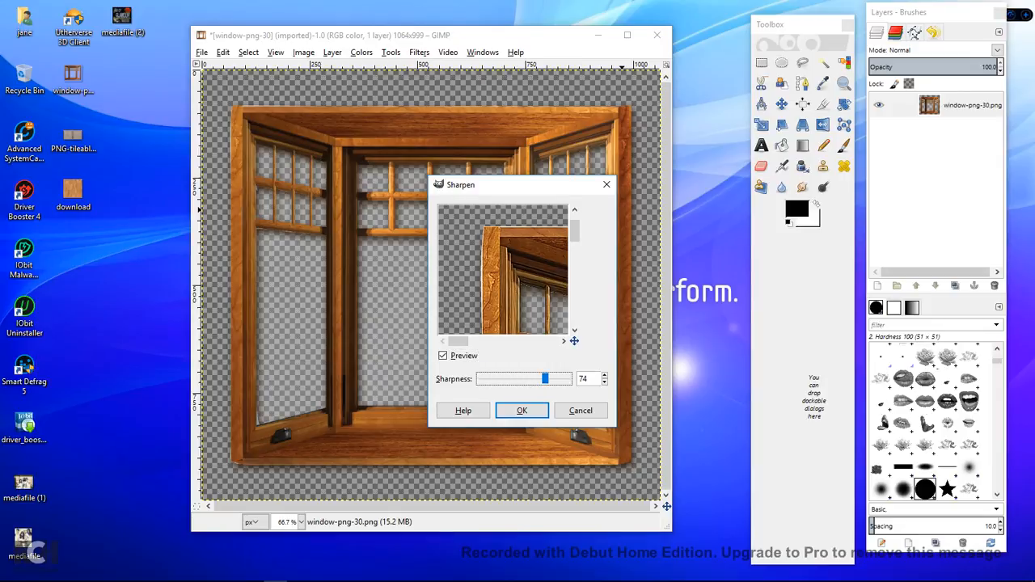
click(521, 410)
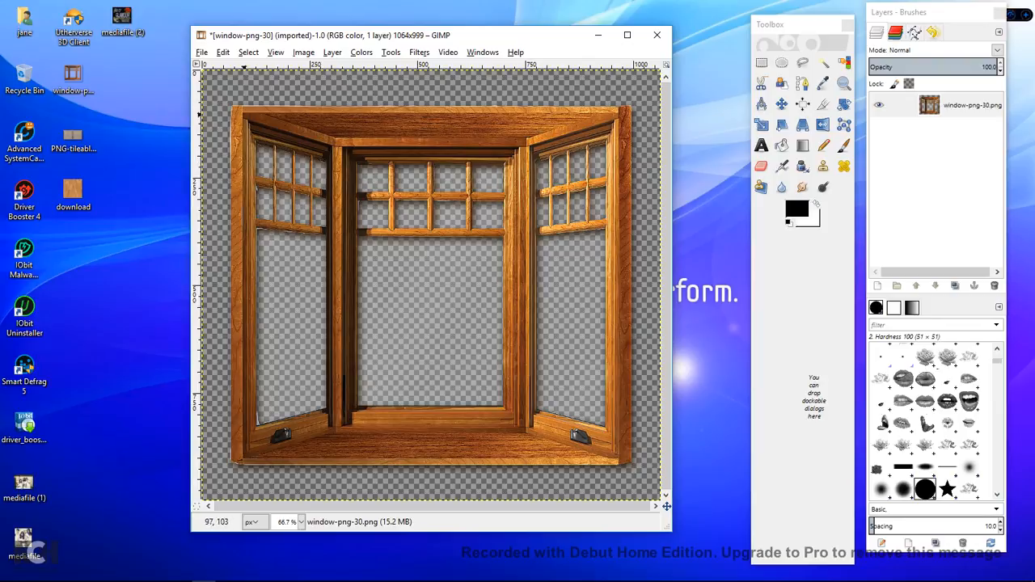
click(223, 52)
click(257, 67)
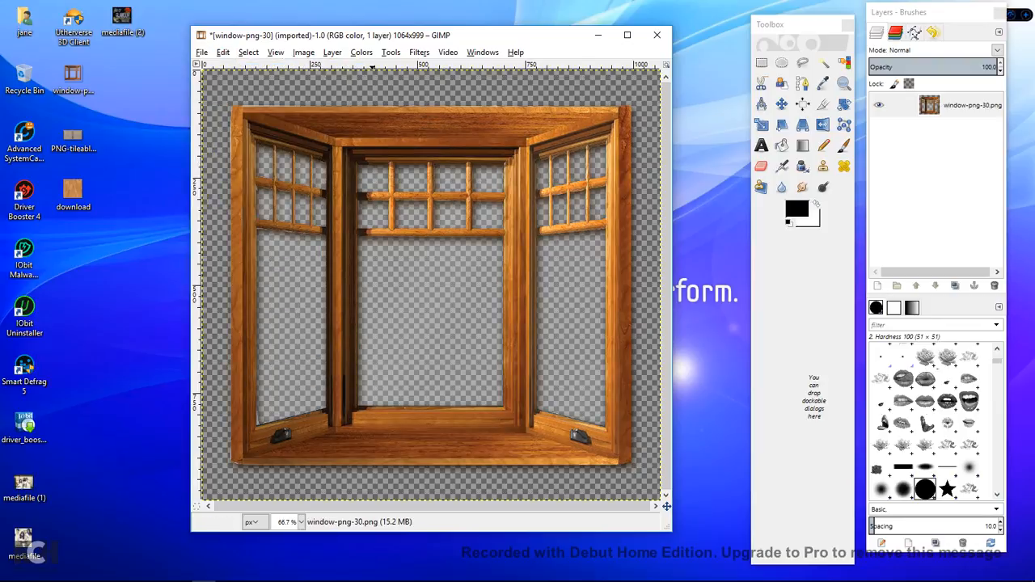
Step: Start the Emboss filter on the window image, trying an azimuth of 292.33 and settling on 105.56
click(419, 51)
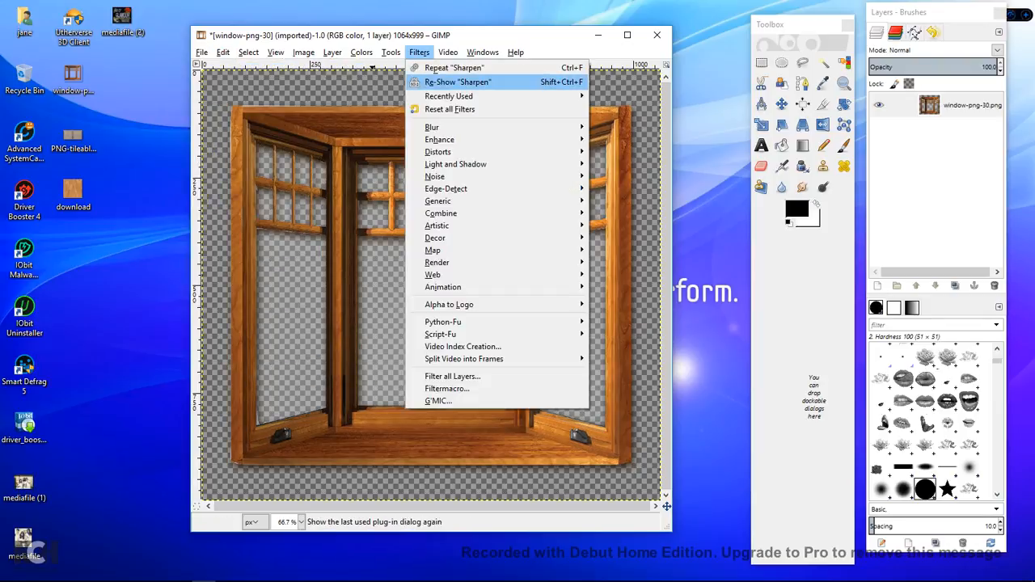
mouse_move(453, 139)
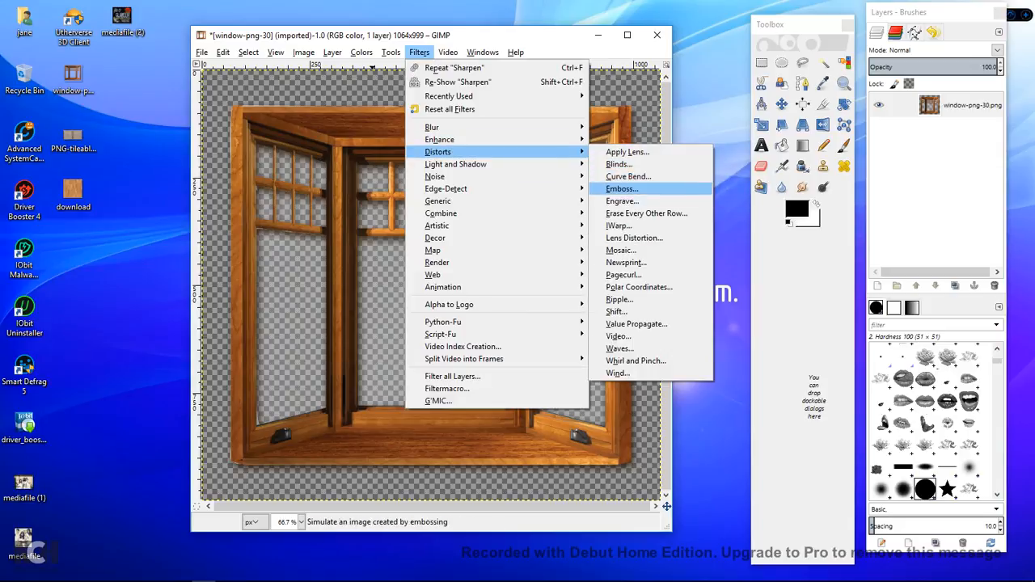
click(623, 189)
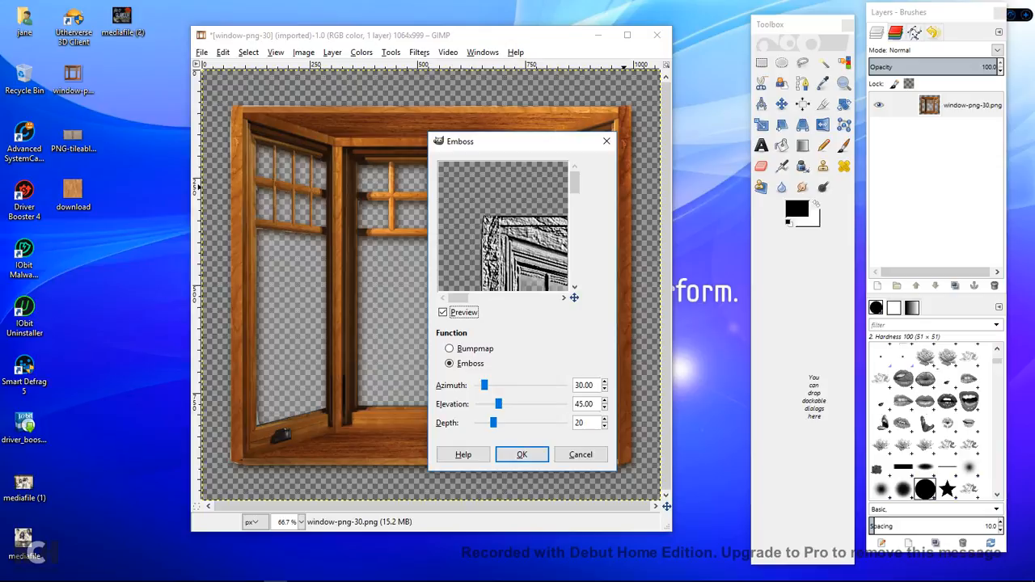
drag(484, 385, 547, 385)
click(499, 404)
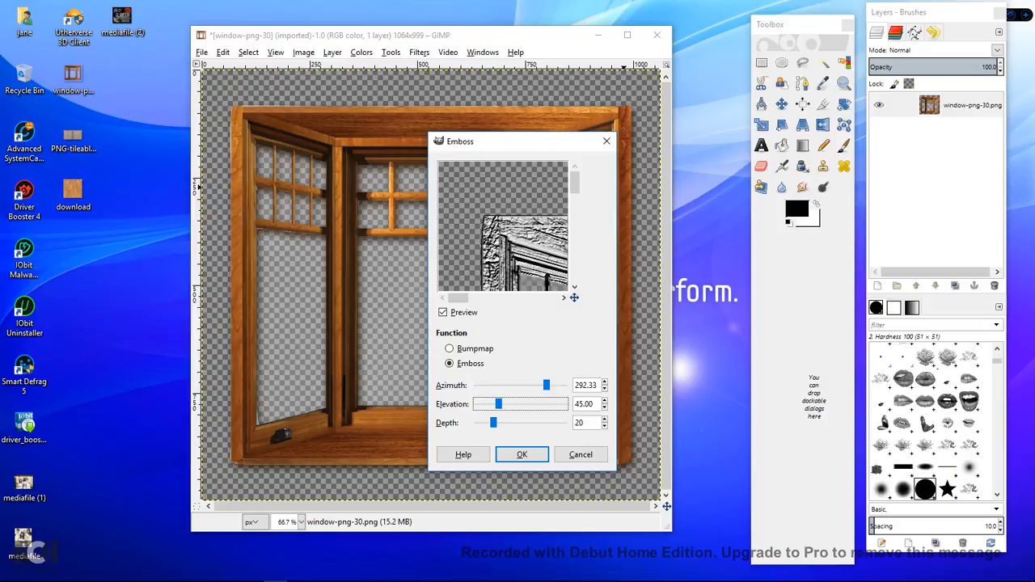
drag(546, 386, 502, 385)
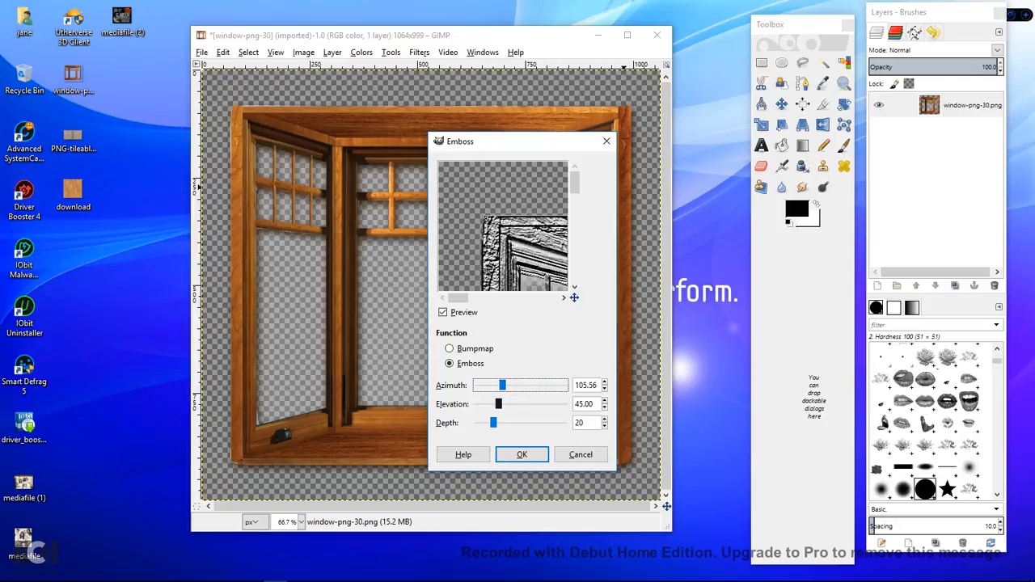
Step: Check the embossed frame in the preview, set the elevation to 50.08 and depth to 58, and apply the filter
drag(459, 297, 476, 297)
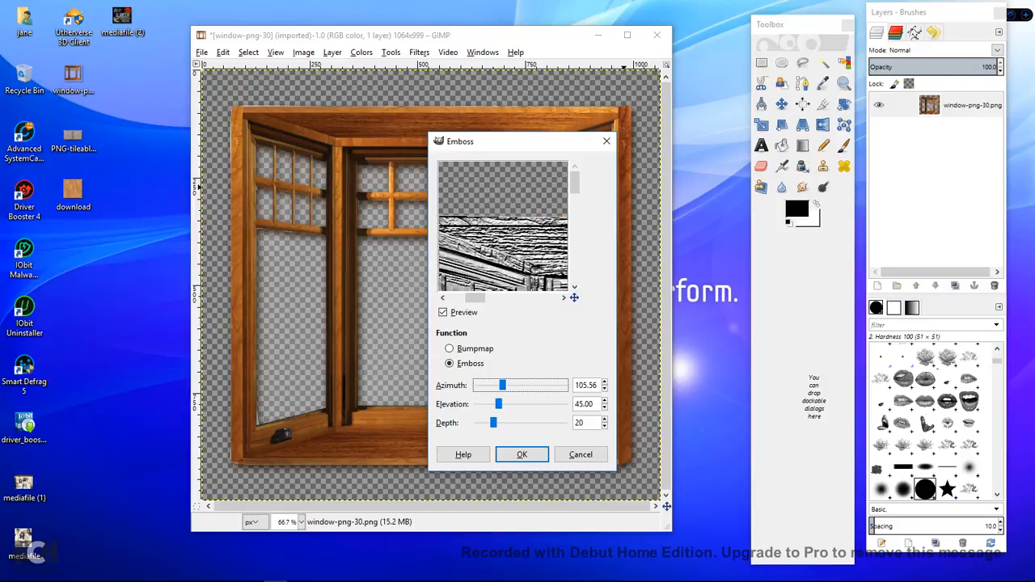
drag(575, 183, 575, 187)
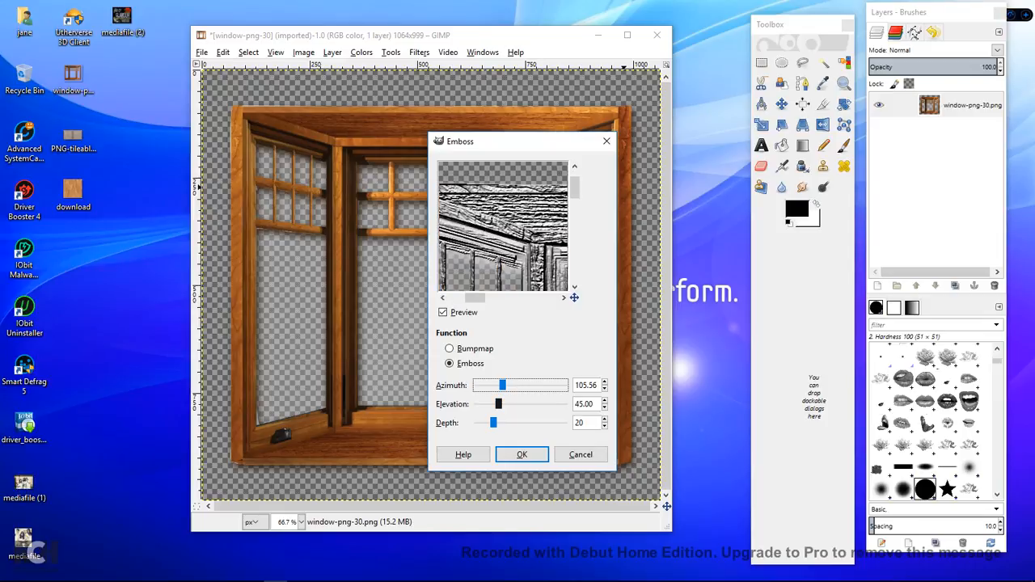
drag(498, 403, 527, 423)
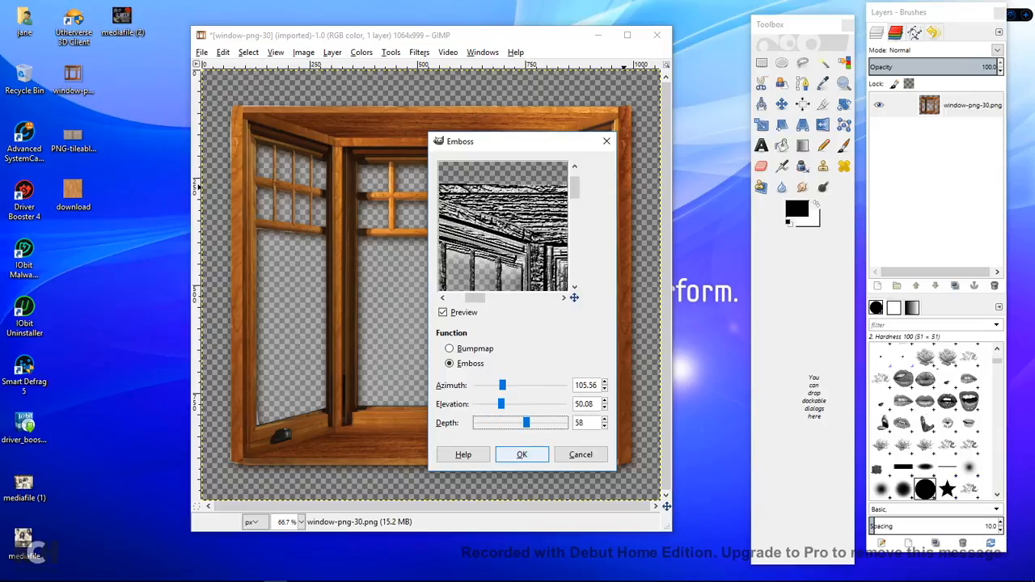
click(522, 454)
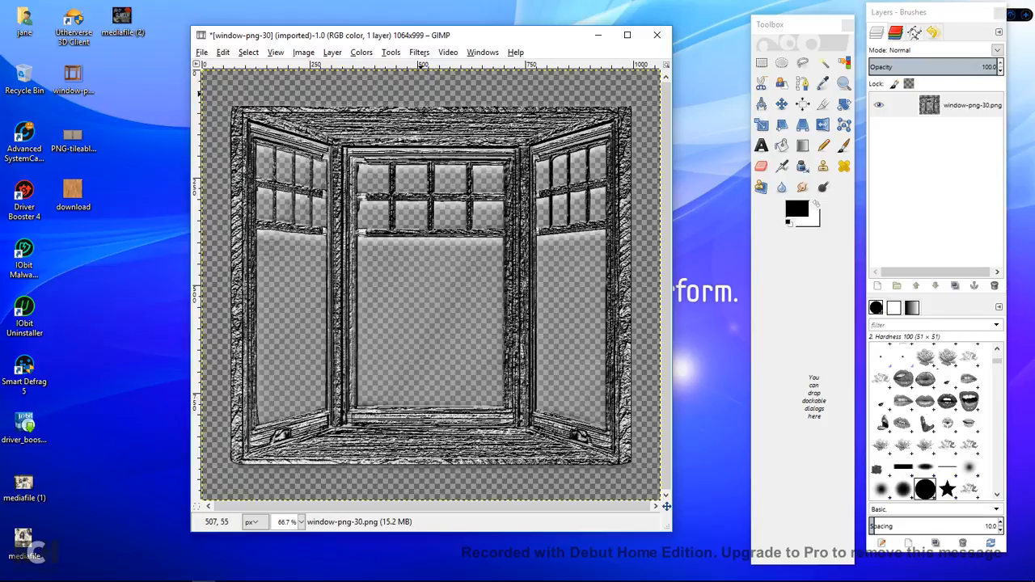
Step: Preview Colorize on the embossed window with hue 37, saturation 66 and lightness -24, and cancel it
click(361, 52)
click(380, 100)
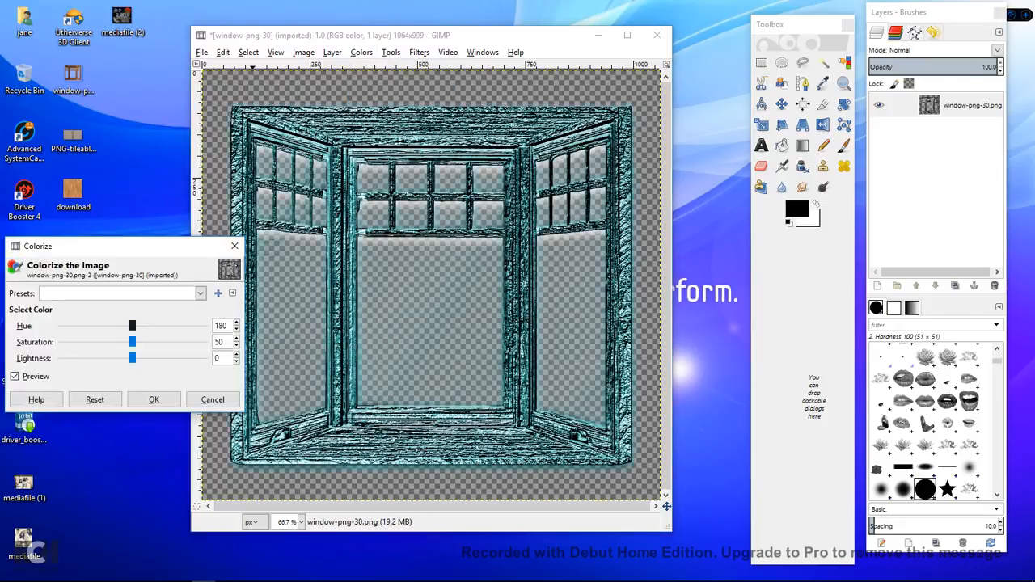
drag(132, 325, 75, 325)
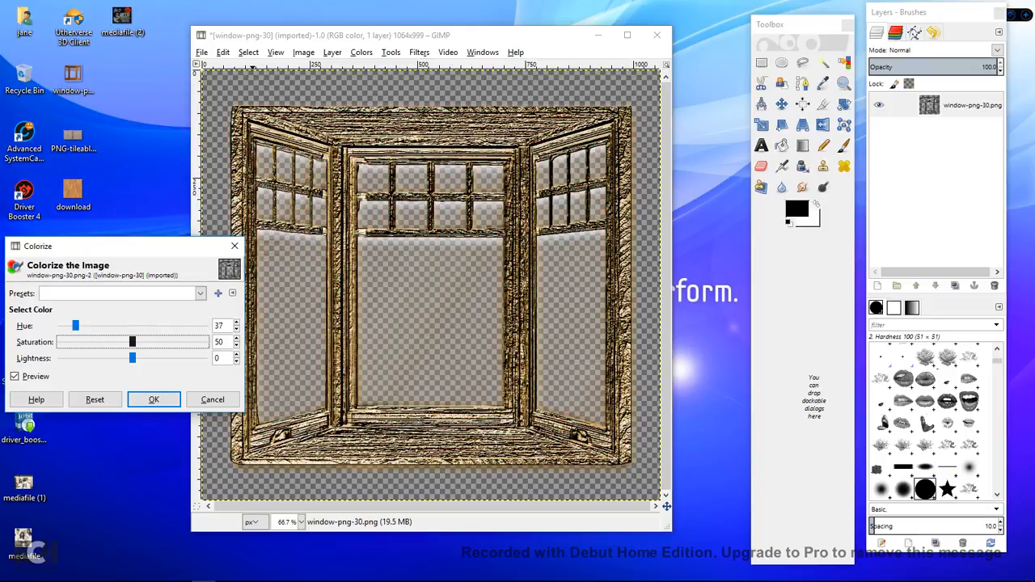
drag(133, 341, 154, 342)
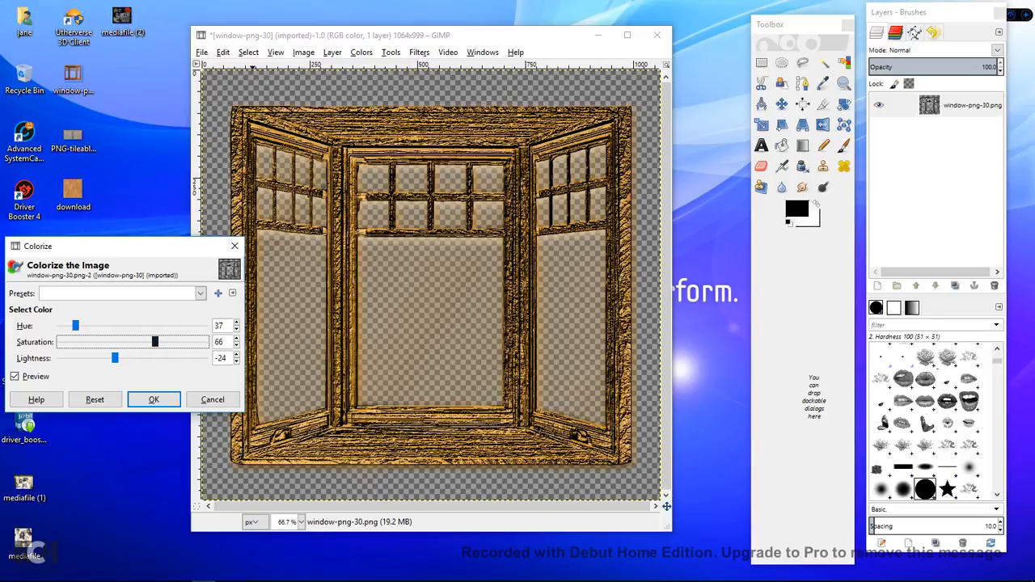
click(212, 400)
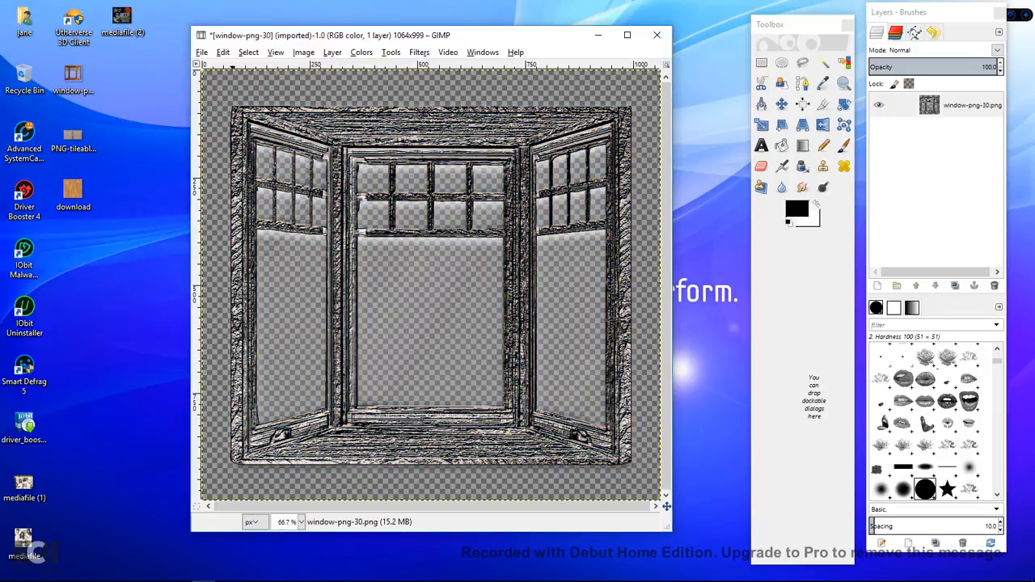
Step: Undo the Emboss filter on the window image
click(222, 52)
click(243, 67)
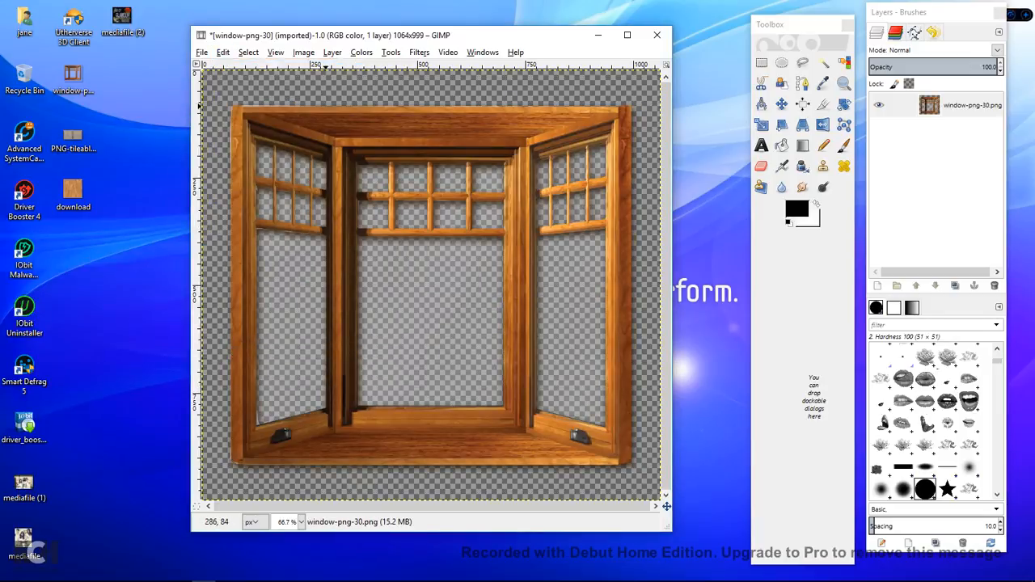
Step: Look through the remaining filter categories, including Generic and Decor
click(419, 52)
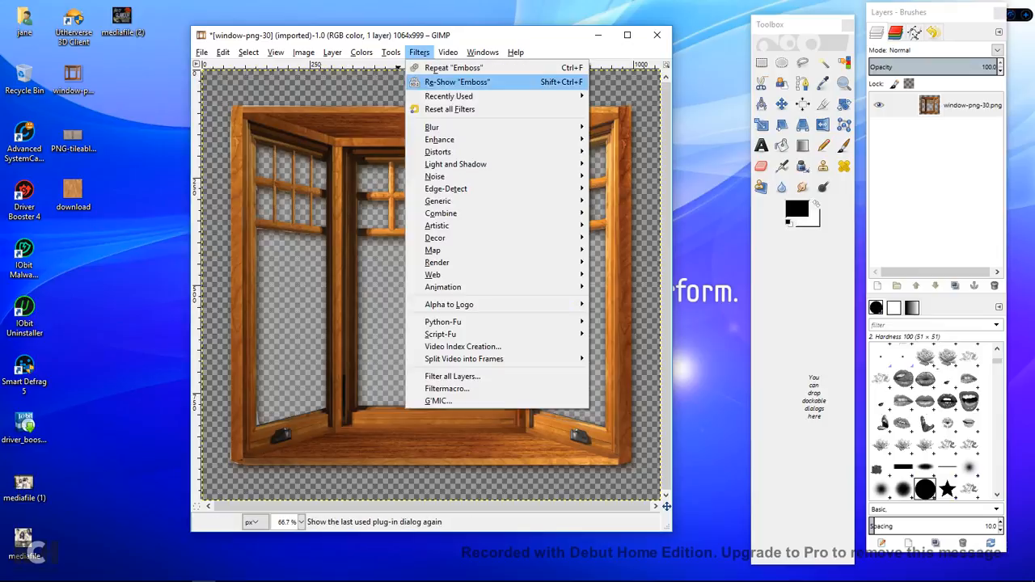
mouse_move(437, 177)
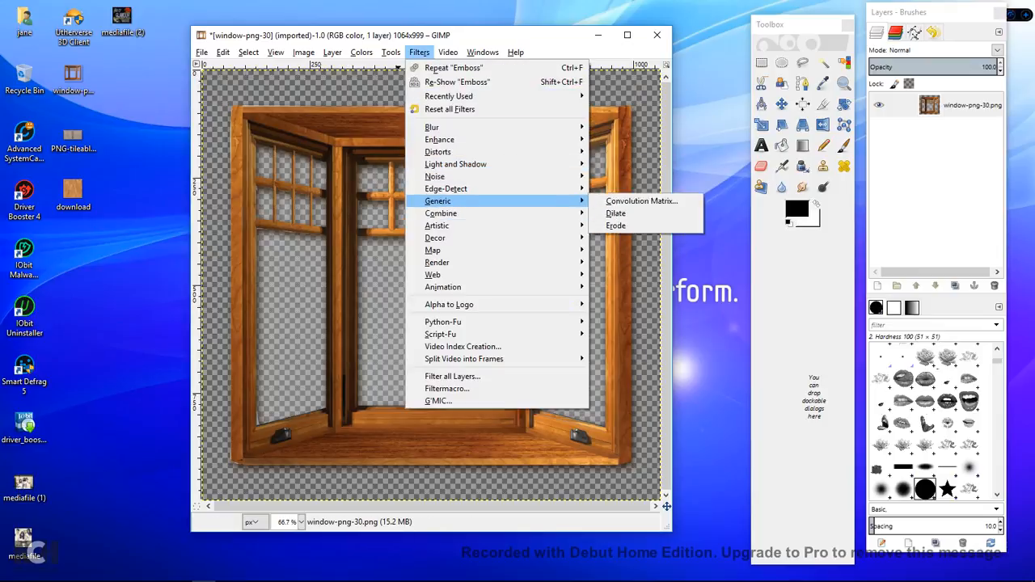
mouse_move(437, 226)
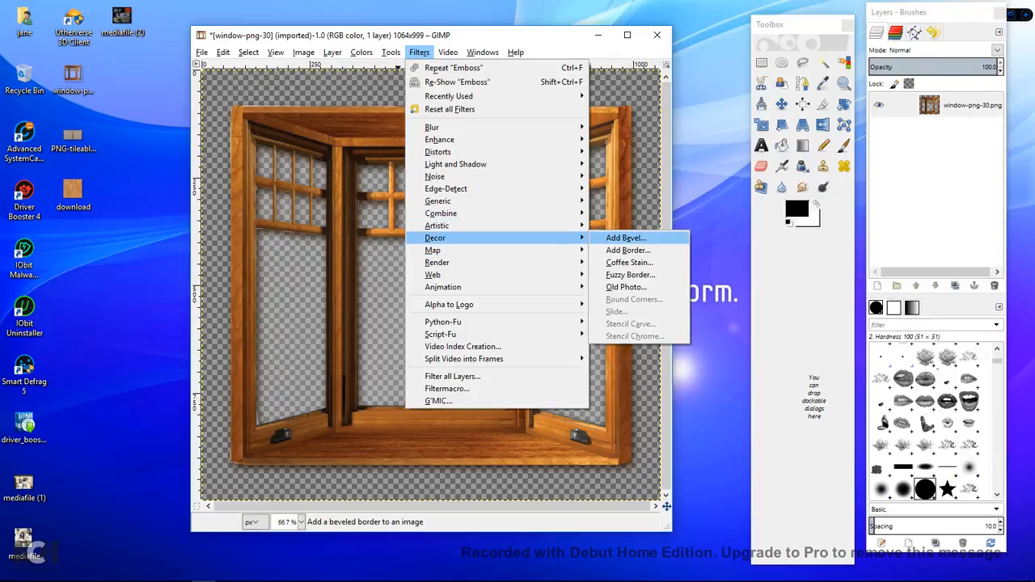
mouse_move(444, 322)
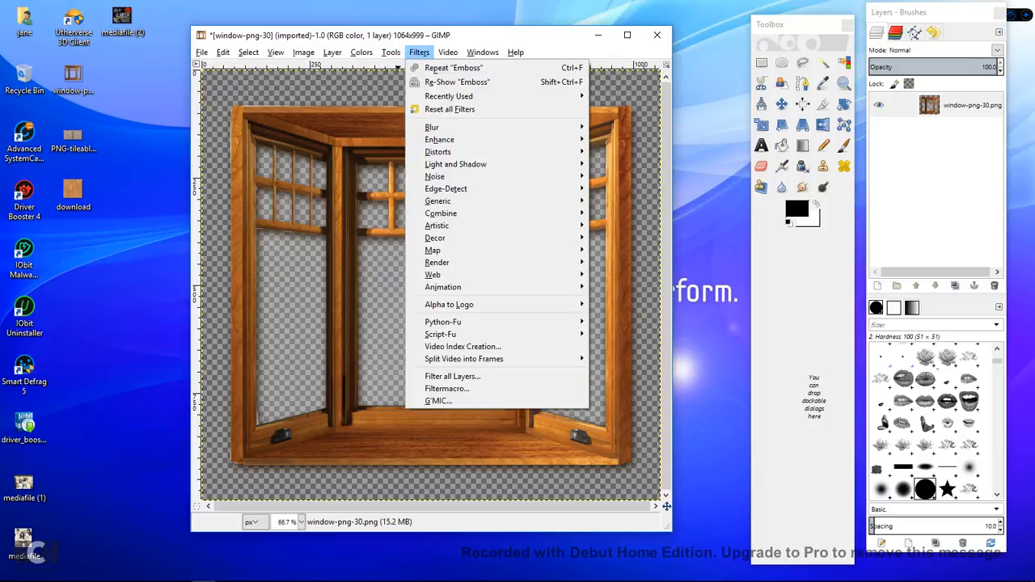
key(Escape)
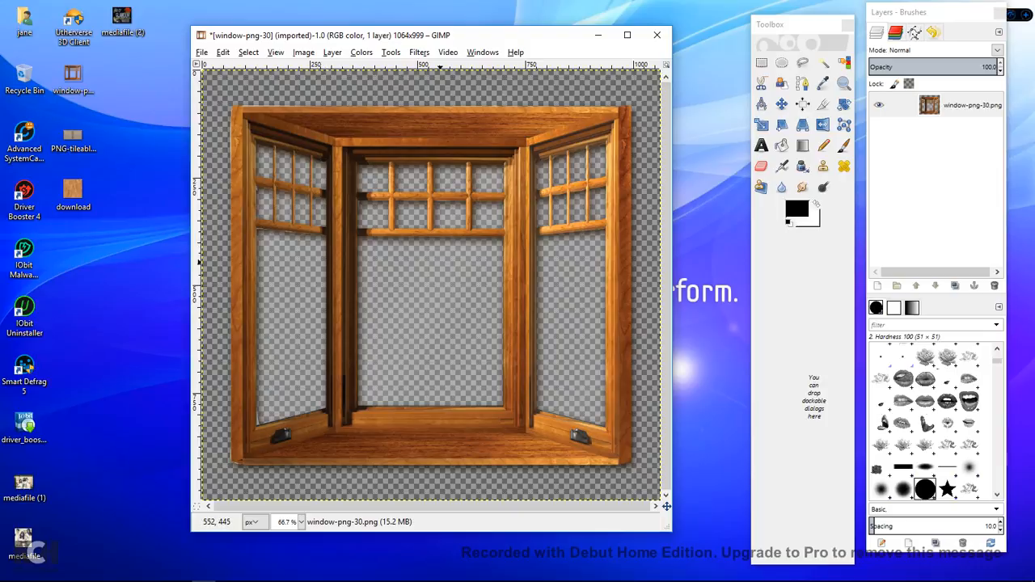
Step: Add a new 1064 × 999 px layer with transparency fill above the window image
right_click(971, 105)
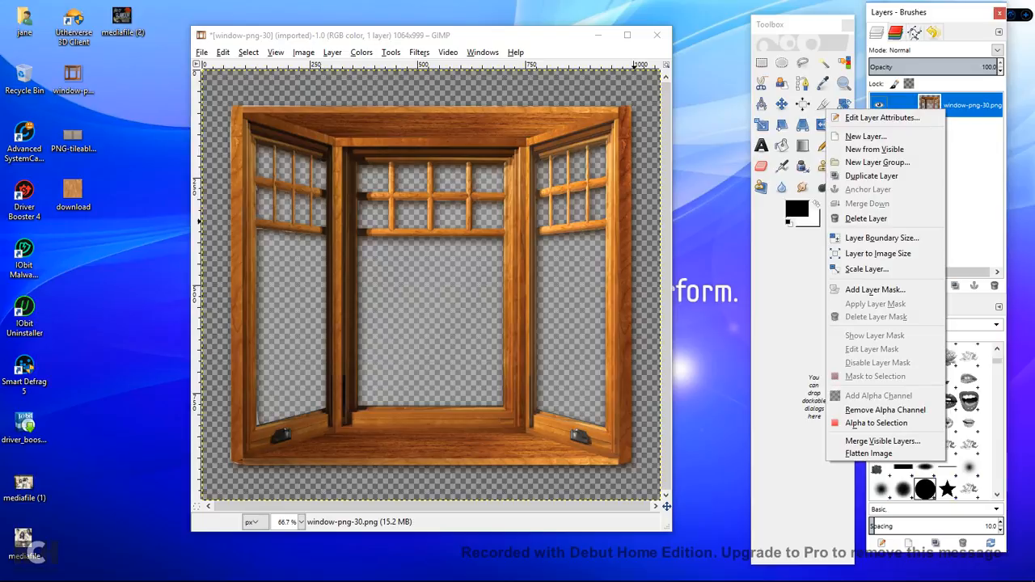
key(Escape)
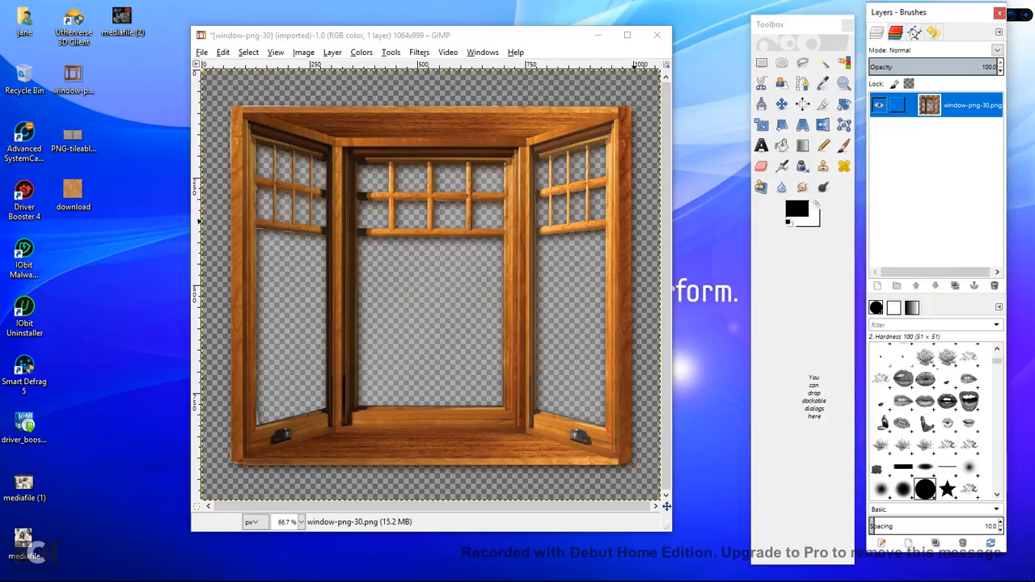
click(878, 286)
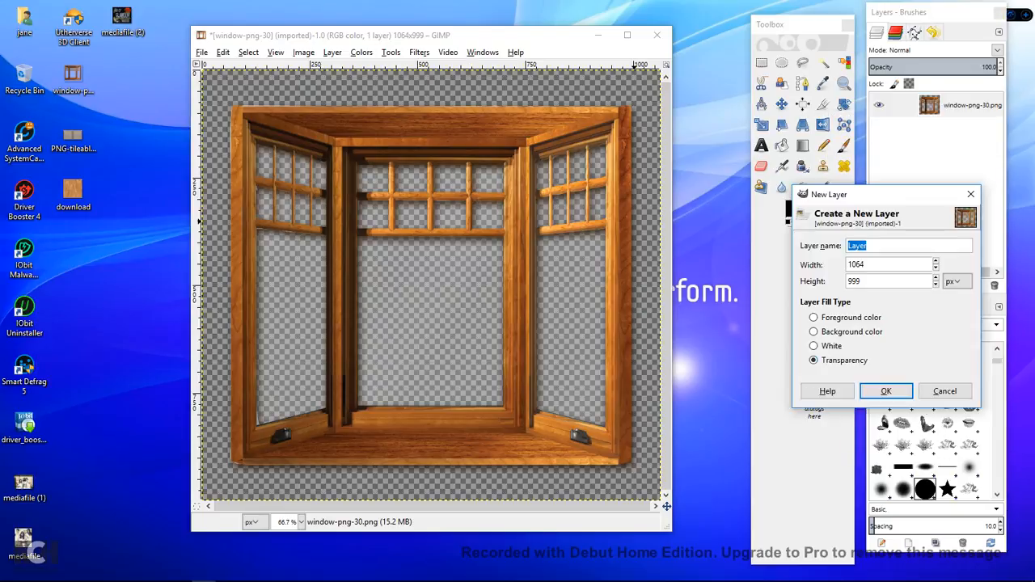
click(886, 390)
Step: Fill the new layer with white using Bucket Fill and lower it beneath the window layer
click(817, 205)
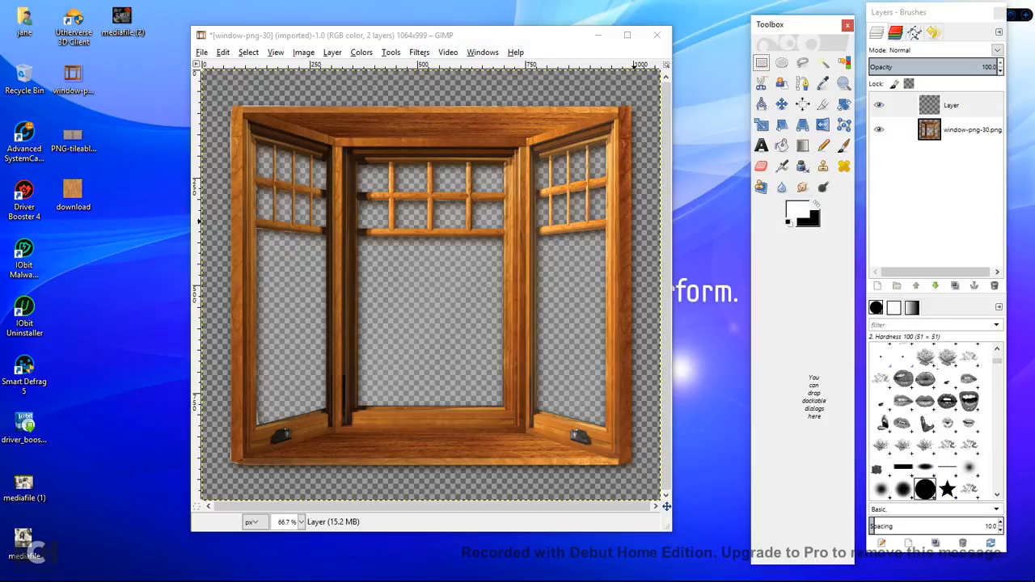
click(781, 145)
click(490, 346)
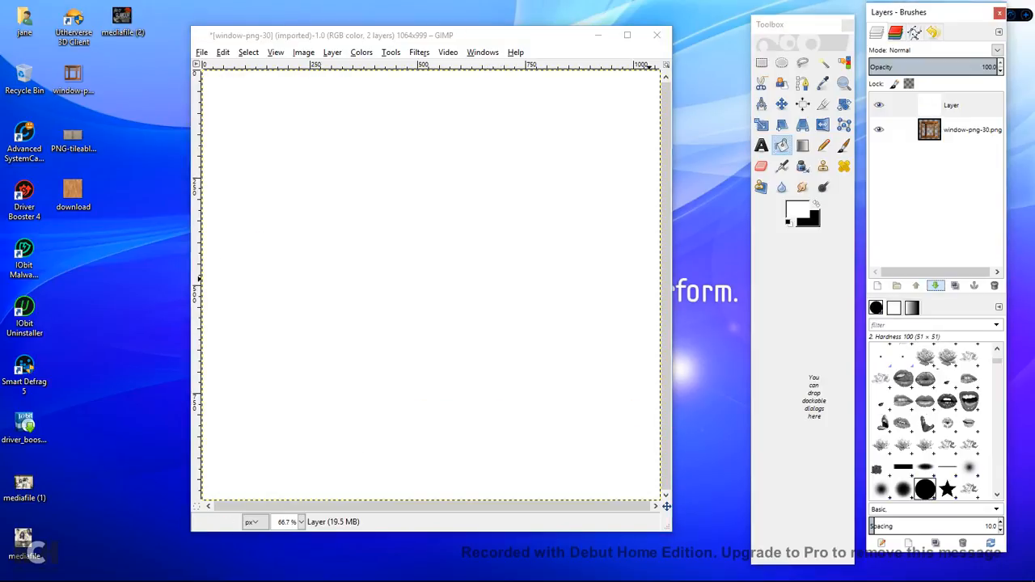
click(936, 285)
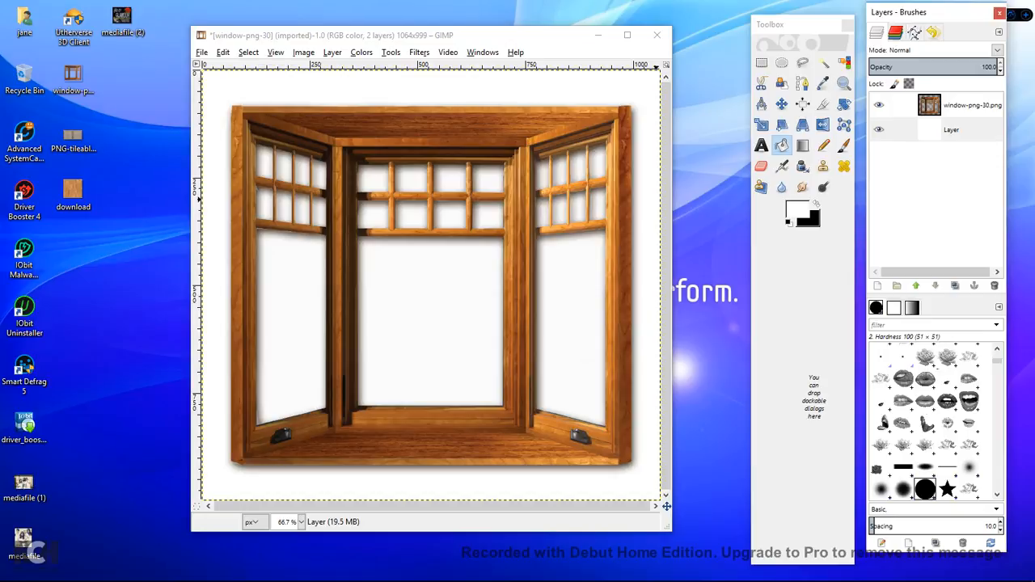
Step: Merge the window layer down onto the white background layer
click(897, 105)
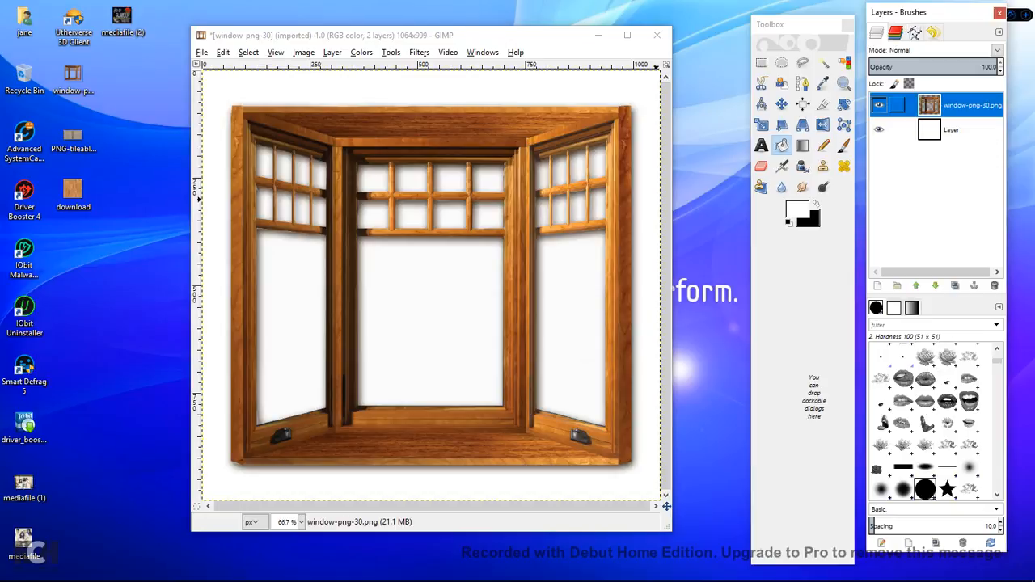
right_click(947, 105)
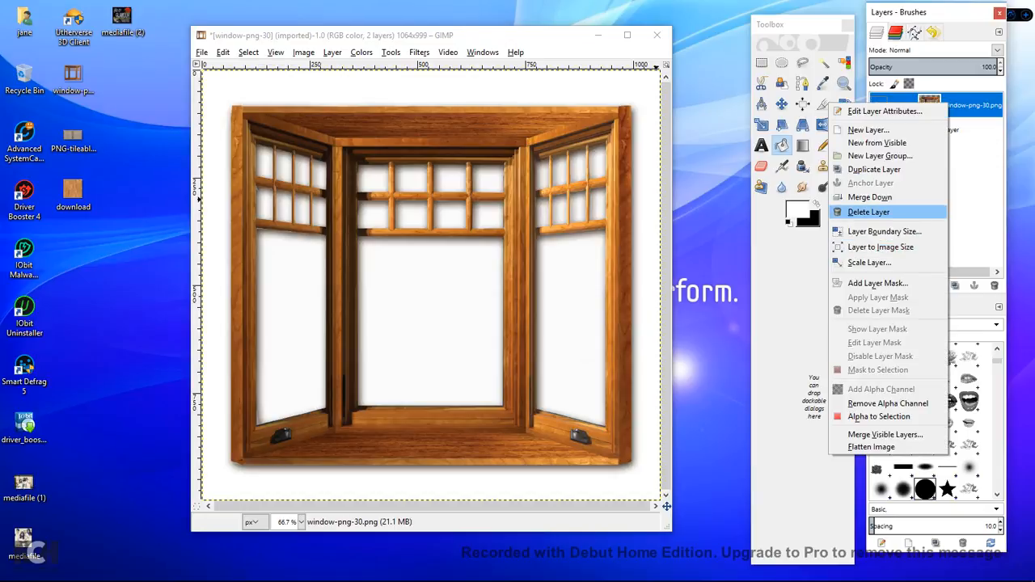
click(870, 198)
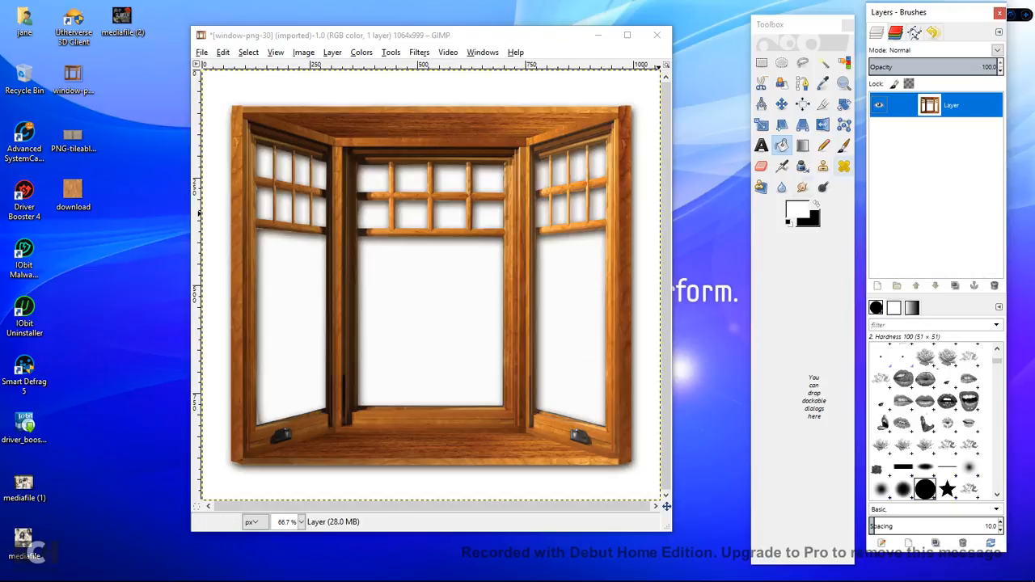
Step: Review the layer commands available for the merged layer, including the alpha channel options
right_click(898, 105)
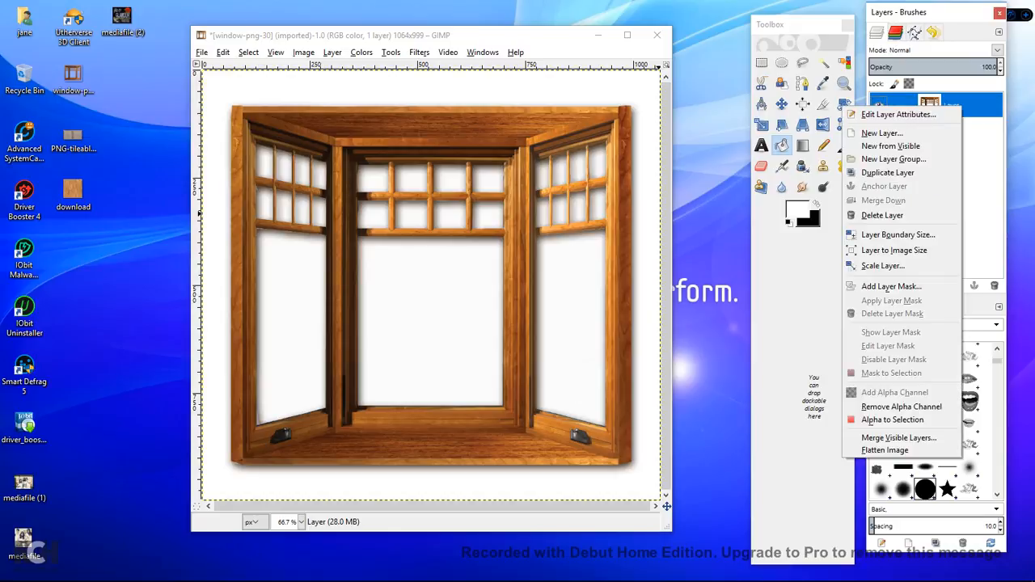
key(Escape)
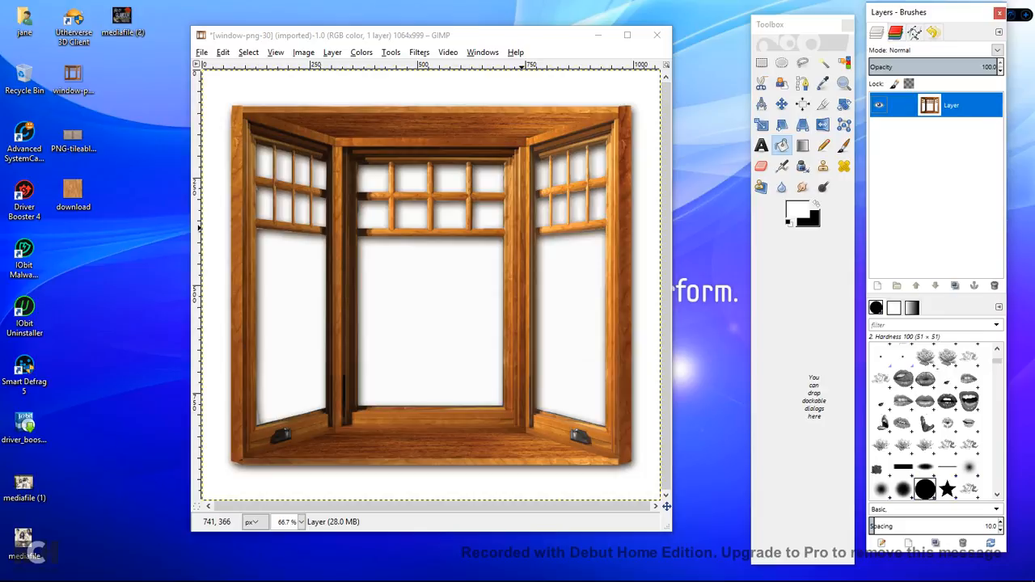
right_click(890, 105)
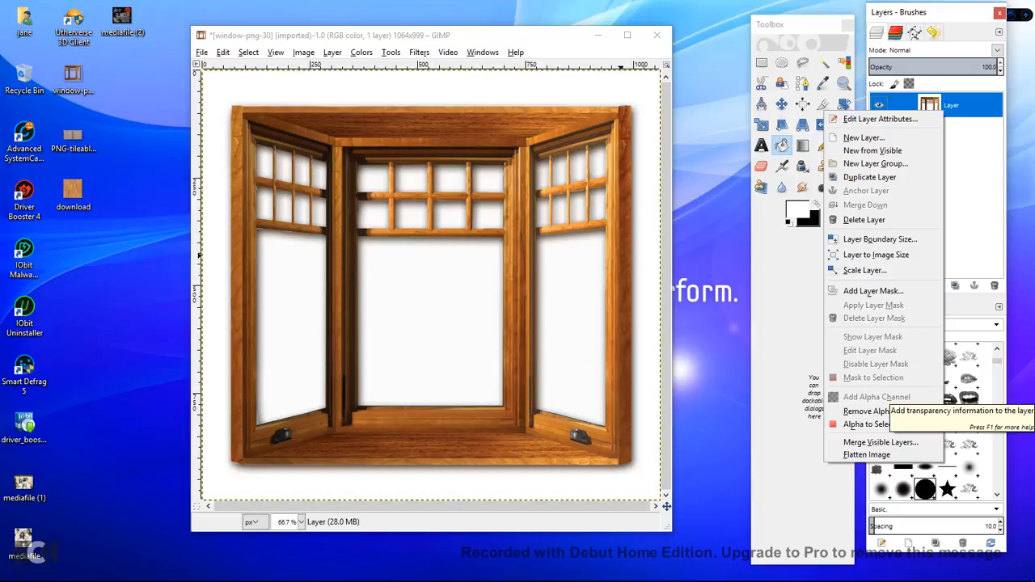
click(883, 411)
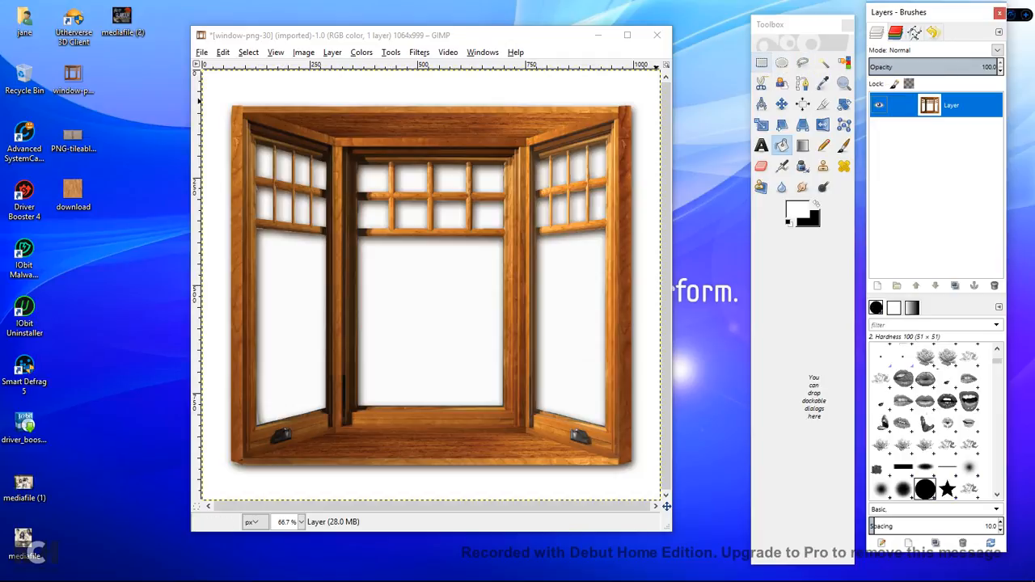
Step: Fit a rectangle selection to the edges of the large central white pane and cut it out
click(762, 63)
mouse_move(378, 261)
mouse_down()
mouse_move(473, 287)
mouse_move(490, 399)
mouse_move(505, 406)
mouse_up()
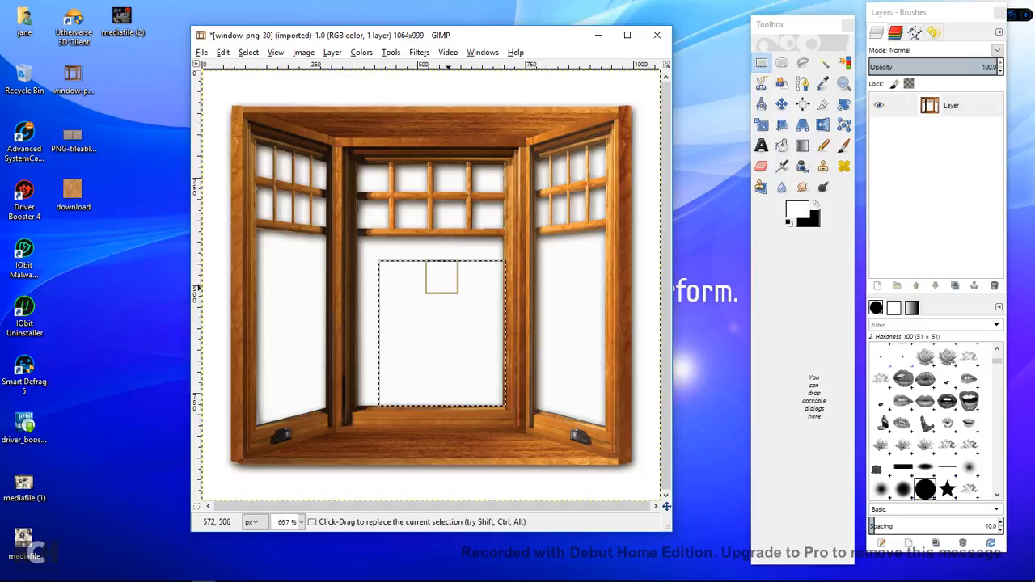
drag(450, 282, 449, 258)
drag(392, 311, 382, 314)
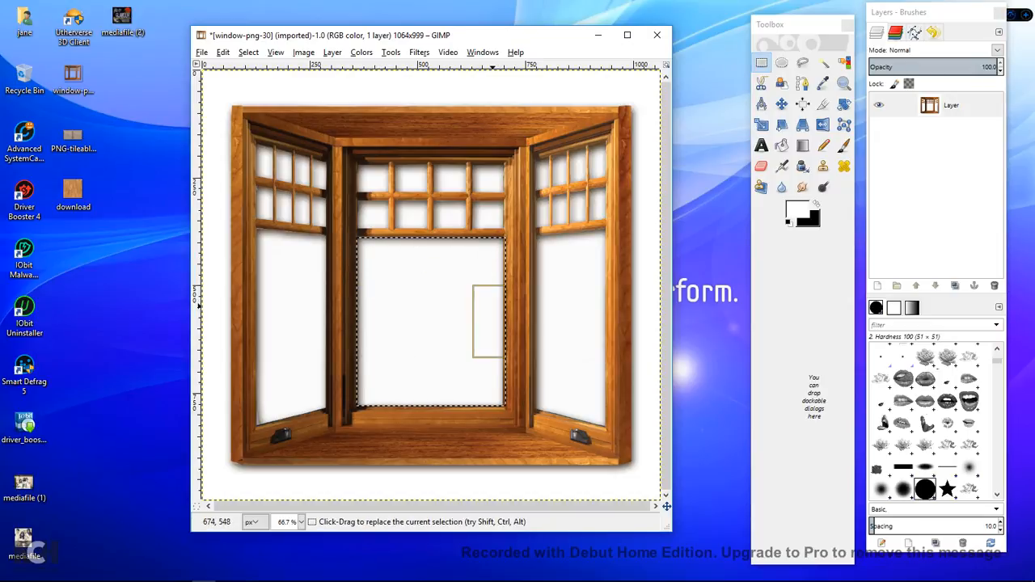
click(495, 306)
right_click(397, 281)
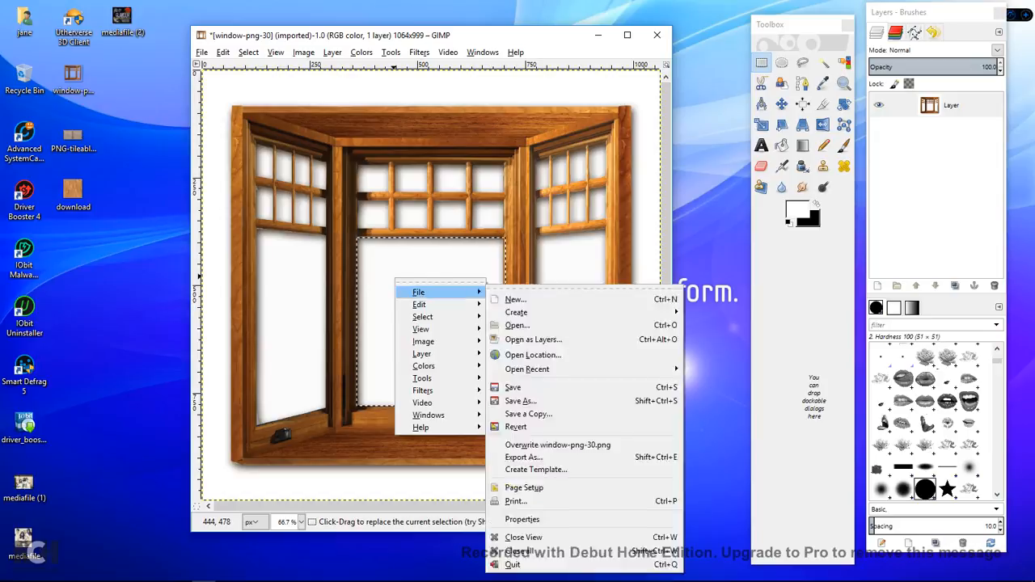
mouse_move(421, 304)
click(511, 331)
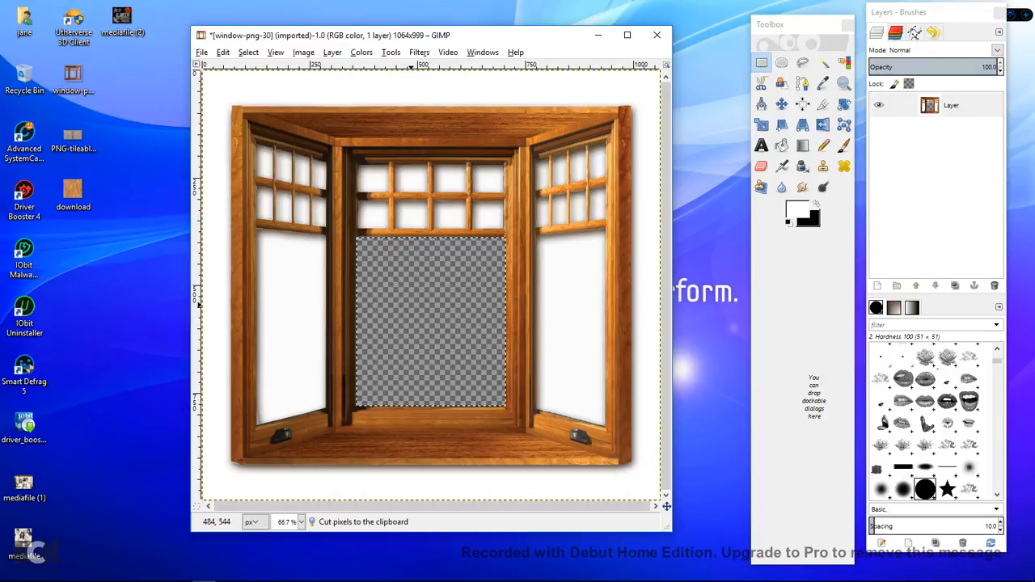
Step: Show the Fuzzy Select options beside the image, set the threshold to 36.4, and select the right sash's large white pane
double_click(823, 62)
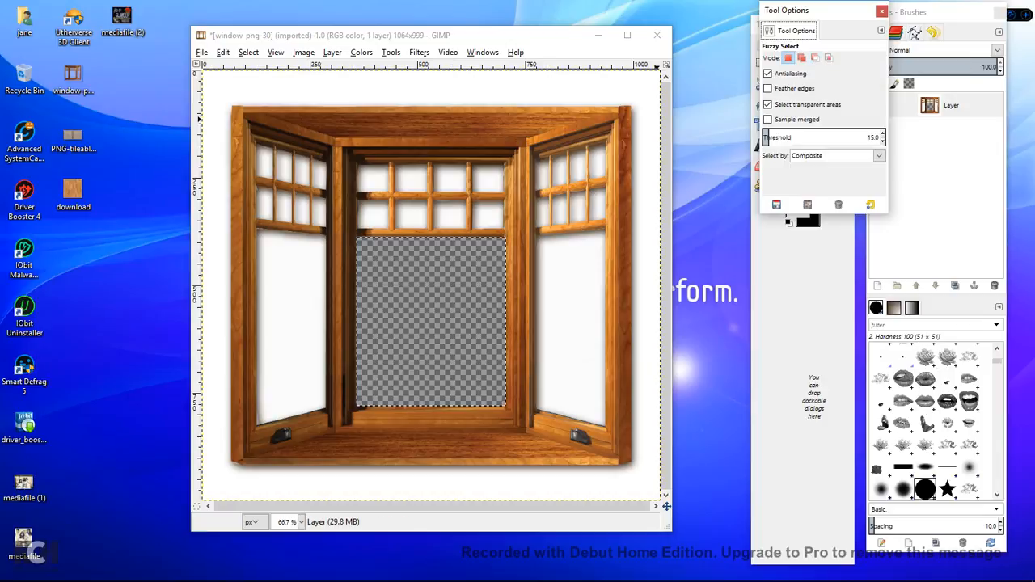
drag(809, 9, 779, 251)
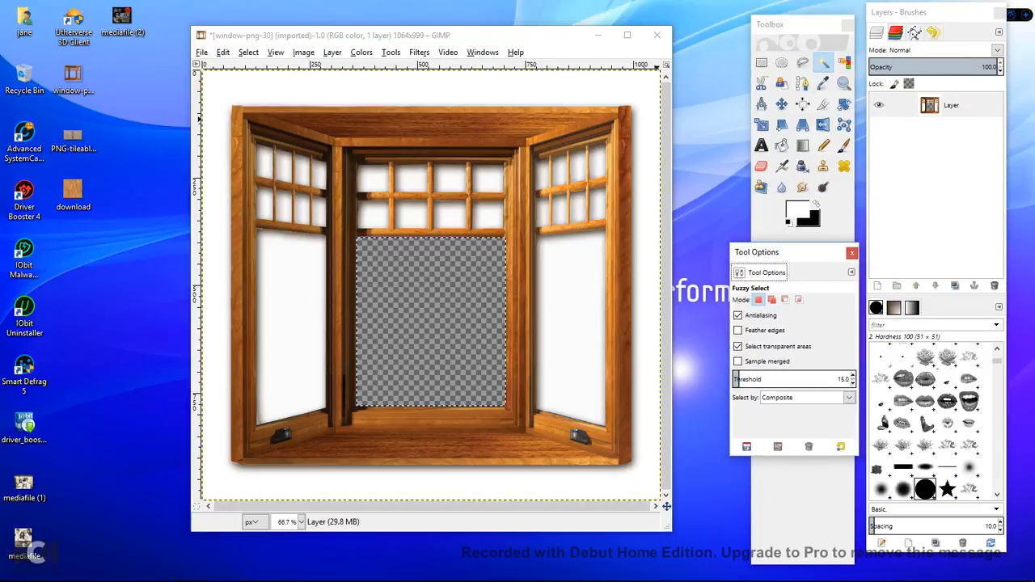
click(749, 377)
click(549, 323)
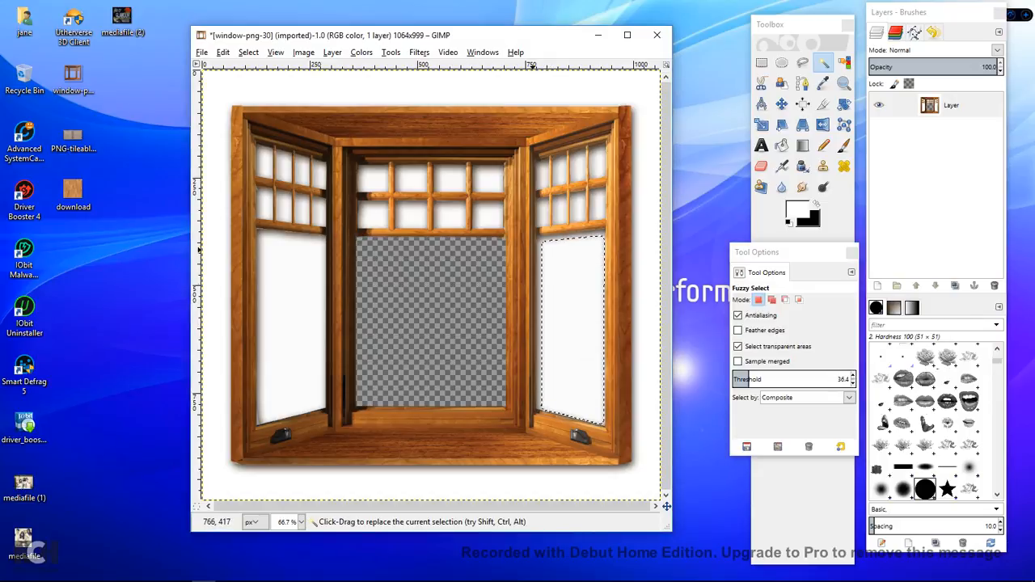
Step: Try Fuzzy Select on the right sash's large pane with thresholds of 86.9 and 151.3
click(771, 377)
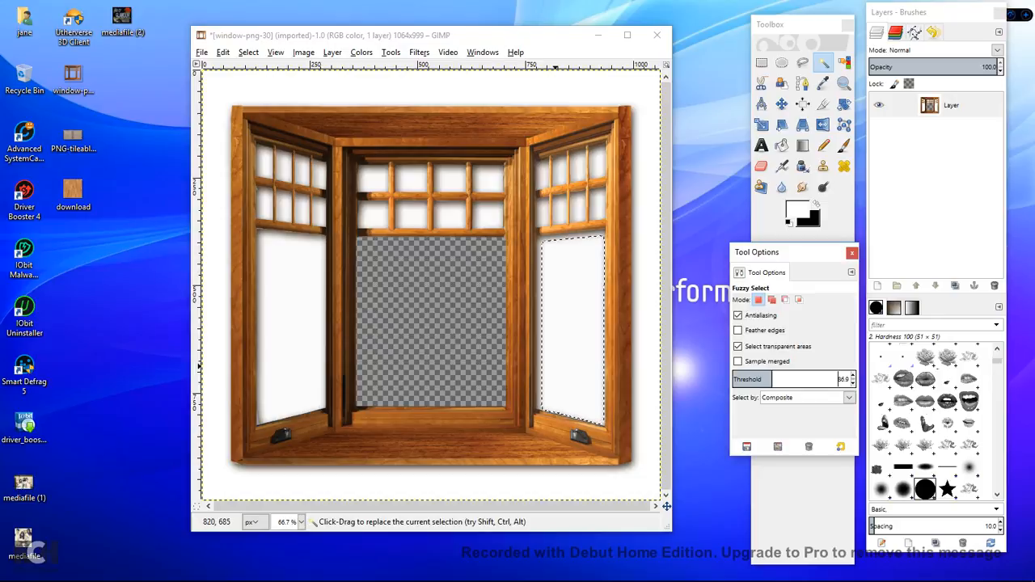
click(558, 364)
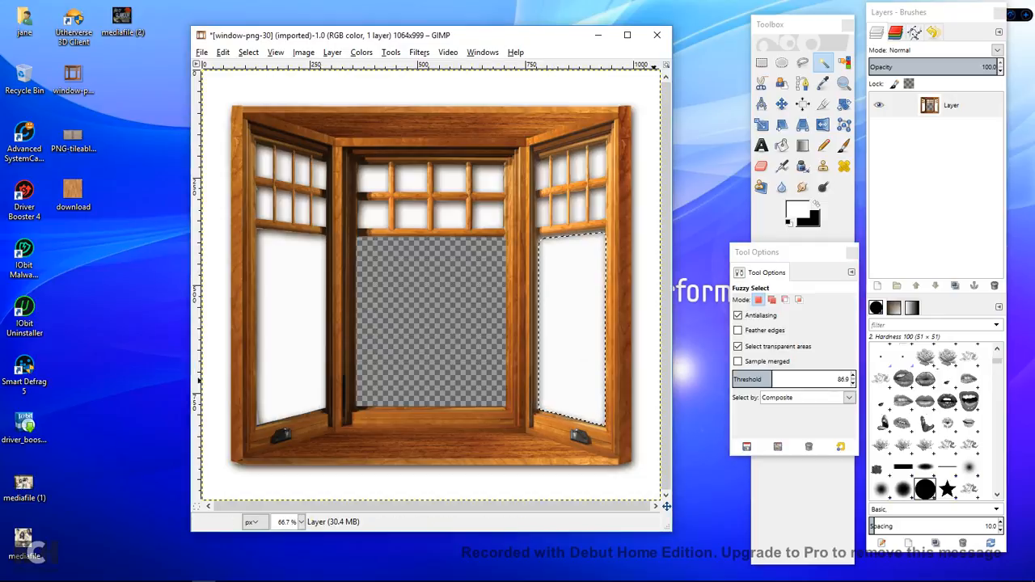
drag(615, 365, 644, 365)
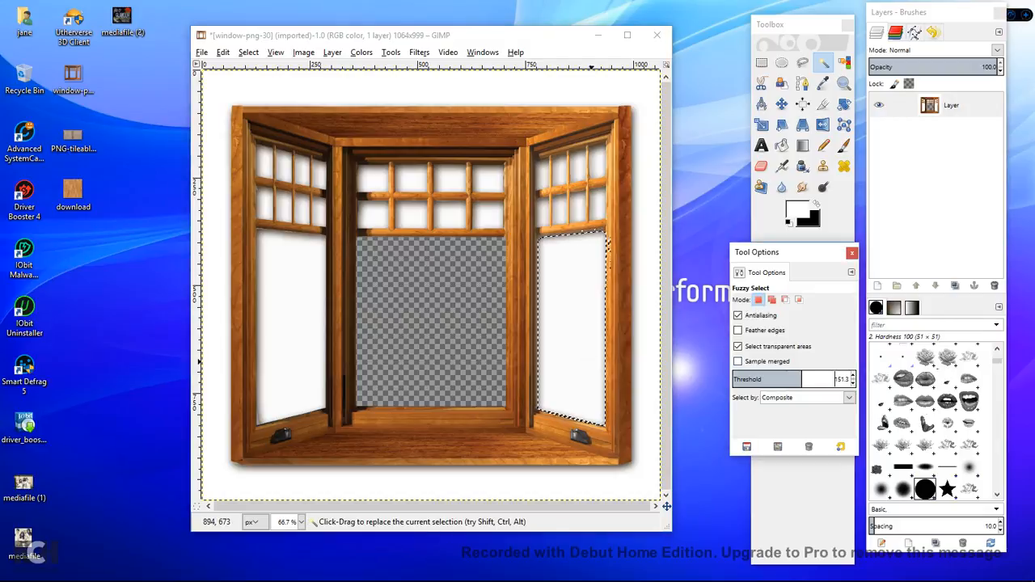
drag(550, 359, 575, 359)
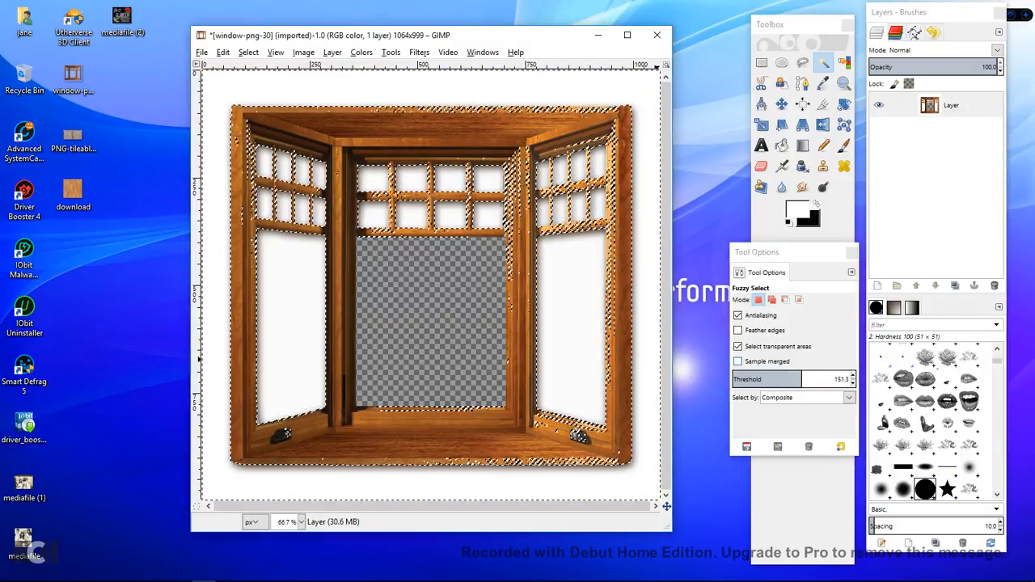
Step: Try lower Fuzzy Select thresholds of 134.5, 126.1 and 113.5 on the right pane, and test a small upper central pane
click(794, 378)
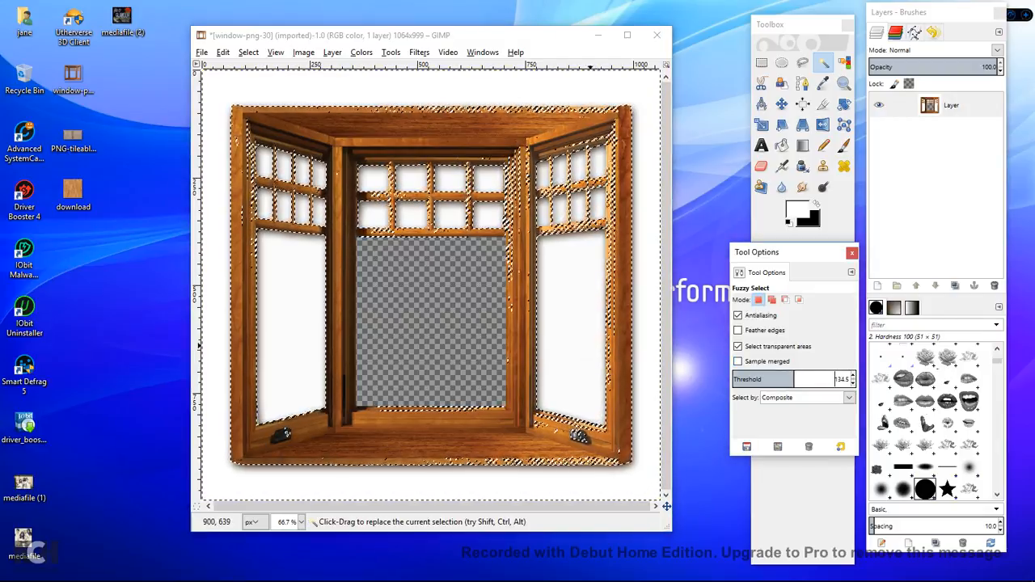
click(564, 320)
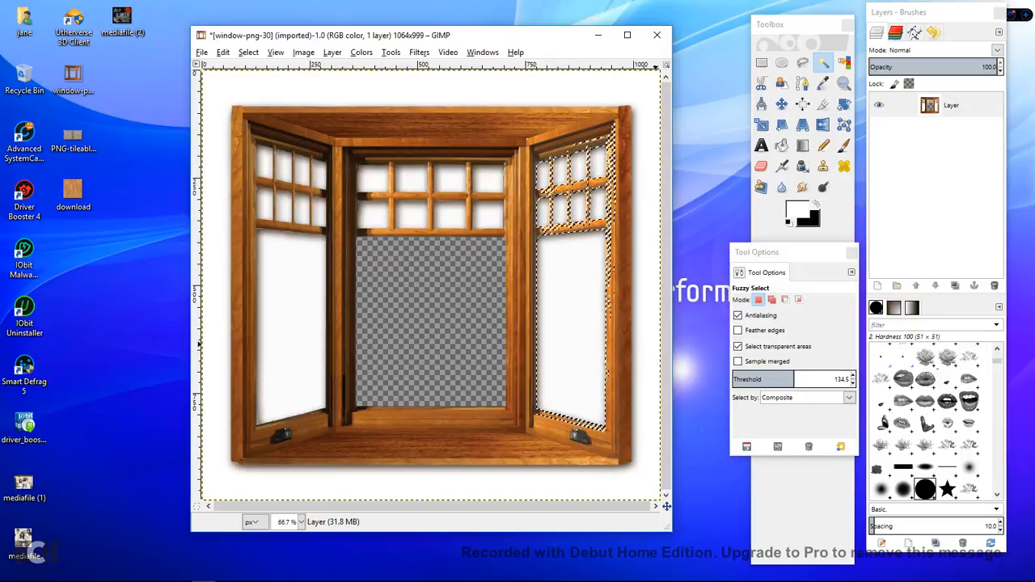
drag(591, 361, 587, 354)
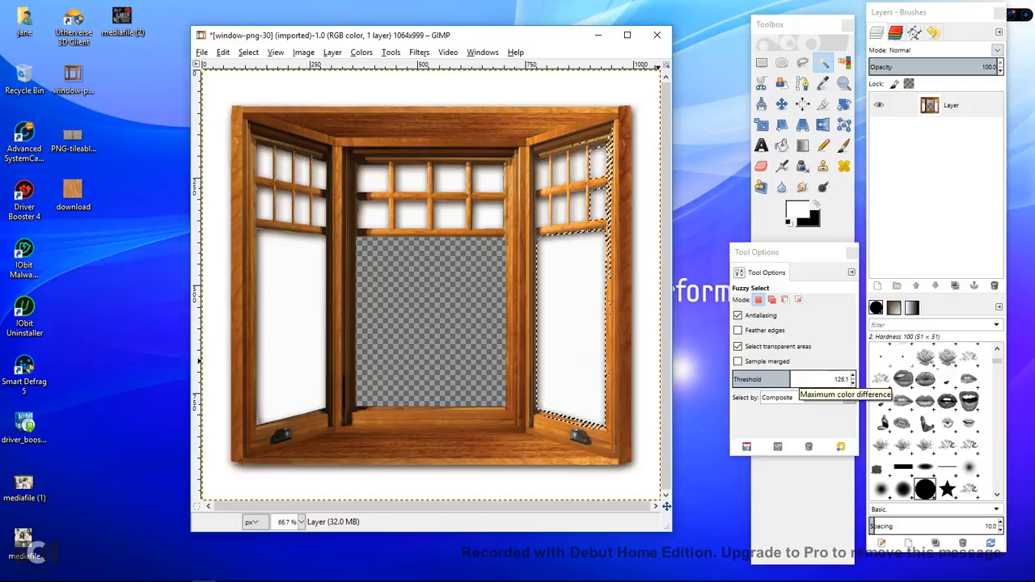
drag(572, 324, 569, 316)
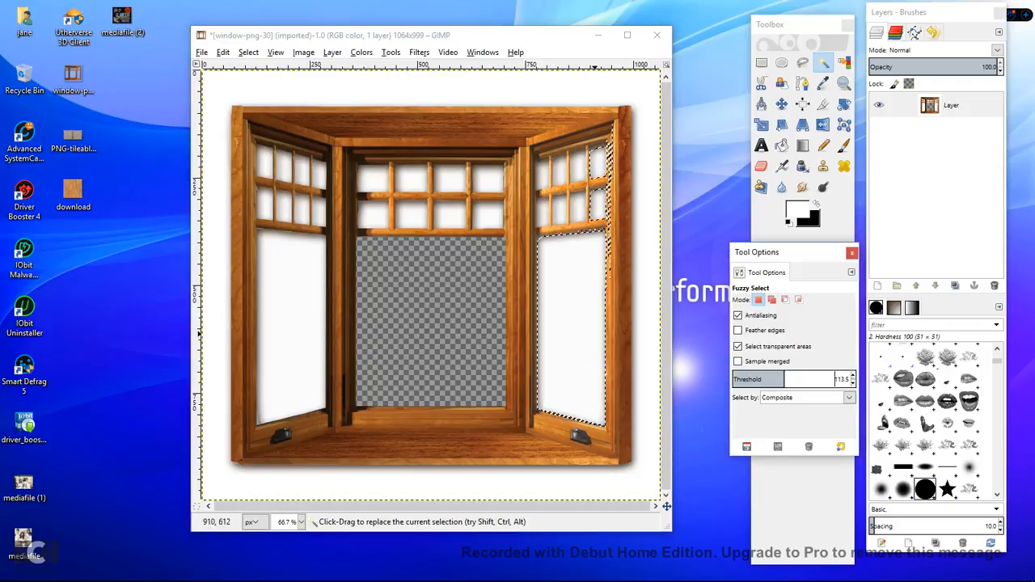
drag(566, 337, 563, 333)
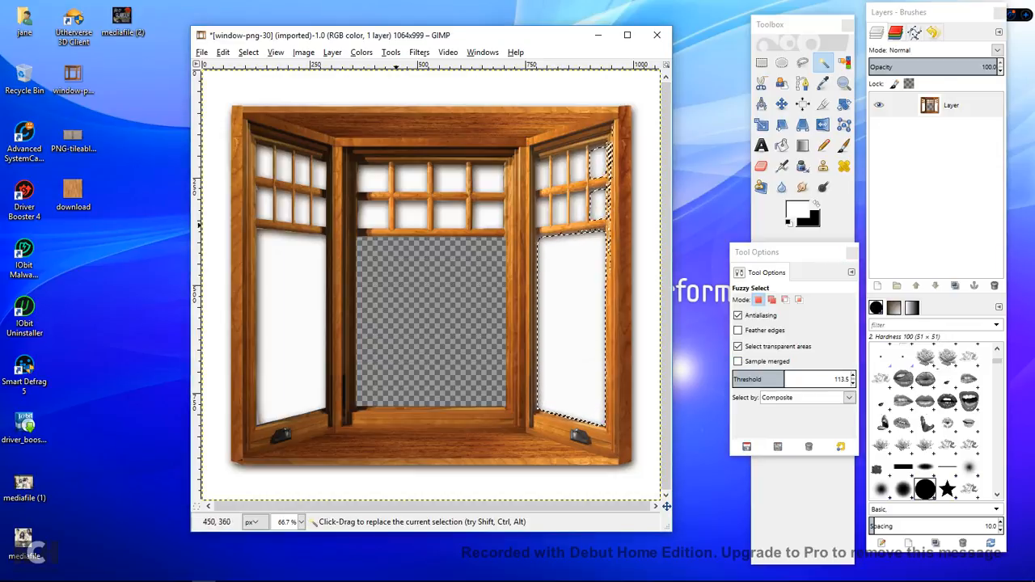
click(398, 212)
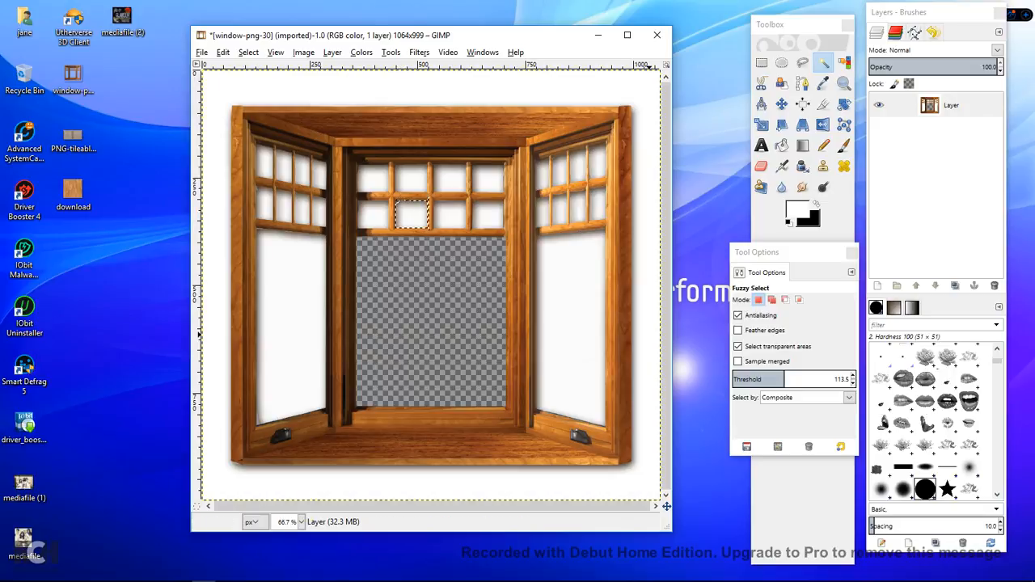
Step: Set the Fuzzy Select threshold to 100.9, select the right sash's large white pane, and cut it out
click(778, 377)
click(566, 319)
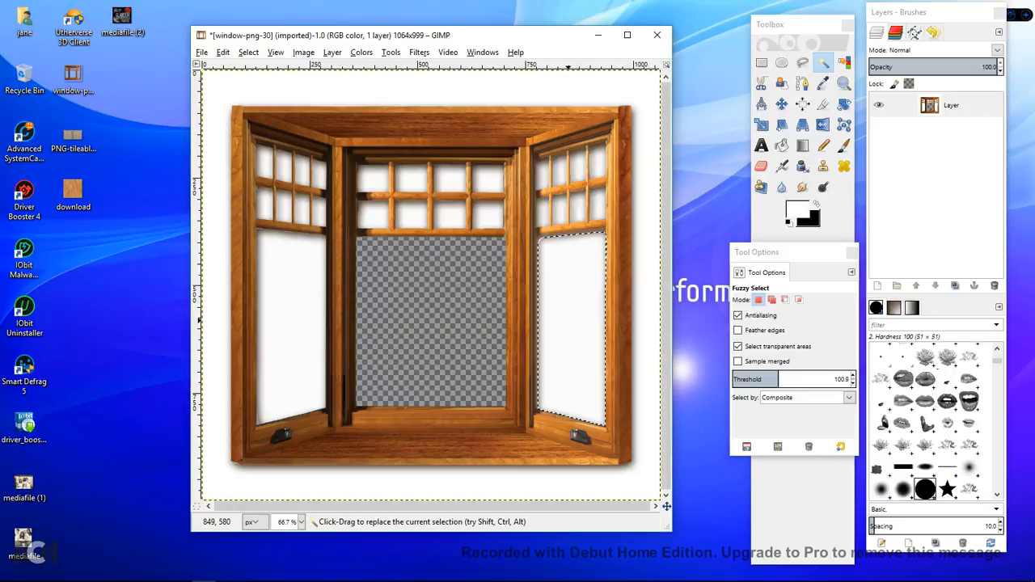
right_click(559, 316)
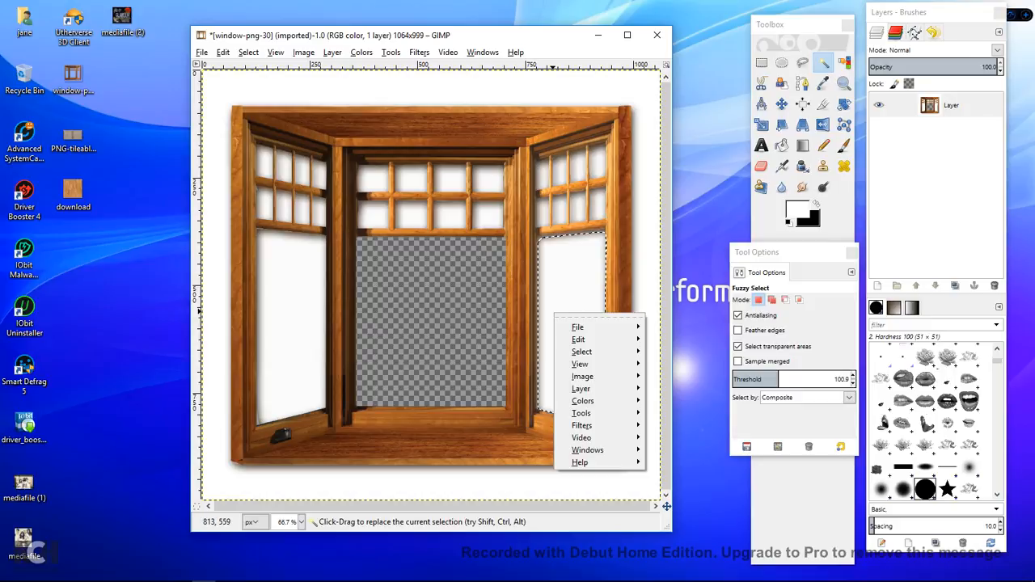
mouse_move(578, 327)
click(680, 330)
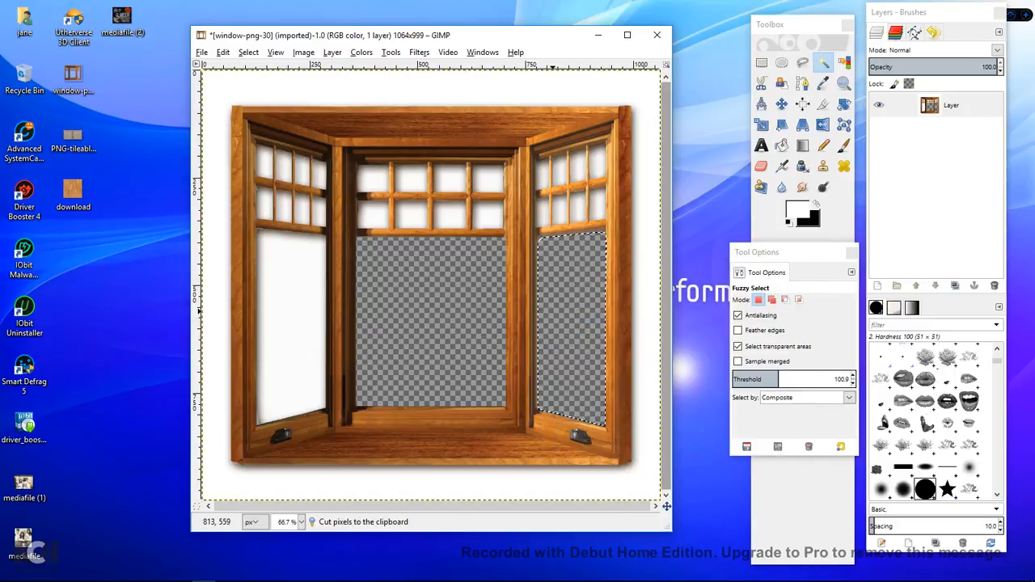
Step: Fuzzy-select the left sash's large white pane and cut it out
click(293, 285)
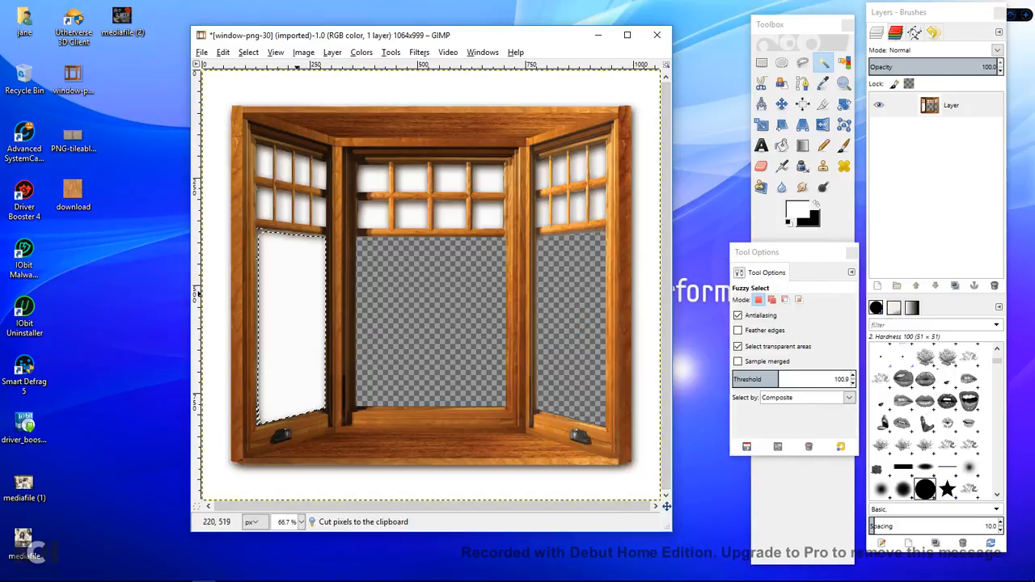
right_click(294, 283)
mouse_move(320, 308)
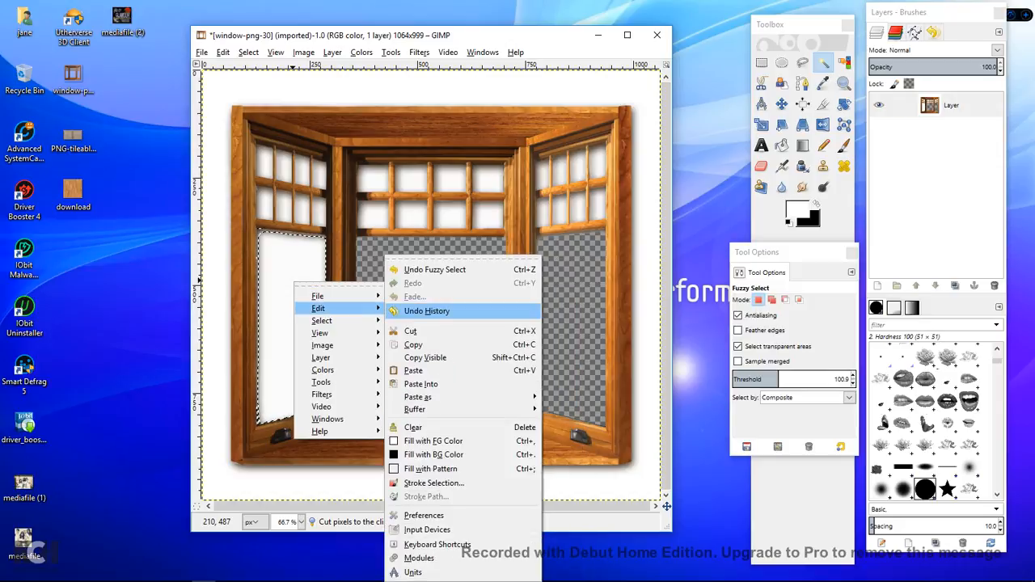
click(410, 331)
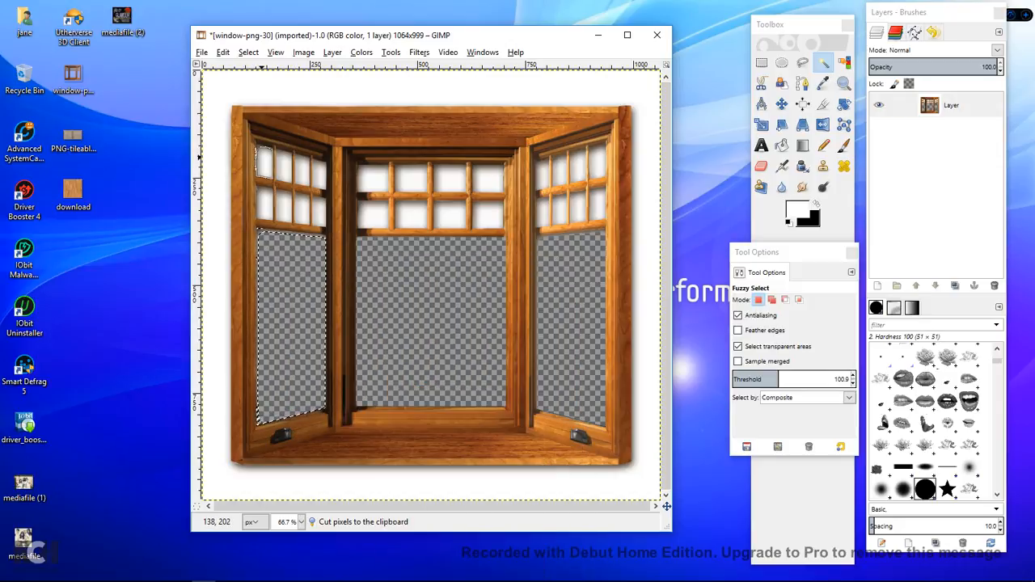
Step: Fuzzy-select the outermost small pane in the left sash's upper row and cut it out
click(265, 162)
right_click(264, 164)
mouse_move(287, 185)
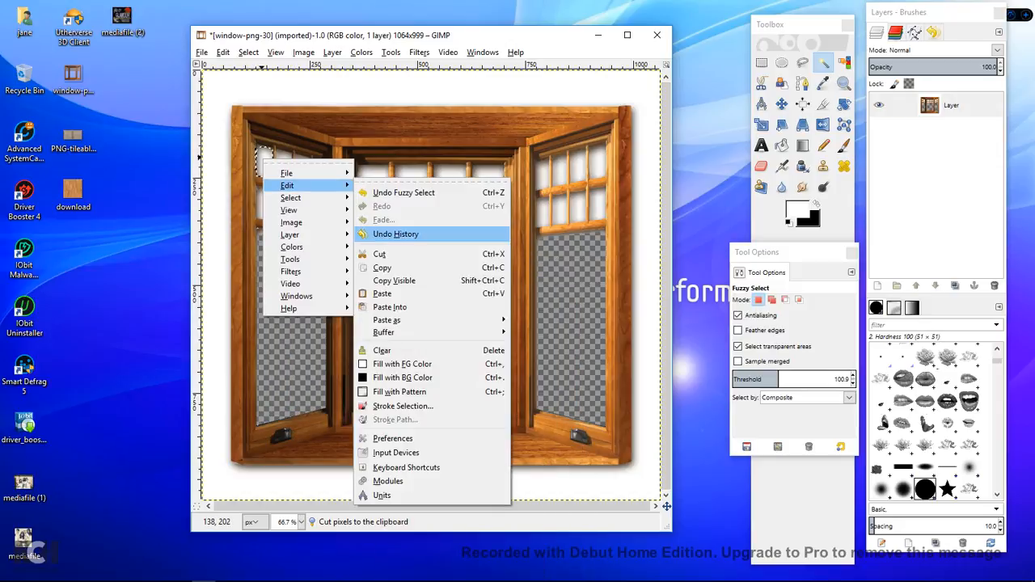
click(379, 254)
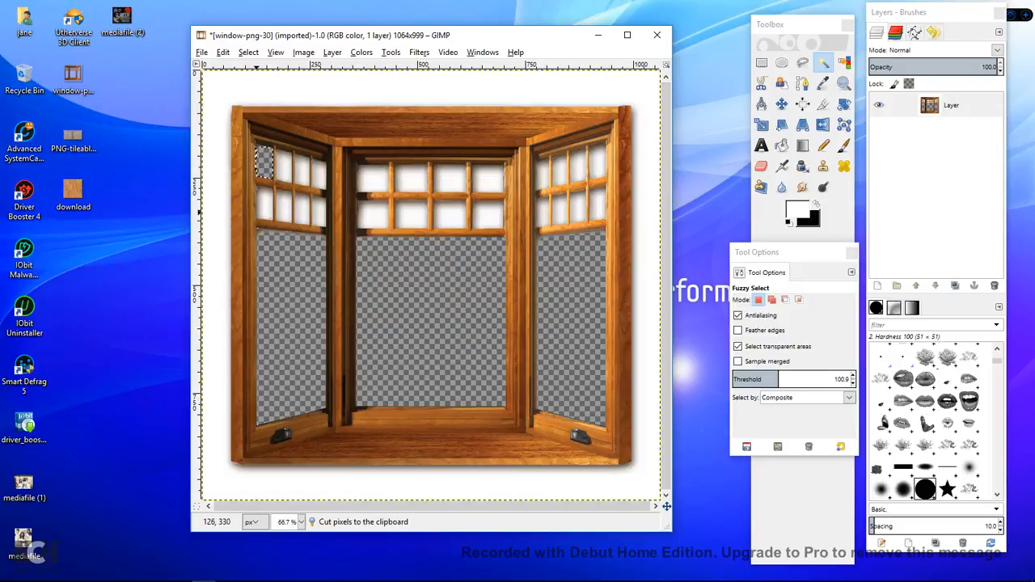
Step: Fuzzy-select the outermost small pane in the left sash's second row and cut it out
click(260, 206)
right_click(259, 207)
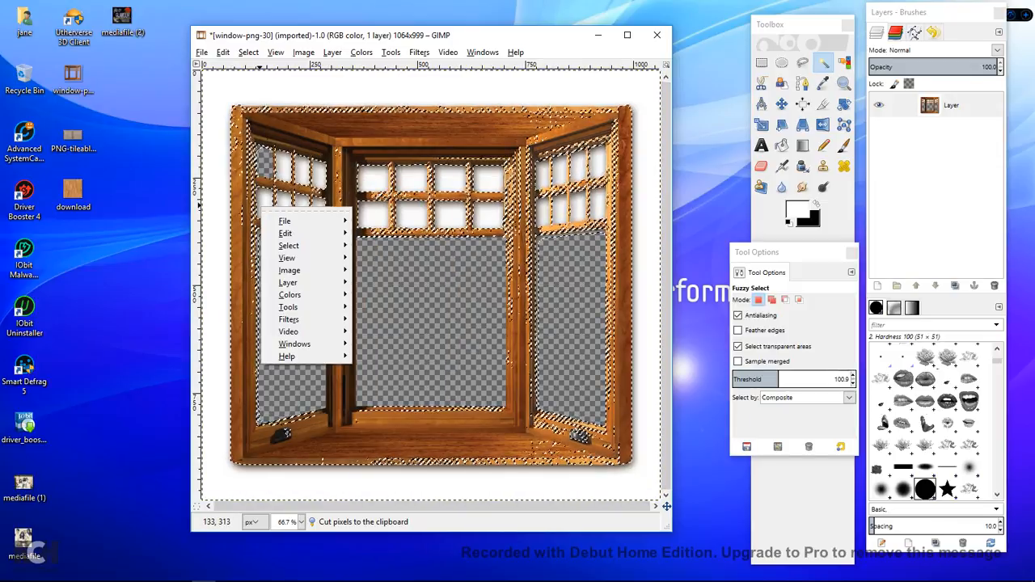
key(Escape)
click(269, 205)
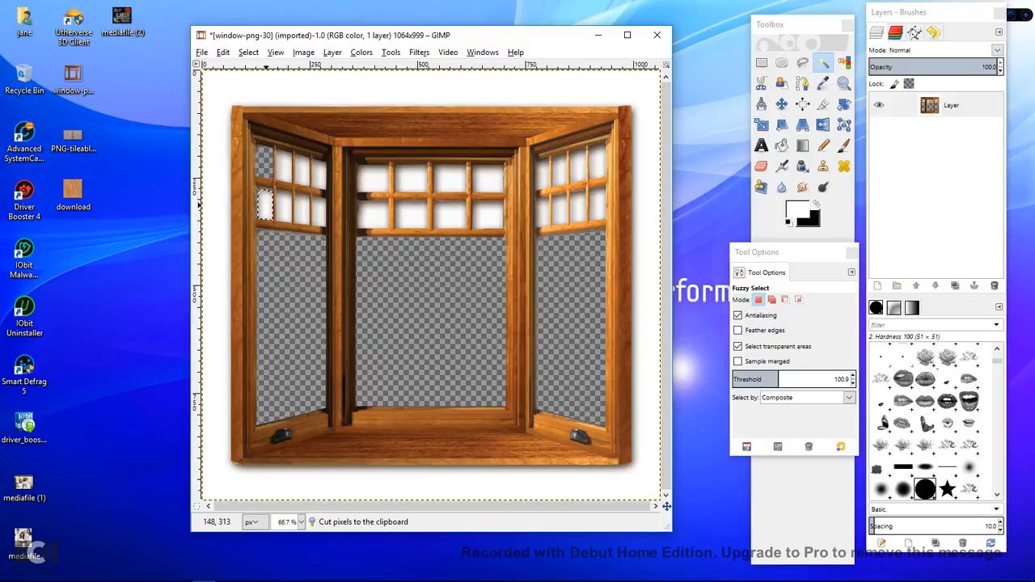
right_click(267, 210)
mouse_move(291, 233)
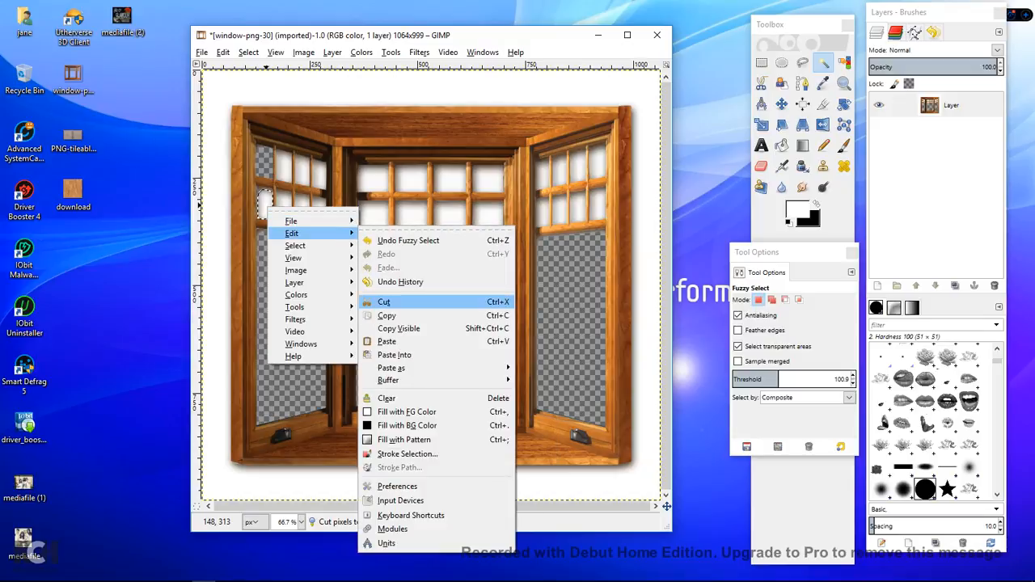
click(384, 302)
click(284, 170)
right_click(282, 177)
mouse_move(307, 199)
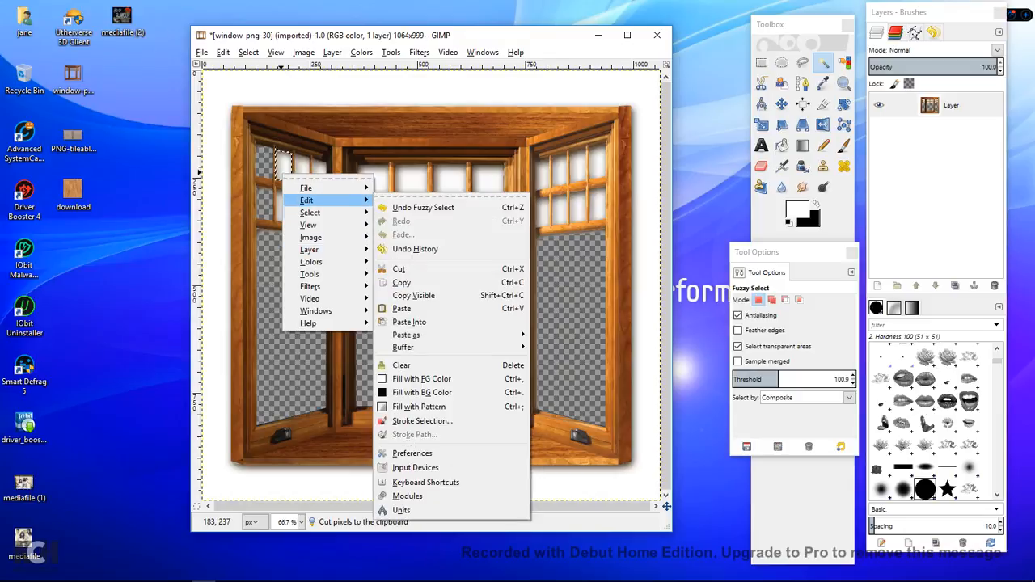
mouse_move(319, 299)
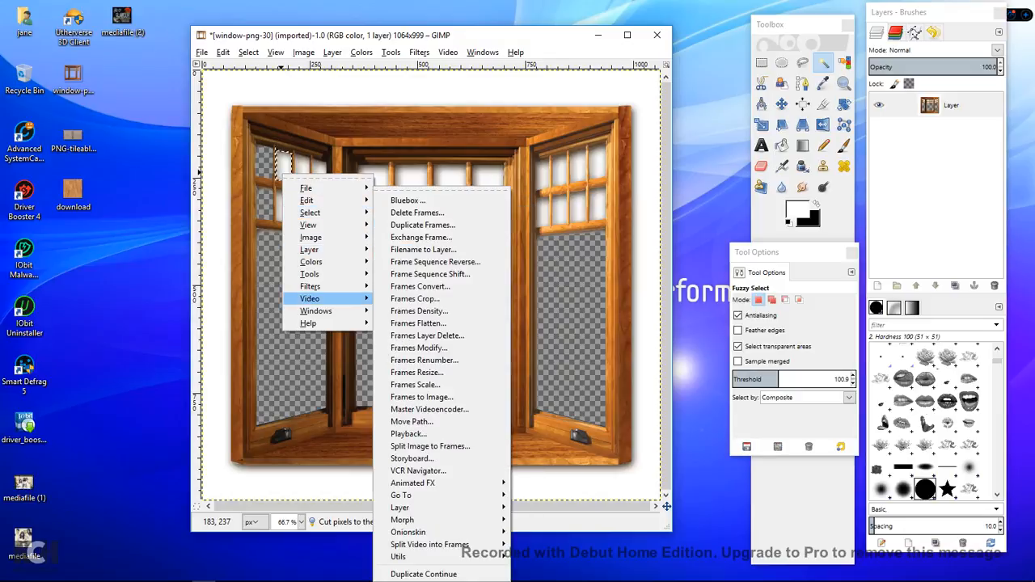
key(Escape)
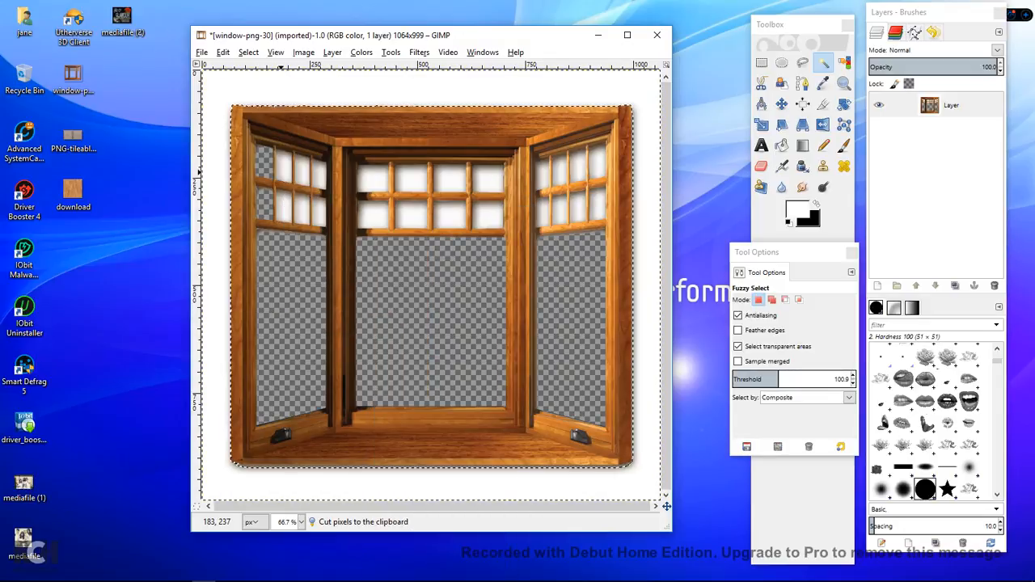
Step: Cut out the fuzzy-selected white background surrounding the window frame
right_click(529, 105)
mouse_move(567, 123)
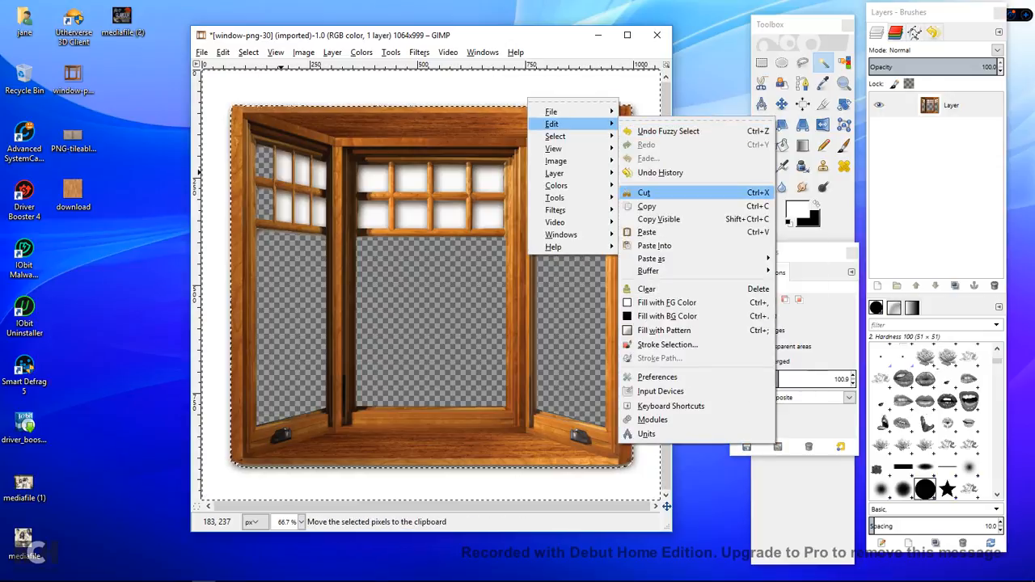
click(687, 193)
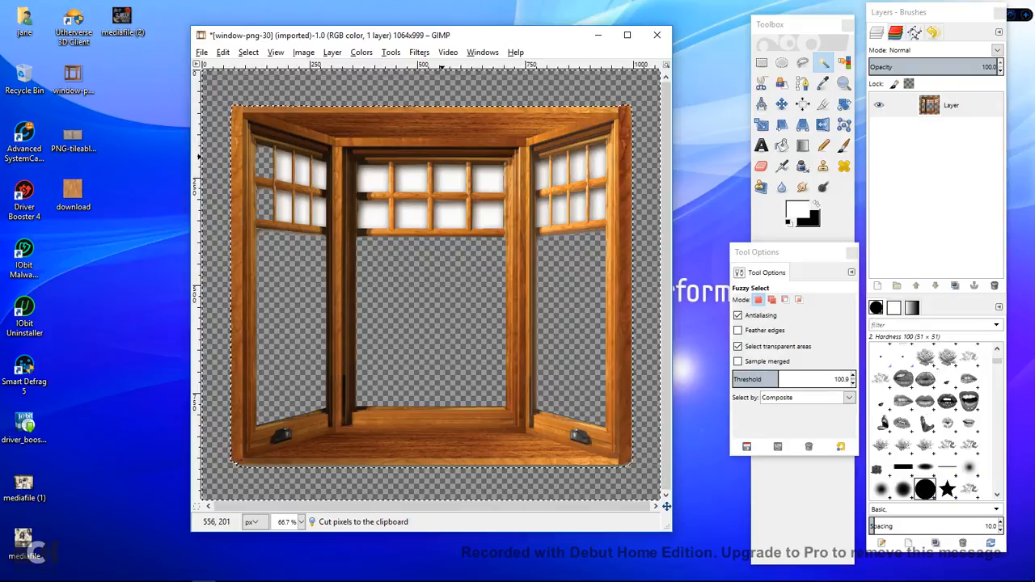
Step: Close the edited image, discarding its changes, and reopen window-png-30 from the desktop
click(657, 35)
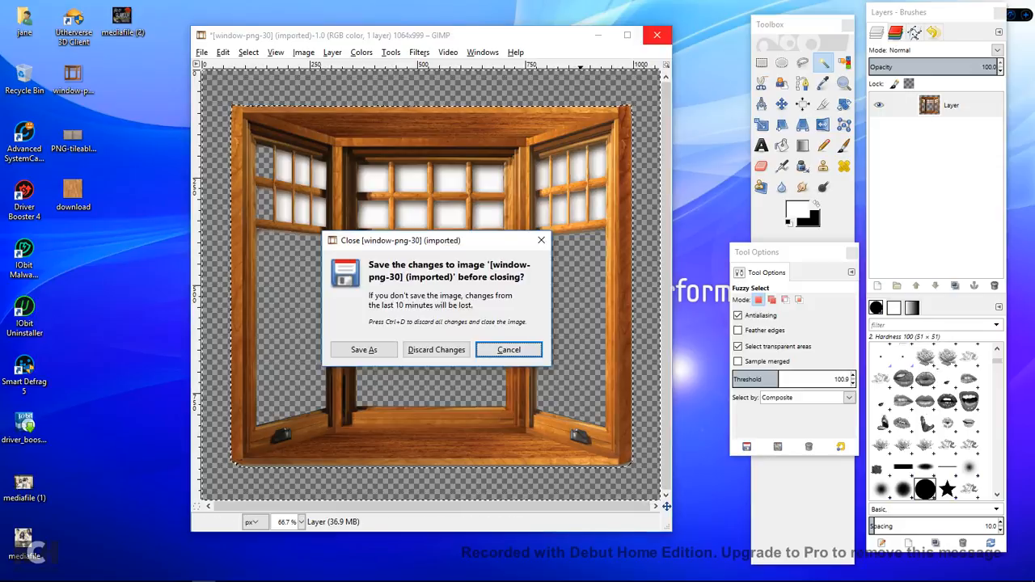
key(ctrl+d)
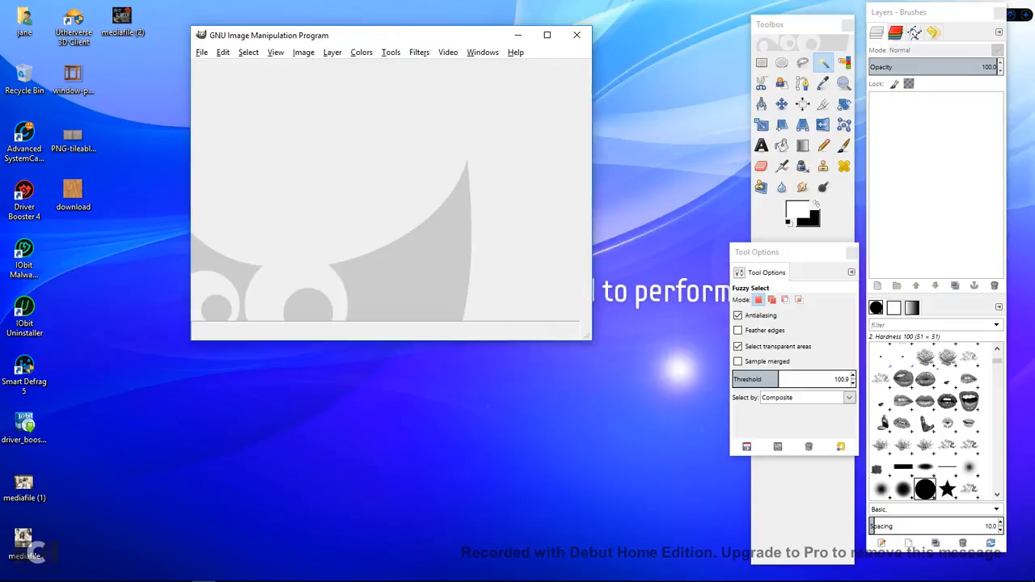
double_click(73, 80)
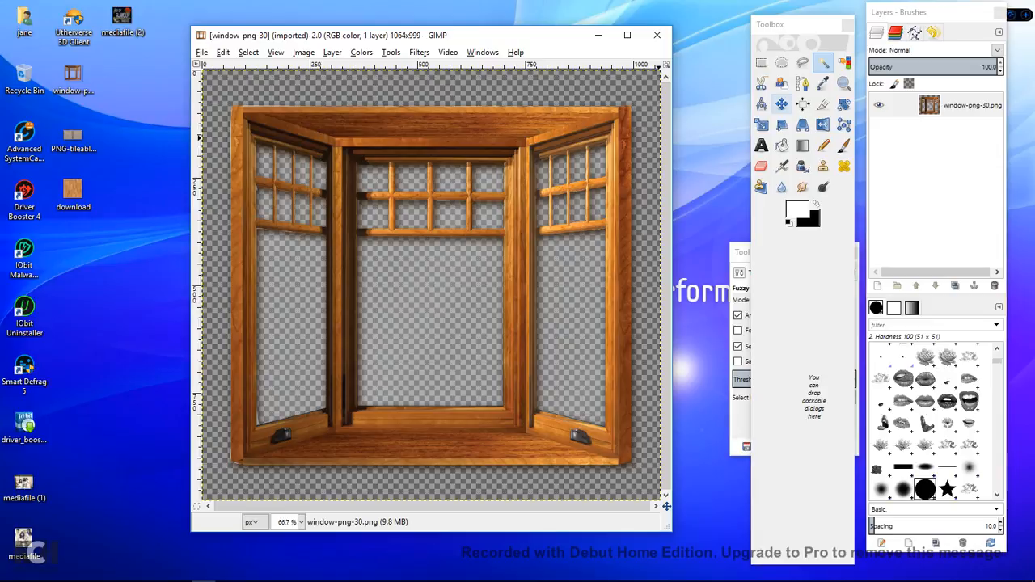
Step: Activate the Move tool, and view the Save Image dialog for saving under another name without saving
click(781, 103)
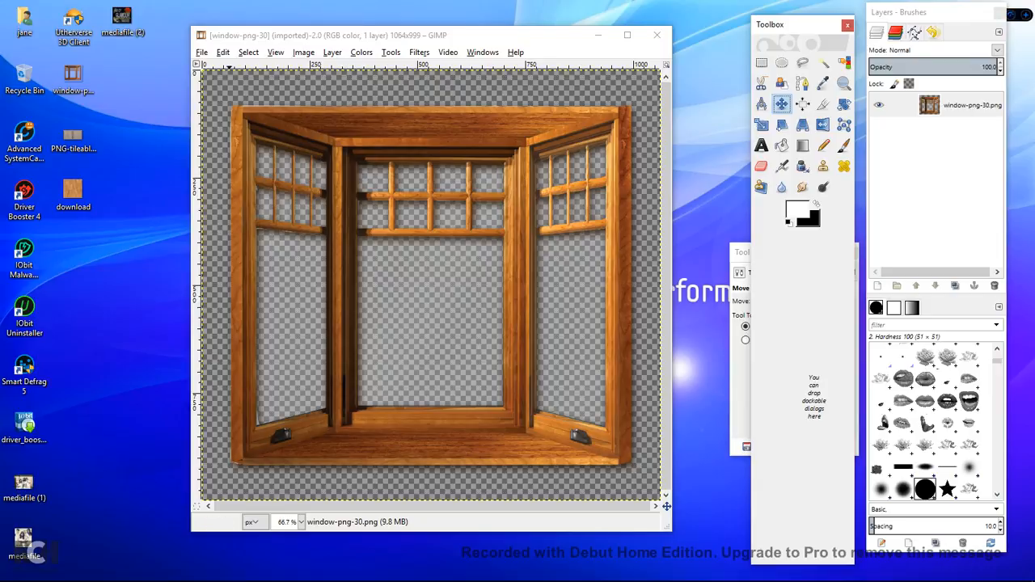
key(alt+f)
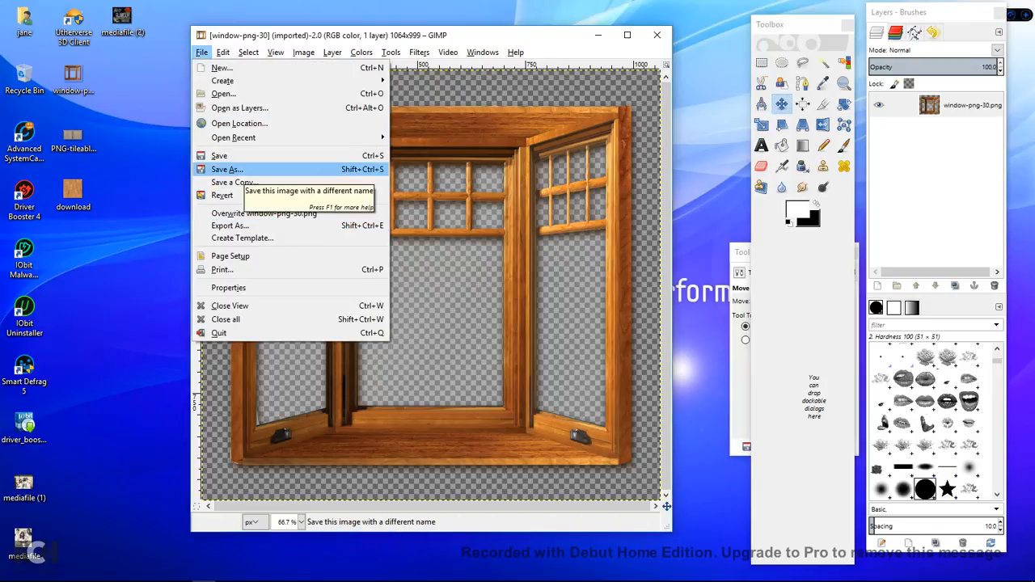
key(Return)
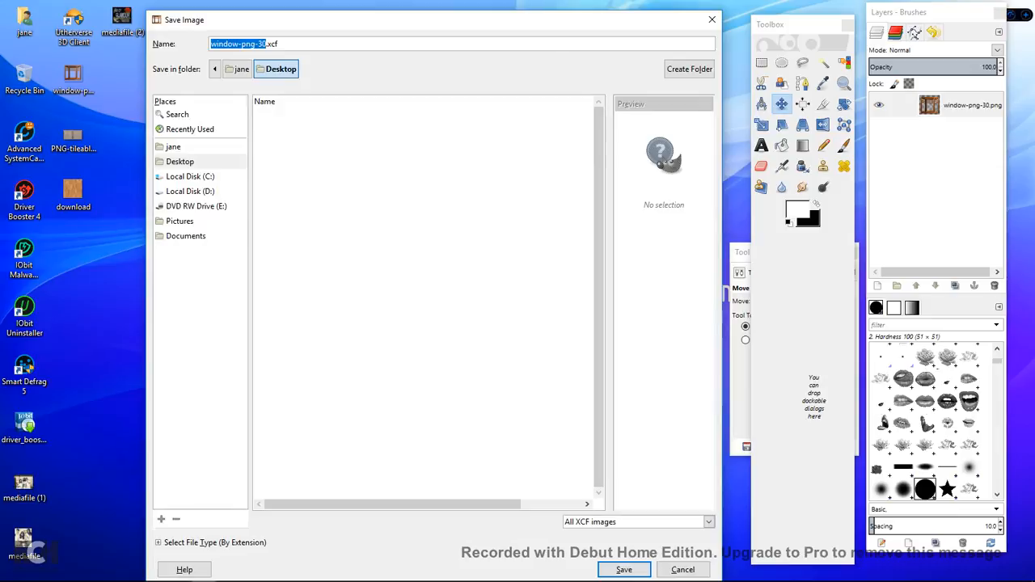
click(683, 570)
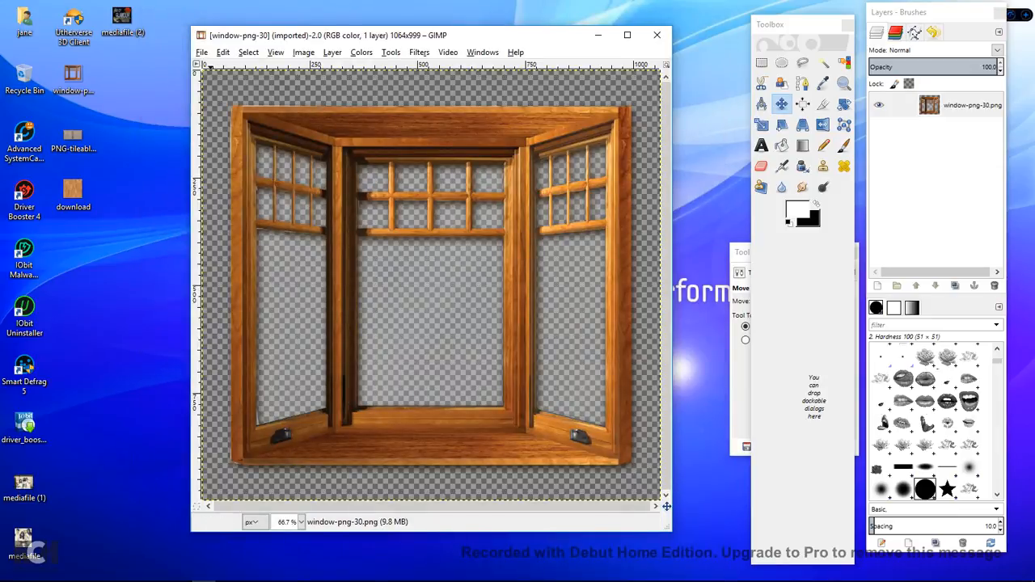
Step: Export the reopened window image to the desktop as a PNG image, replacing the existing window-png-30.png
click(202, 52)
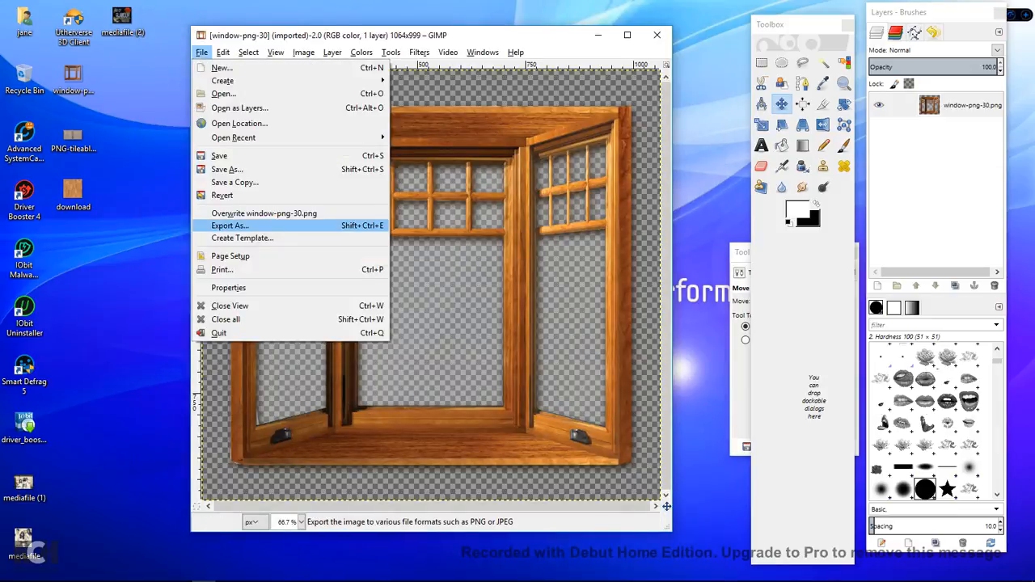
click(230, 226)
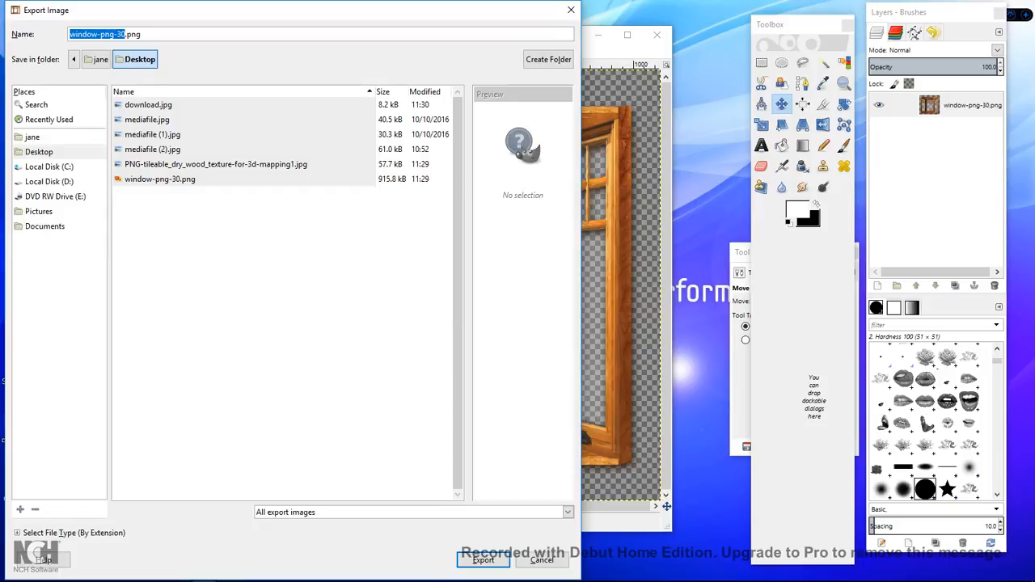
click(18, 533)
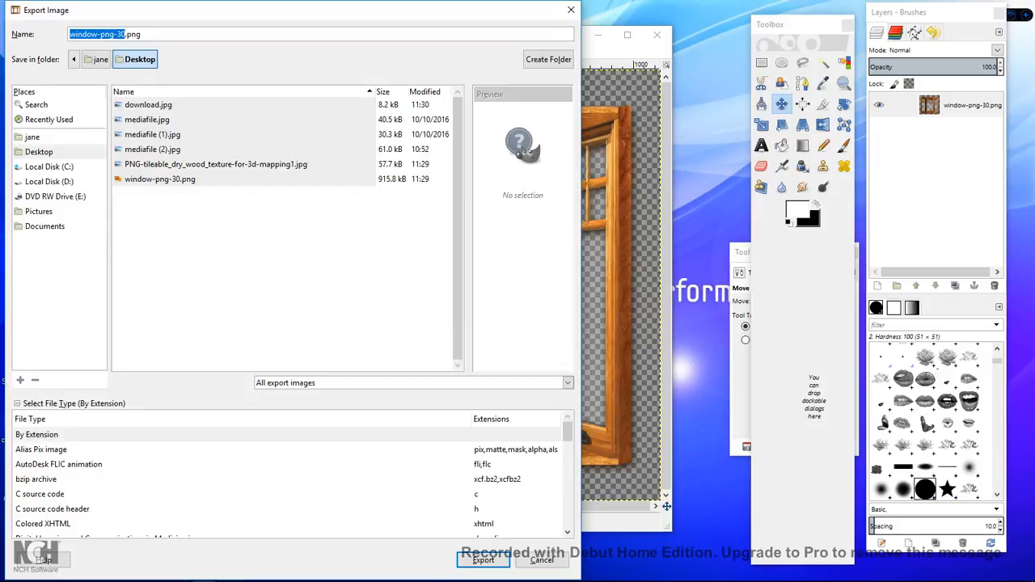
scroll(291, 482, down, 7)
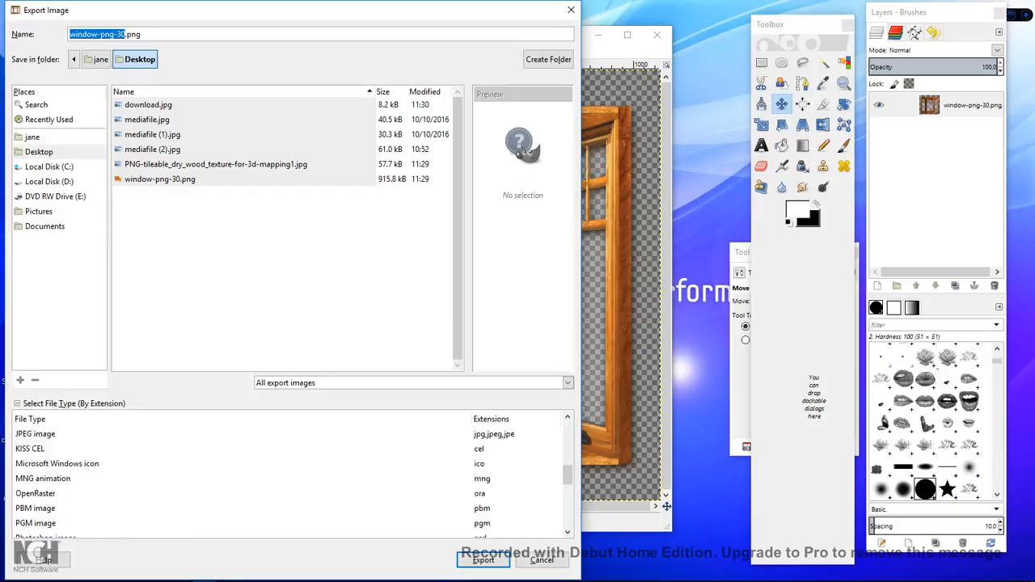
scroll(292, 481, down, 1)
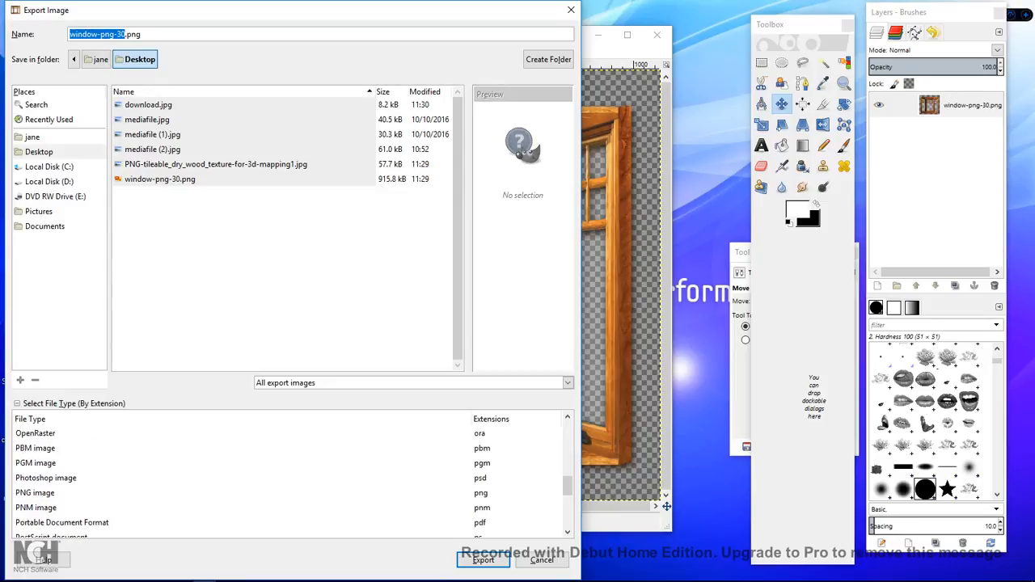
click(243, 492)
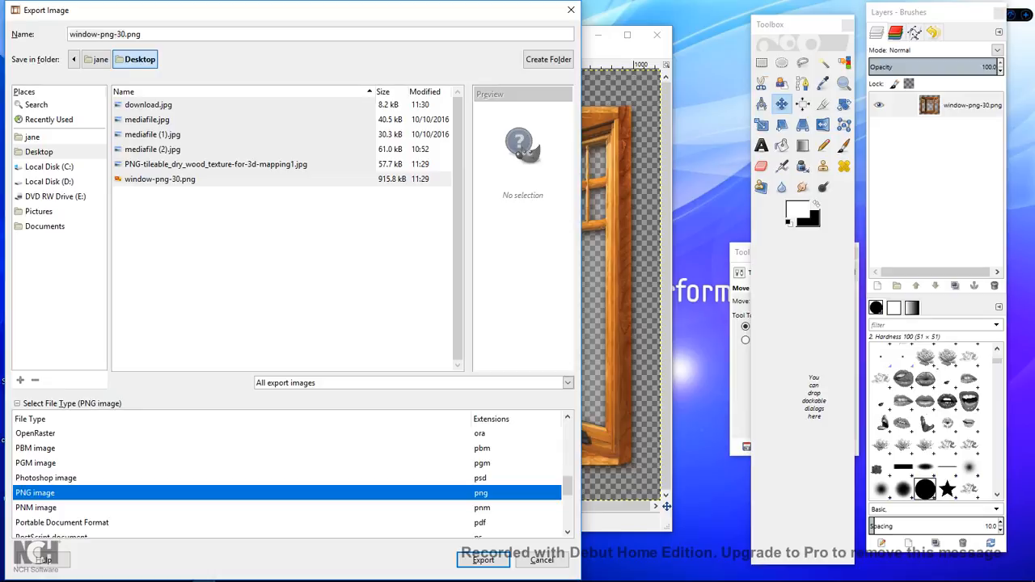
click(484, 559)
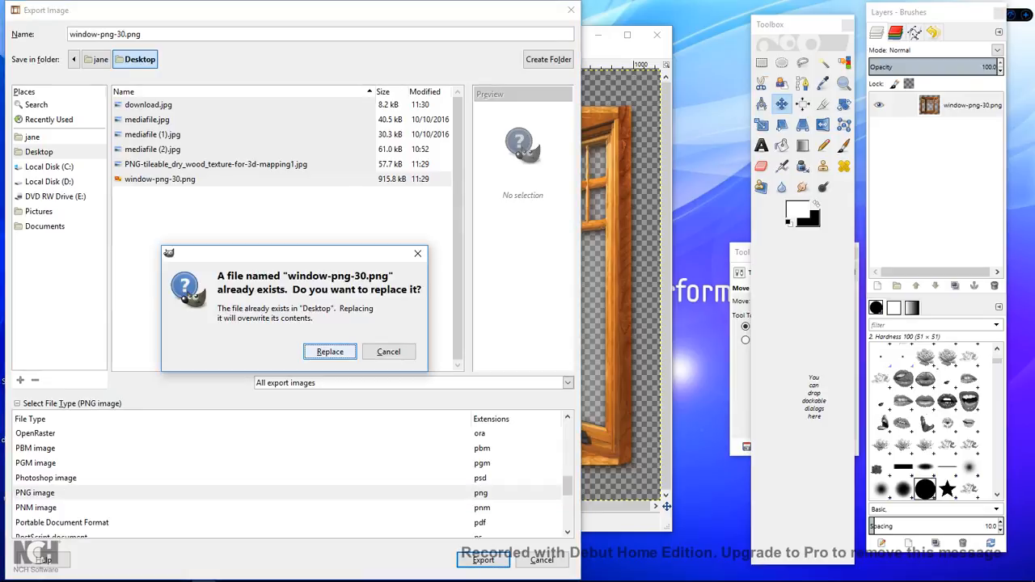
click(330, 351)
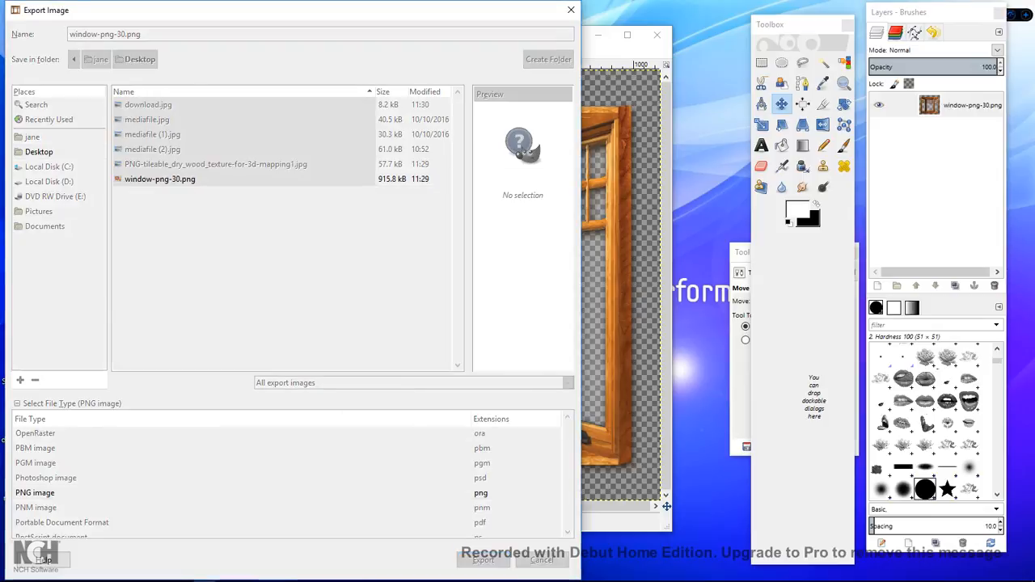
click(522, 407)
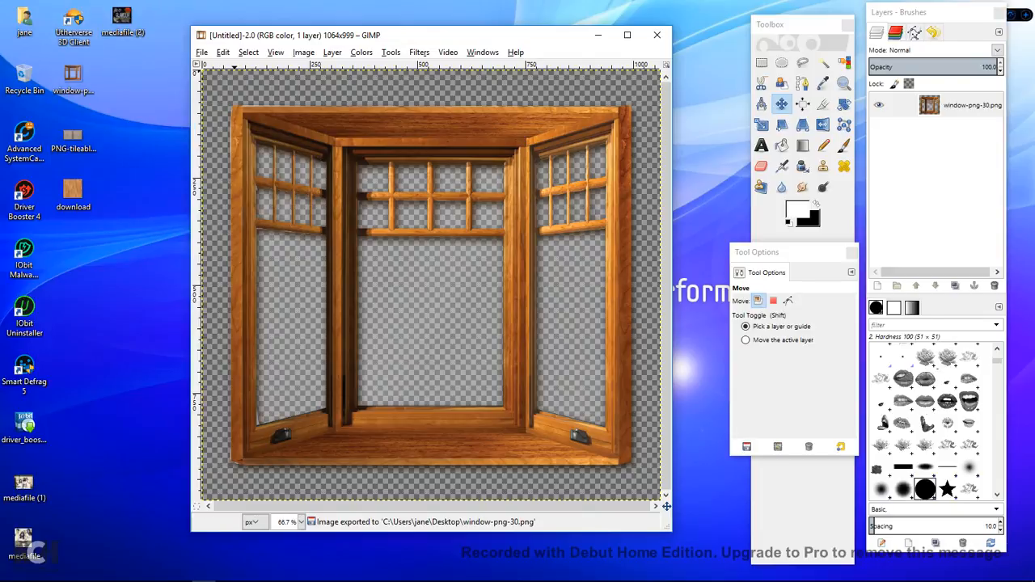
Step: Export the window image to the desktop as the gzip archive window-png-30.xcf.gz, and close the image
click(202, 51)
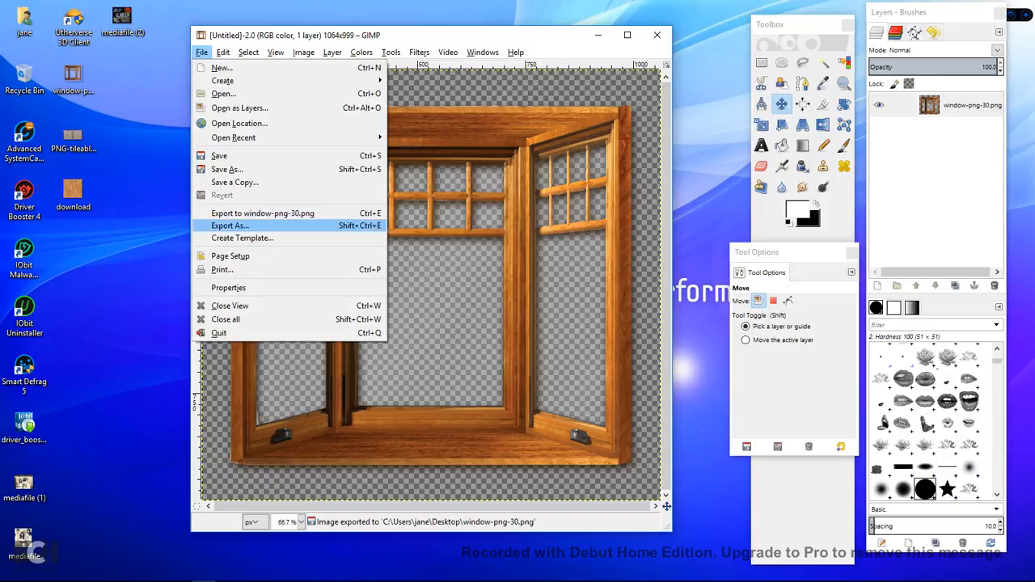
click(234, 225)
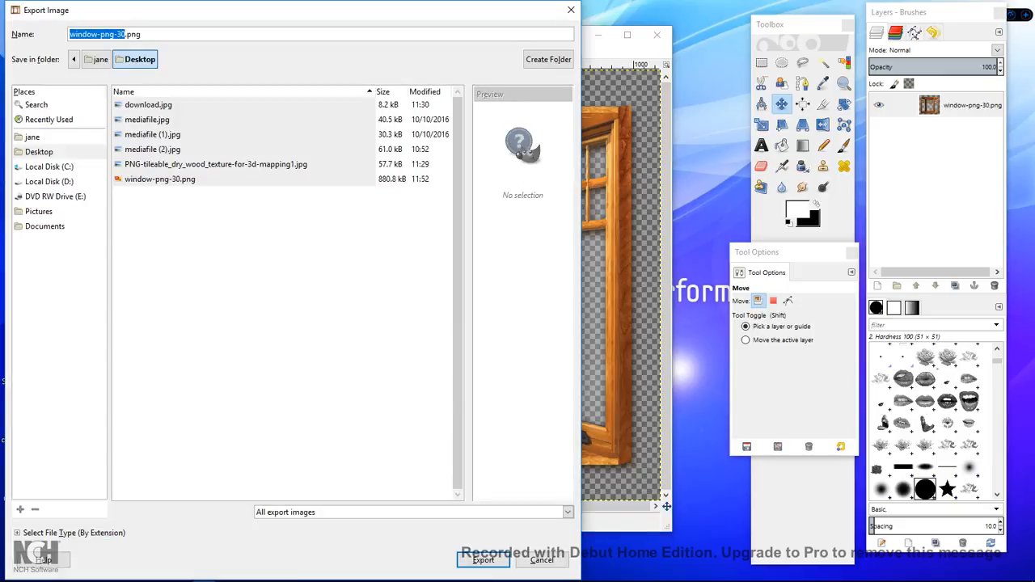
click(17, 532)
scroll(291, 477, down, 4)
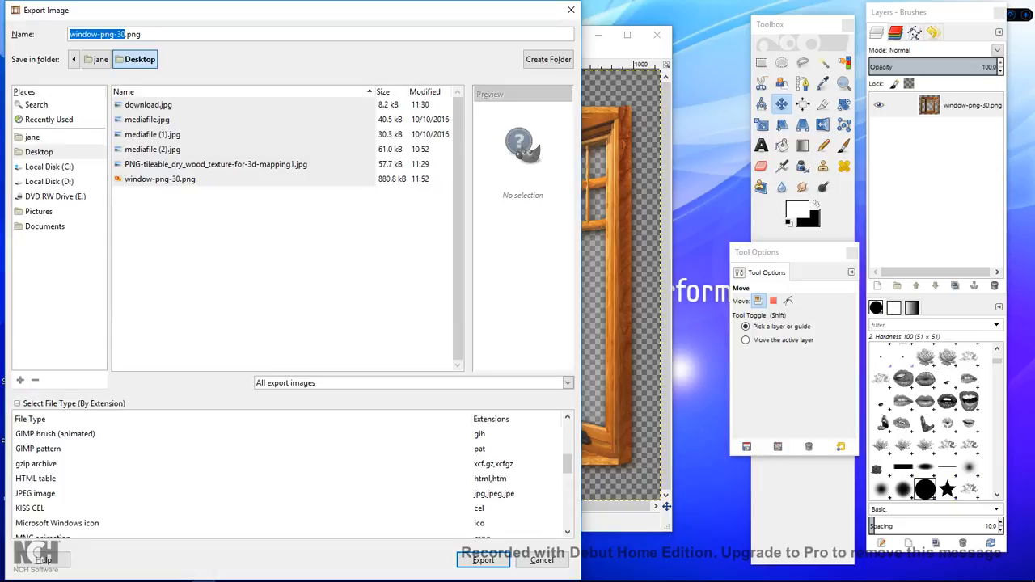
click(36, 463)
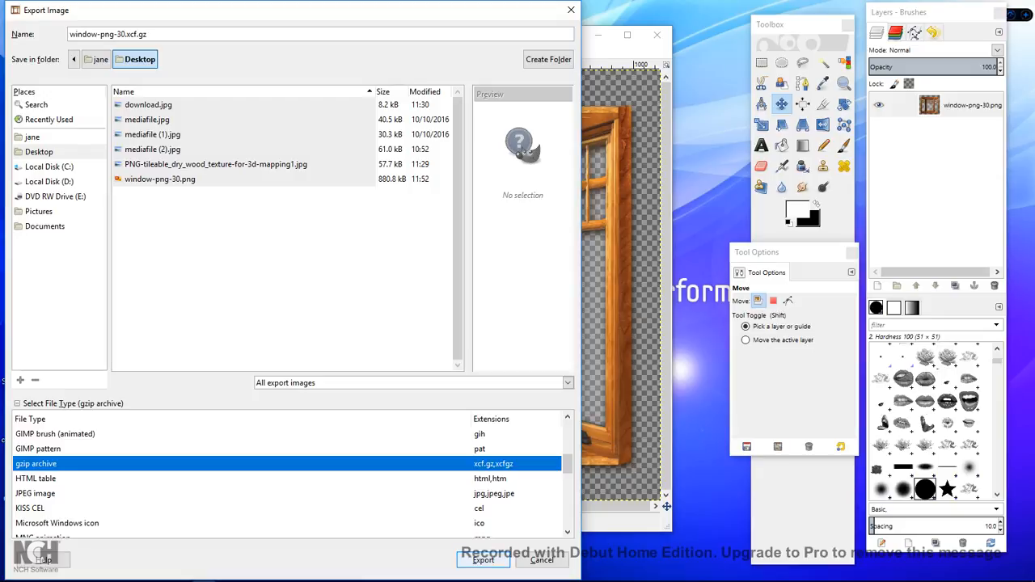
click(483, 560)
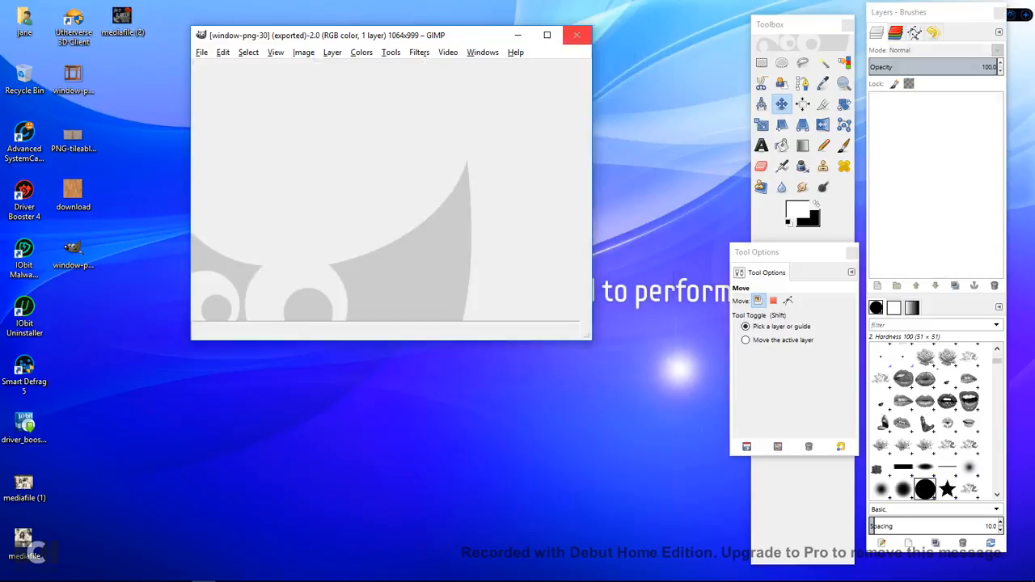
click(657, 35)
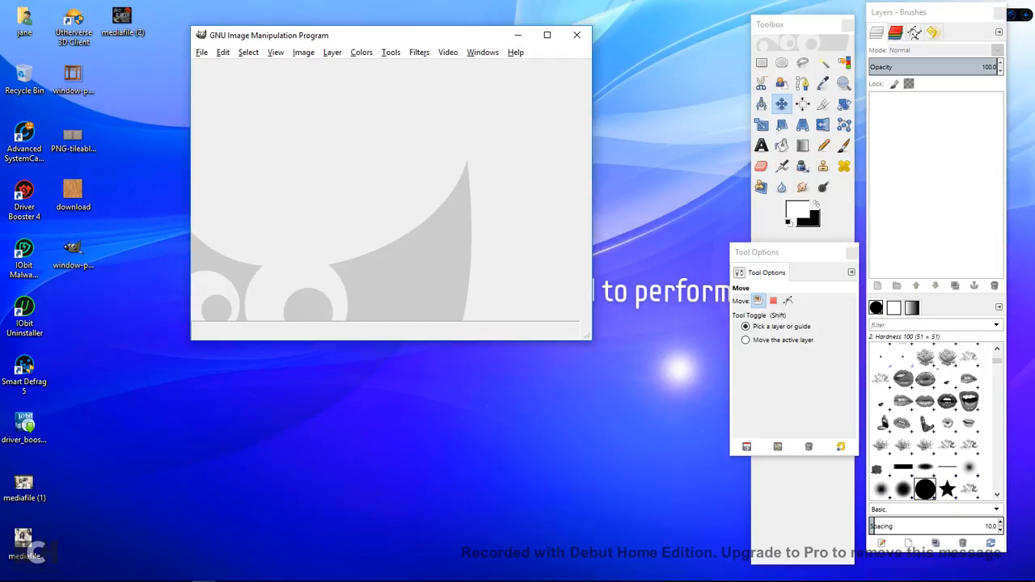
Step: Open the saved window-png-30.xcf.gz image and the download.jpg wood texture from the desktop, and minimize the texture's image window
double_click(72, 254)
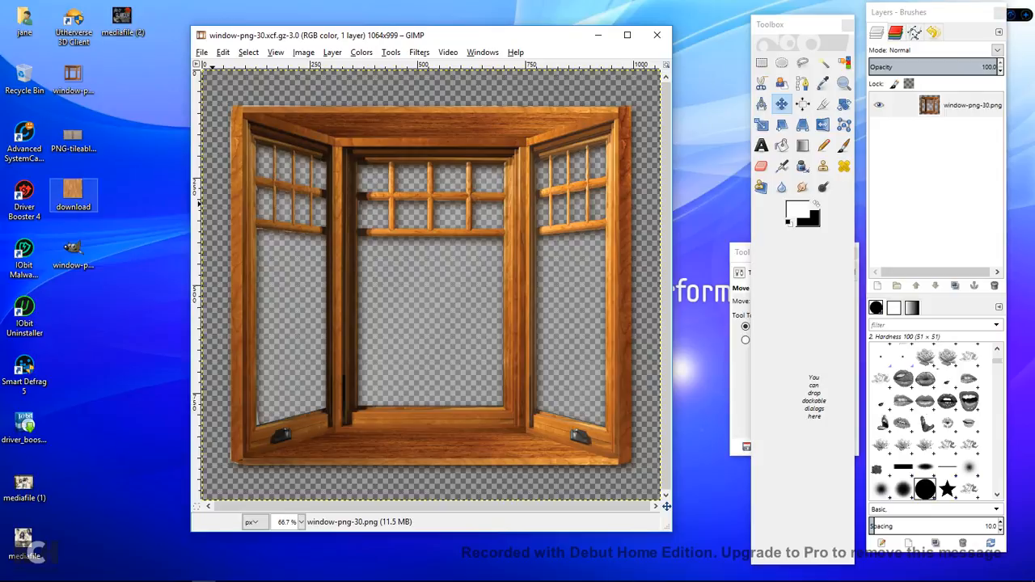
click(72, 191)
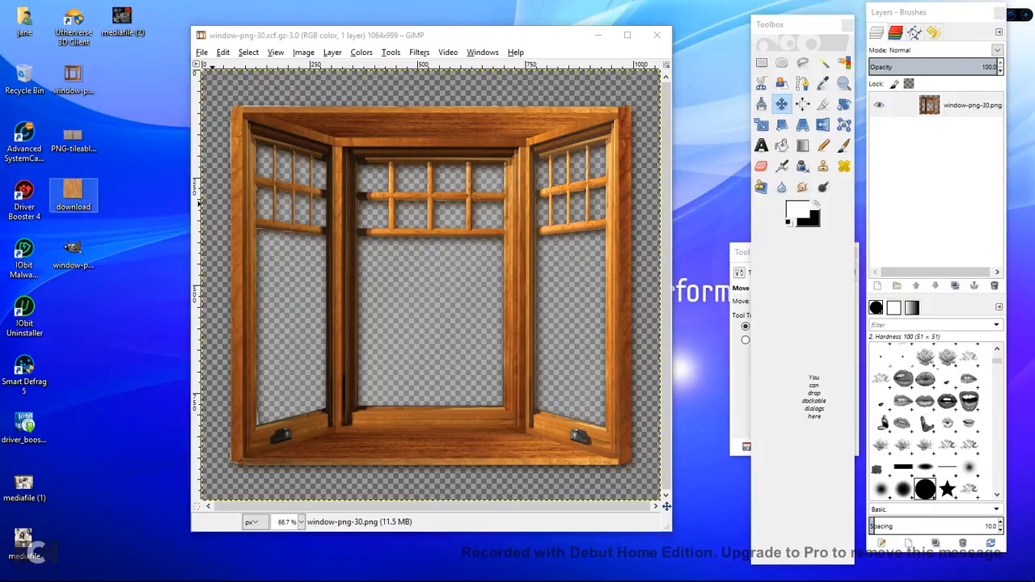
right_click(78, 193)
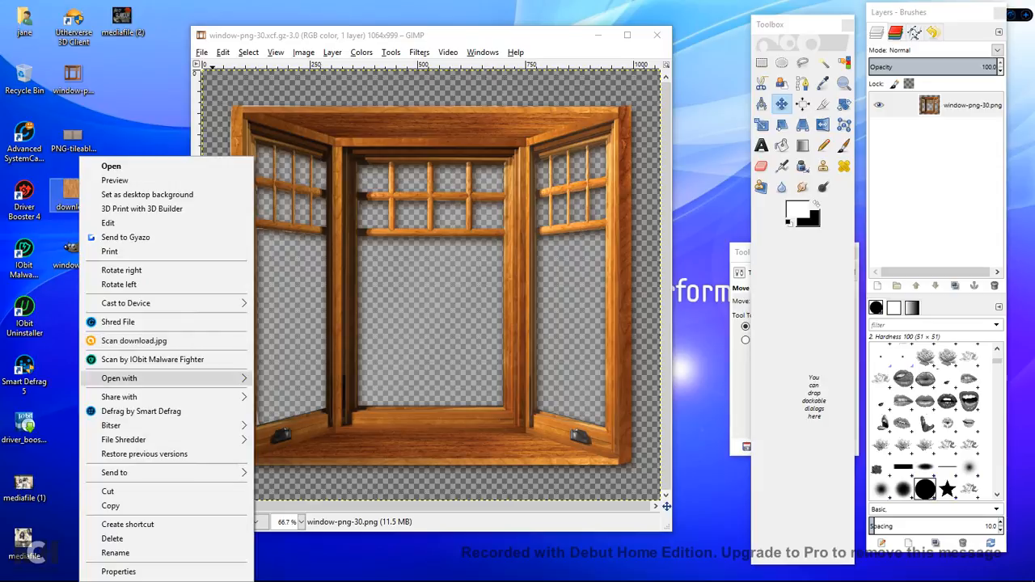
mouse_move(162, 378)
click(332, 380)
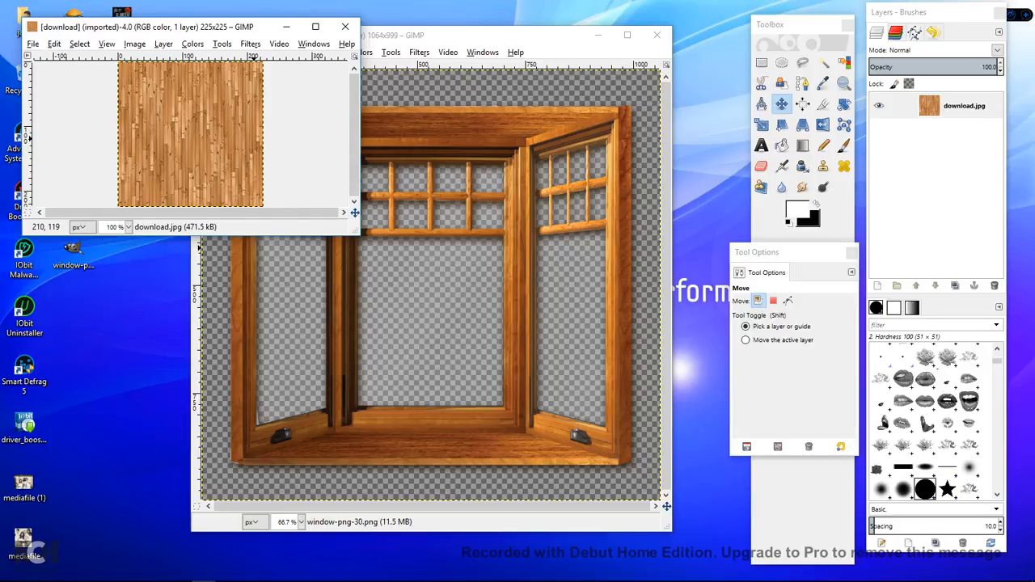
click(285, 27)
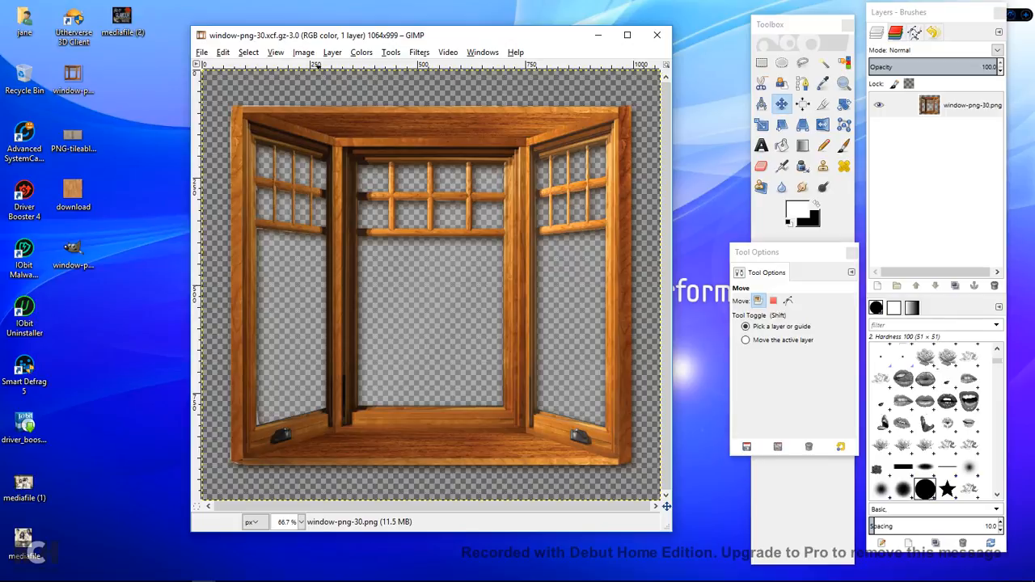
Step: Scale the window image to 512 × 512 pixels, with the width and height unlinked
click(303, 52)
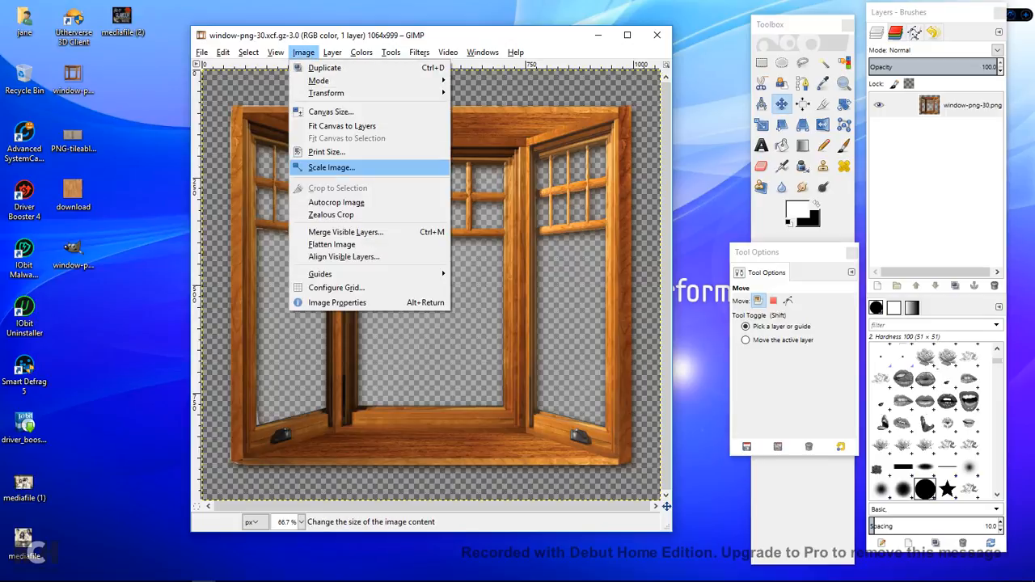
click(331, 167)
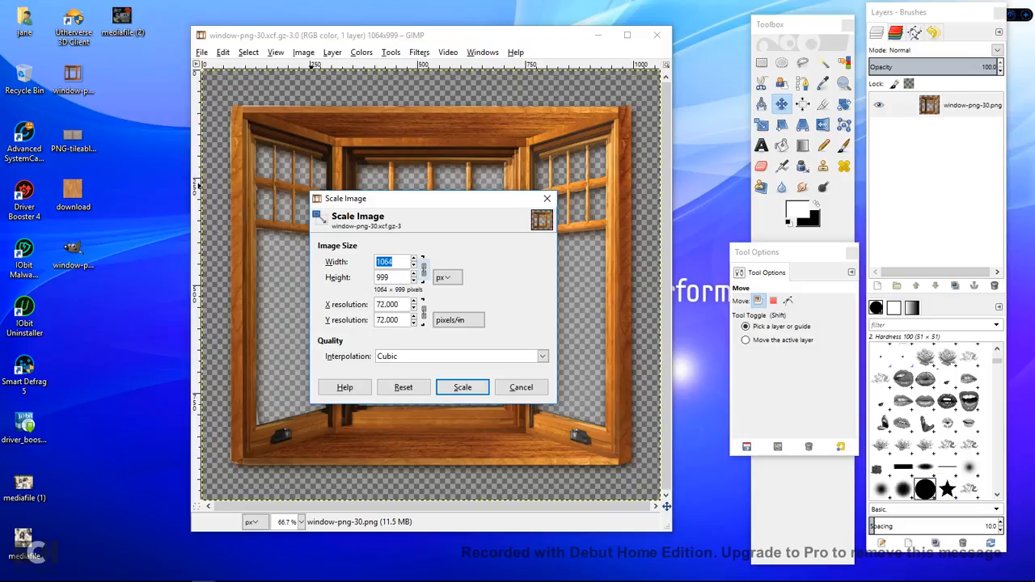
click(423, 268)
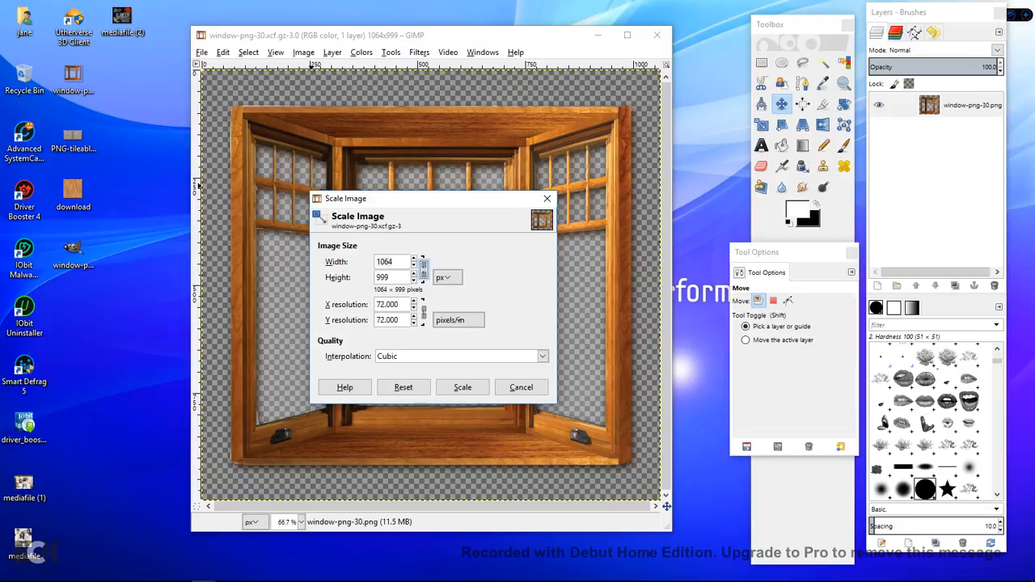
click(392, 262)
double_click(392, 262)
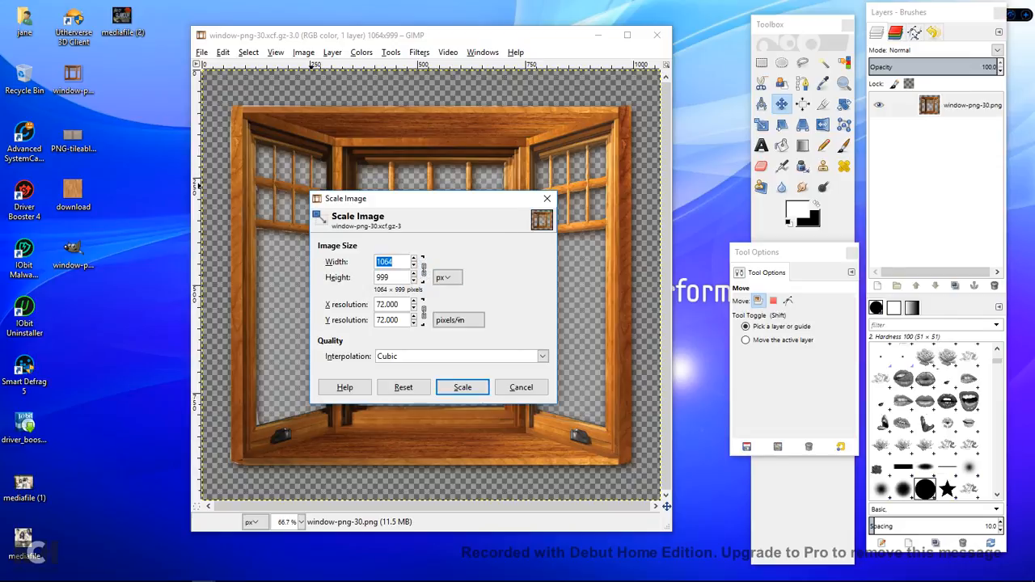
text(512)
key(Tab)
key(Tab)
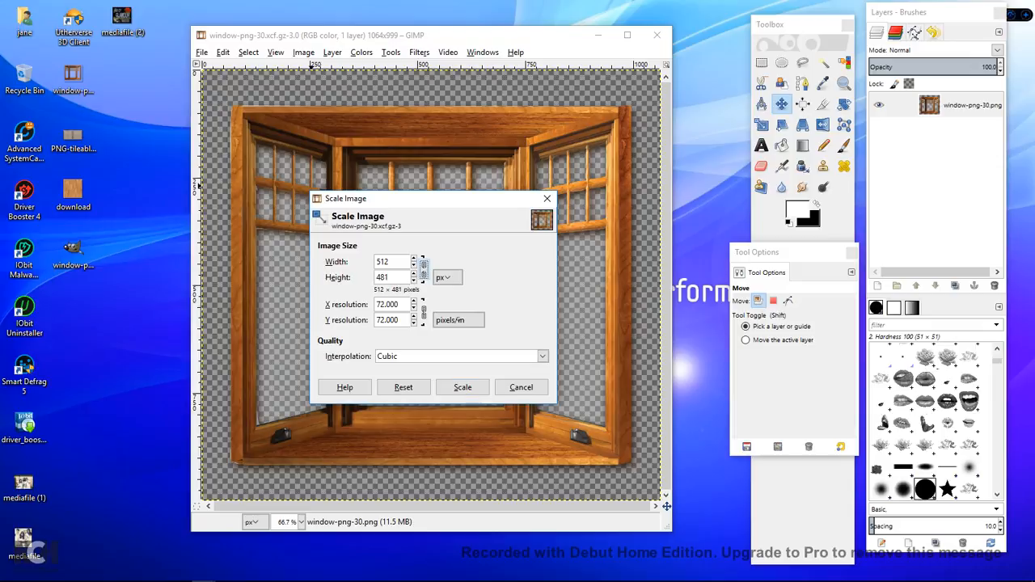
key(shift+Tab)
text(512)
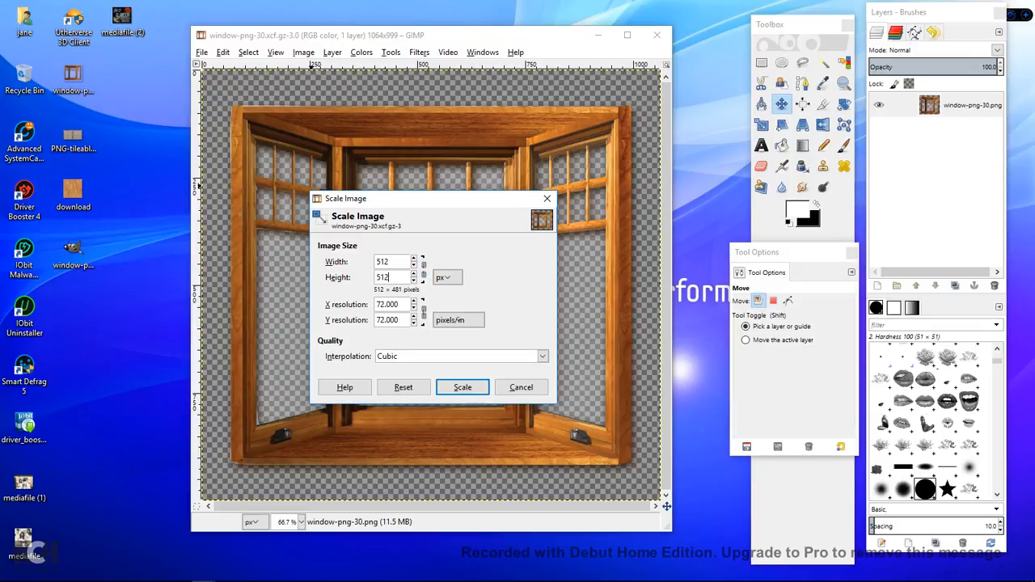
key(Return)
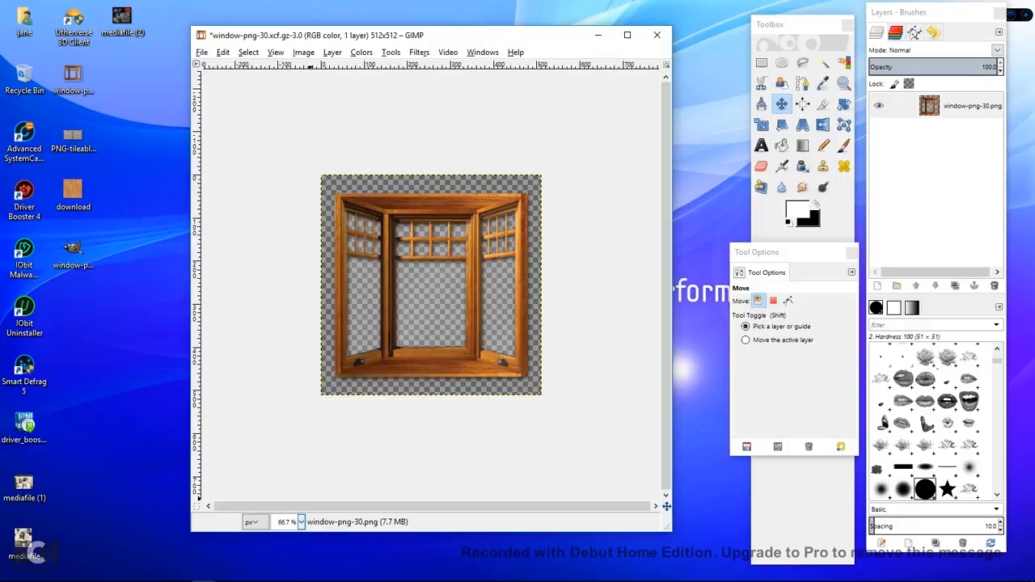
Step: View the scaled window image at 100 %, at 200 %, and again at 100 % zoom
click(301, 522)
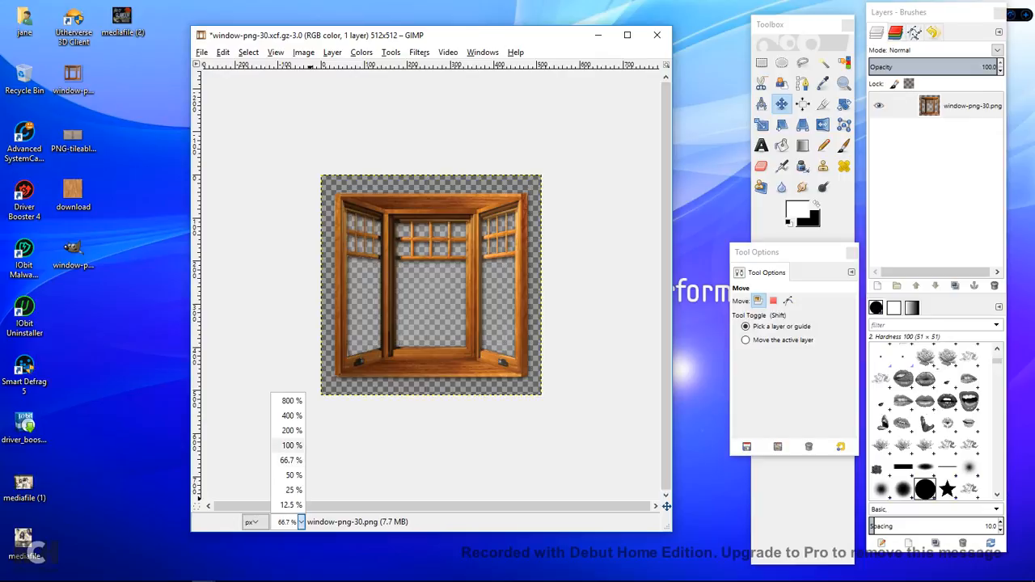
click(288, 454)
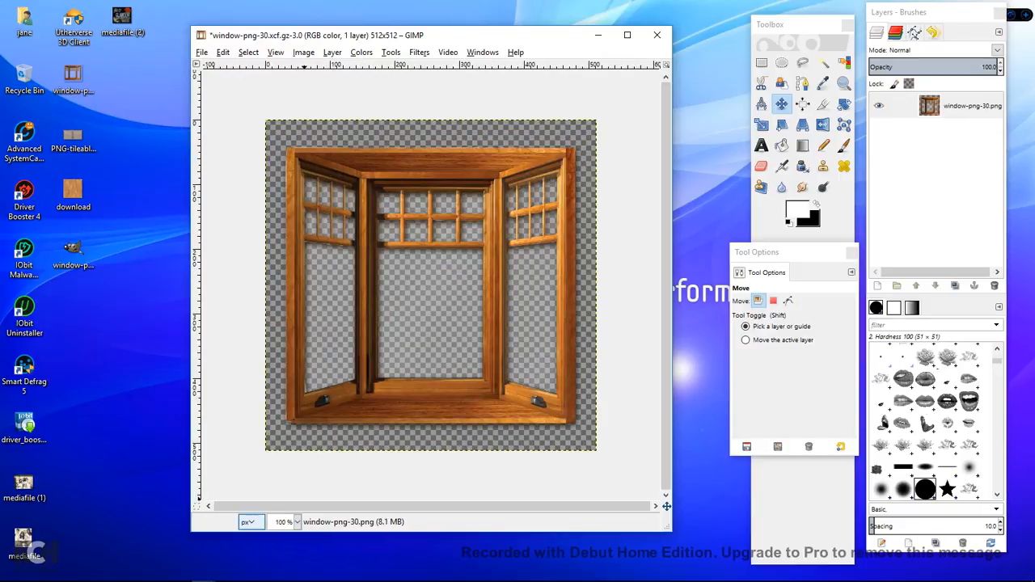
click(297, 522)
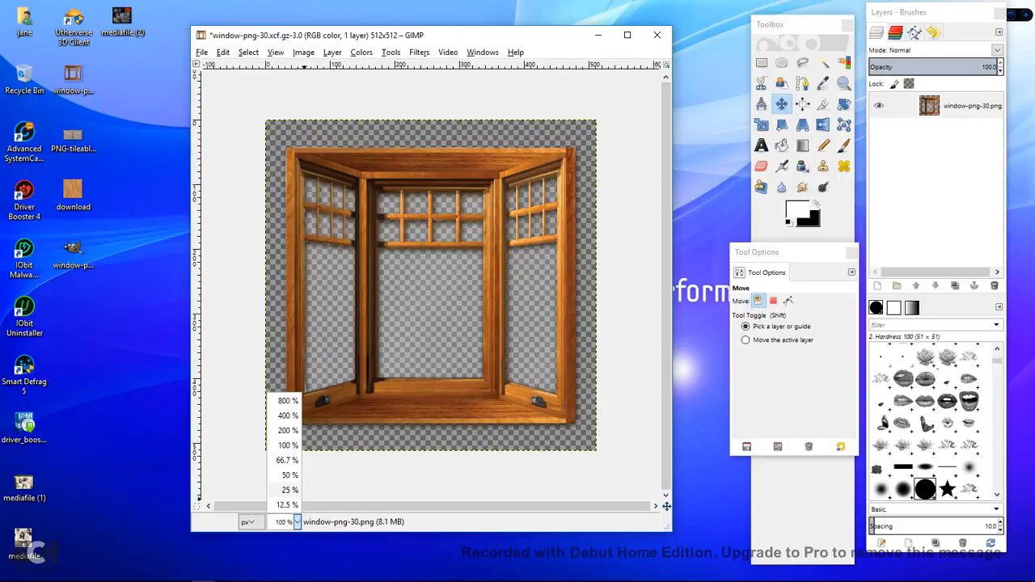
click(288, 430)
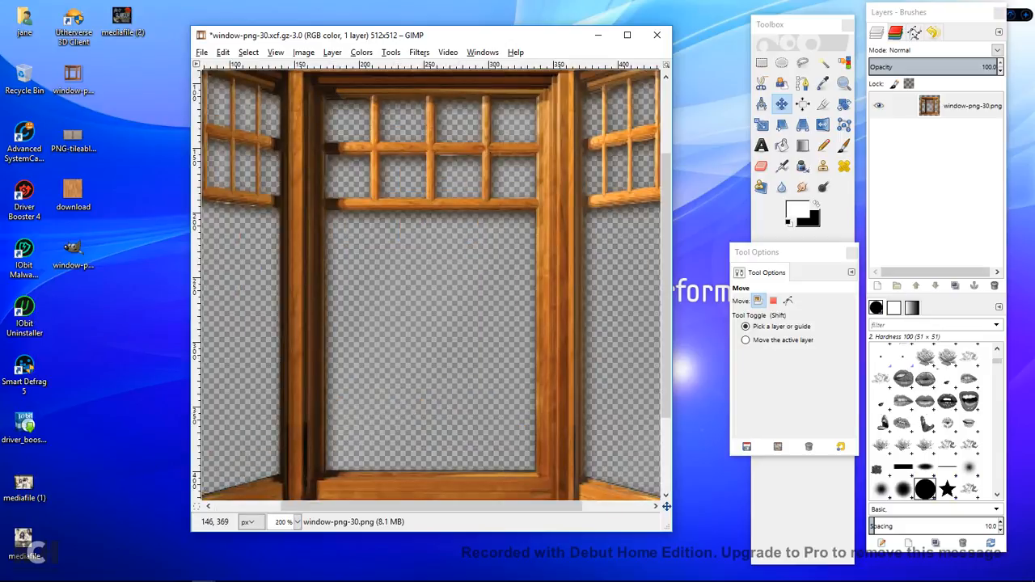
click(297, 521)
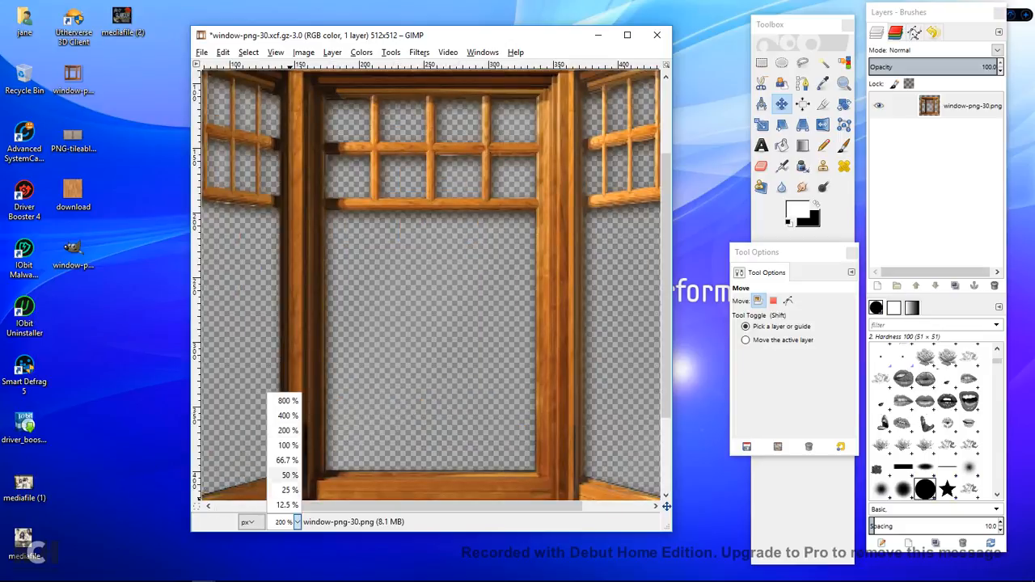
click(288, 448)
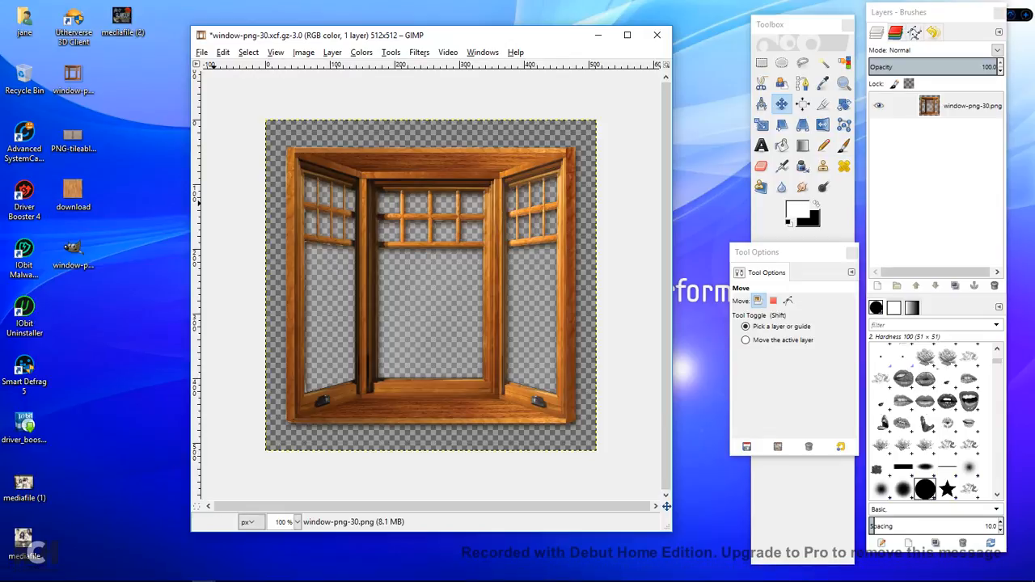
Step: Bring back the download.jpg wood texture and scale it to 512 × 512 pixels
mouse_move(203, 572)
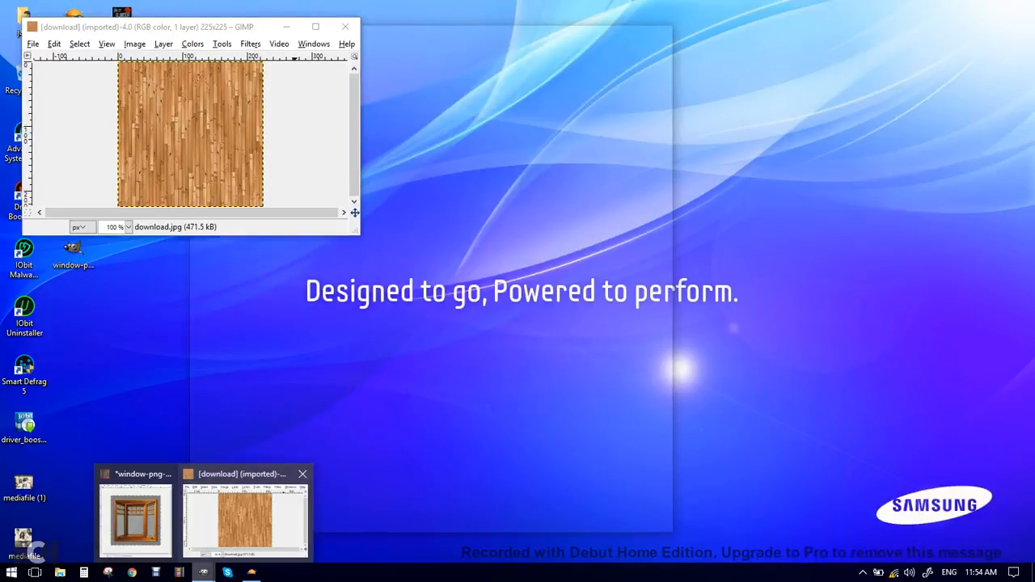
click(245, 518)
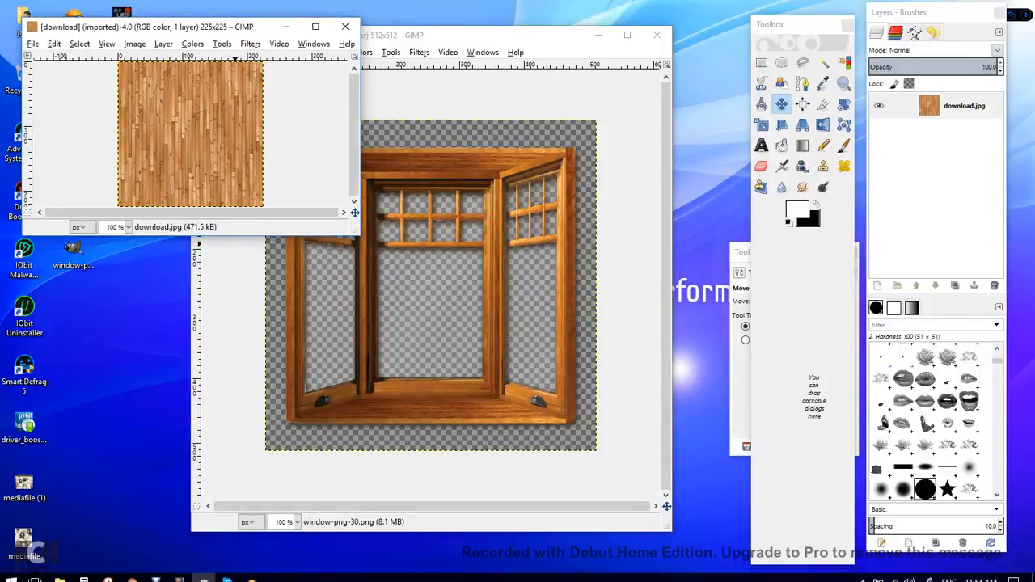
click(134, 43)
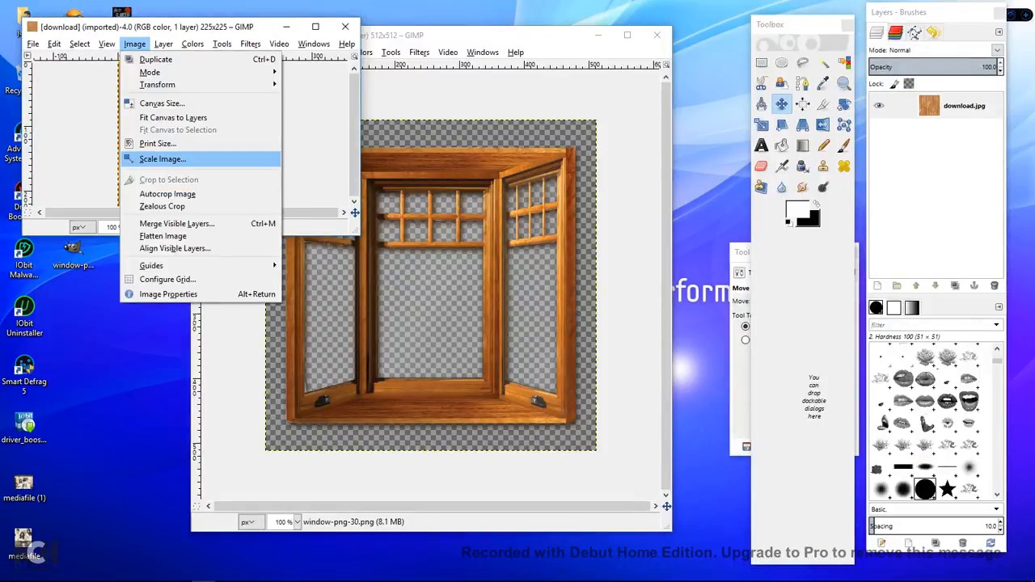
click(154, 158)
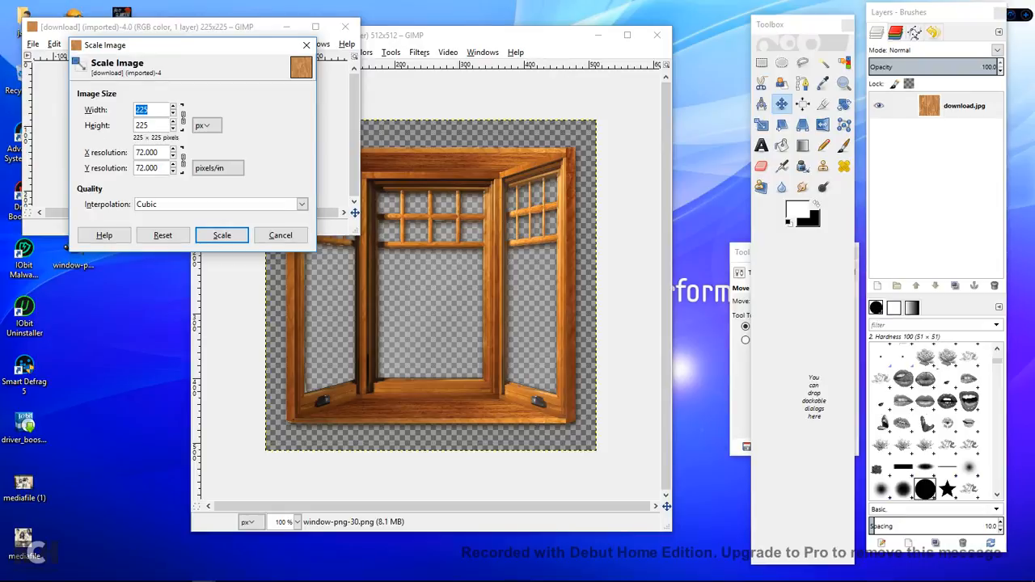
text(512)
key(Tab)
text(512)
click(219, 235)
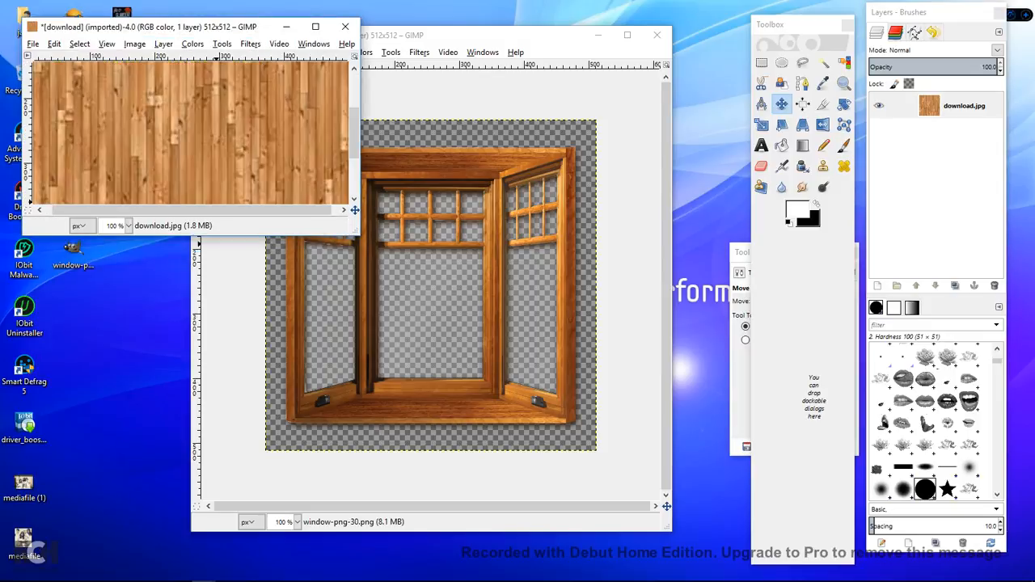
Step: Enlarge the wood texture's image window and apply the Sharpen filter to the texture with a sharpness of 74
drag(210, 234, 209, 402)
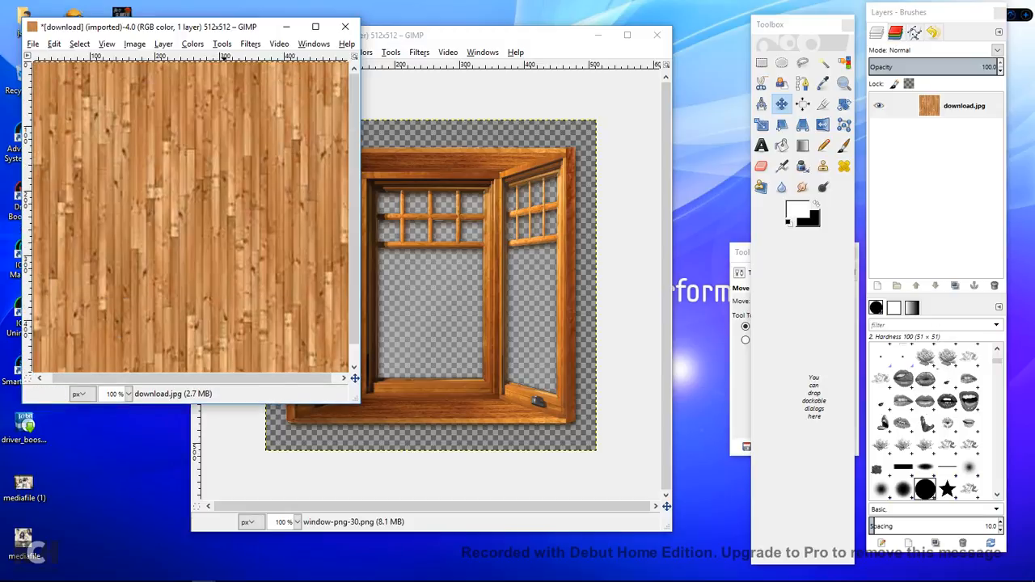
click(250, 44)
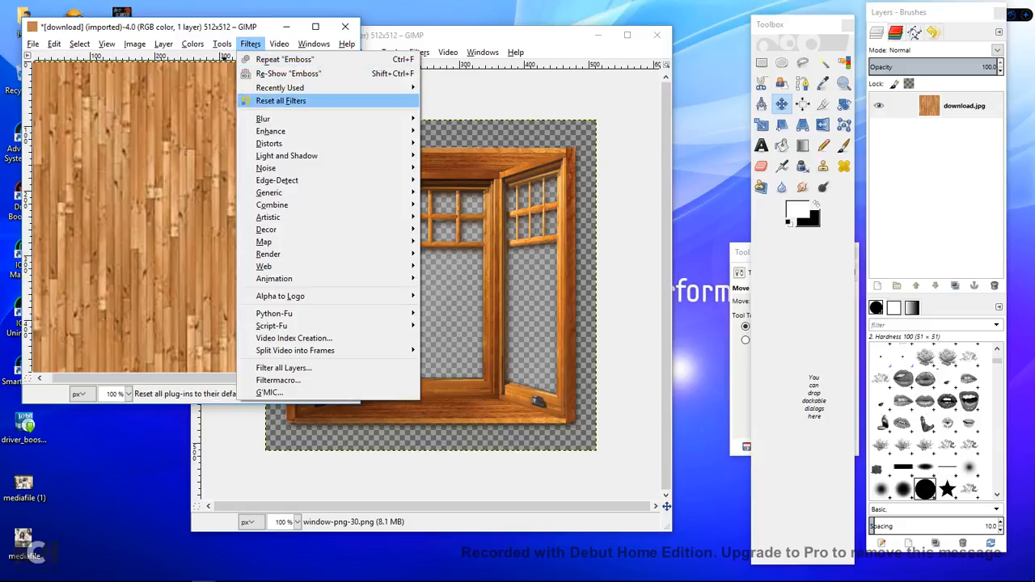
mouse_move(276, 131)
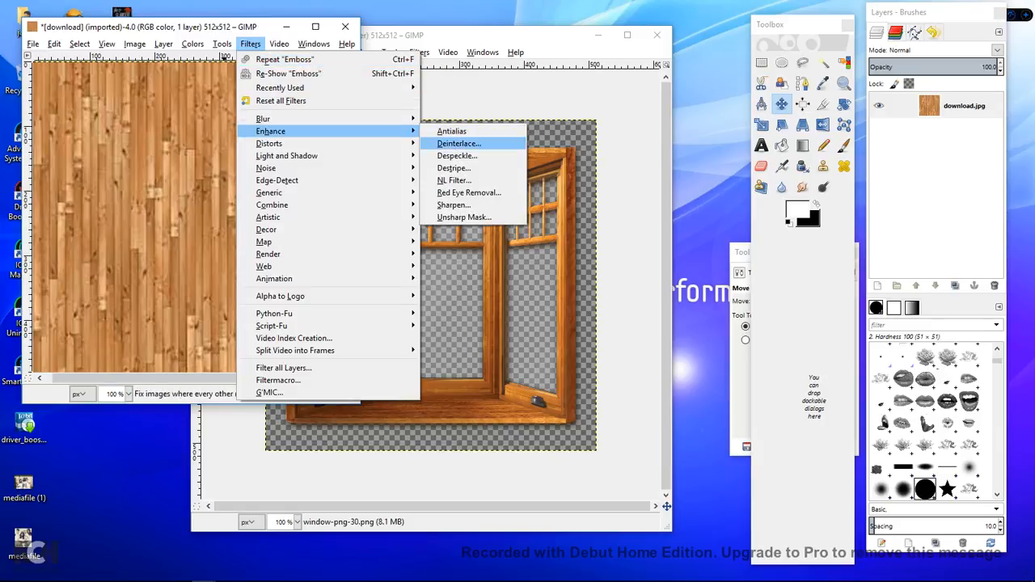
click(453, 205)
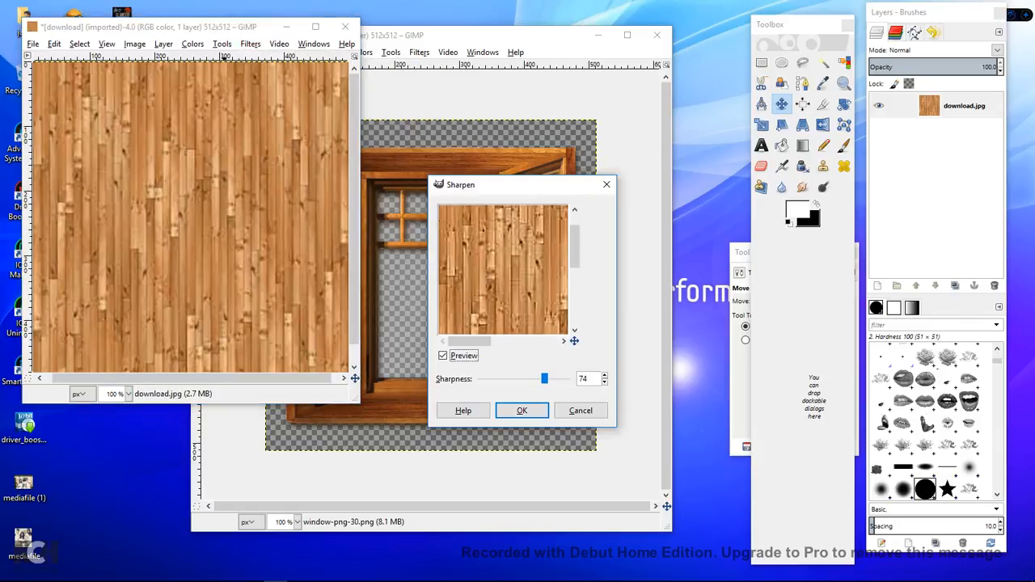
click(522, 410)
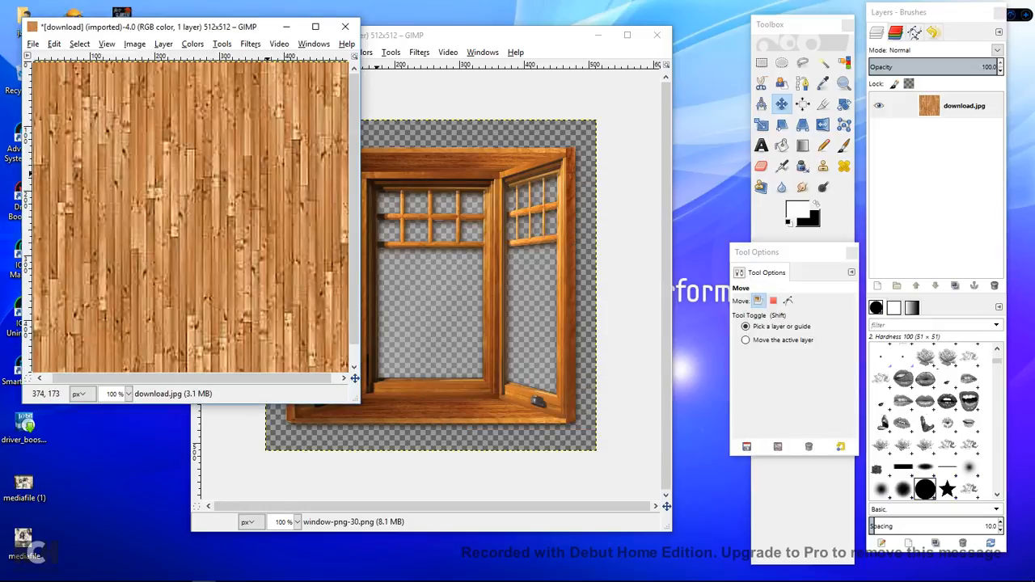
Step: Switch to the window image, duplicate its layer, and delete the duplicate
click(455, 97)
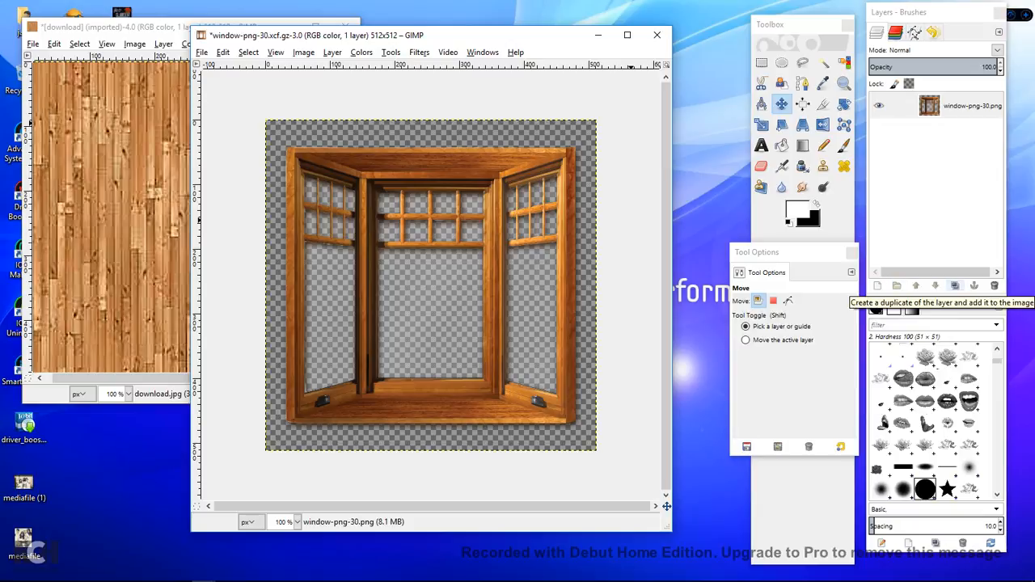
click(955, 285)
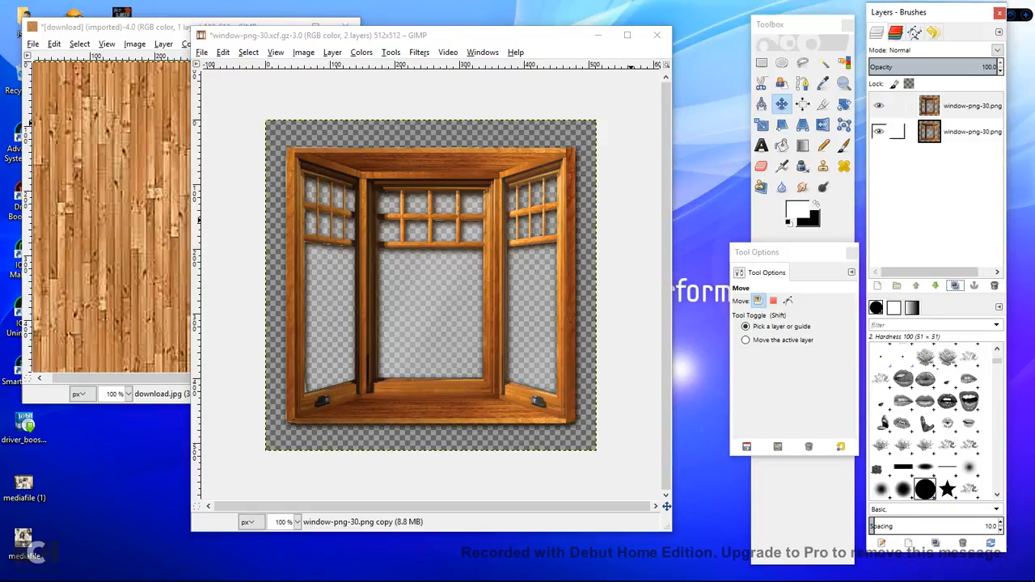
right_click(943, 101)
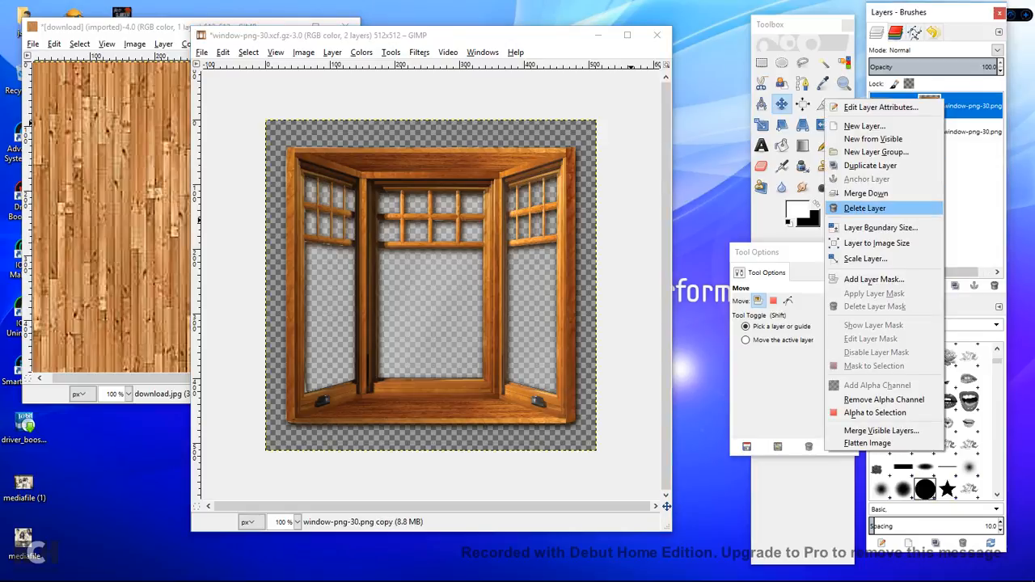
click(865, 208)
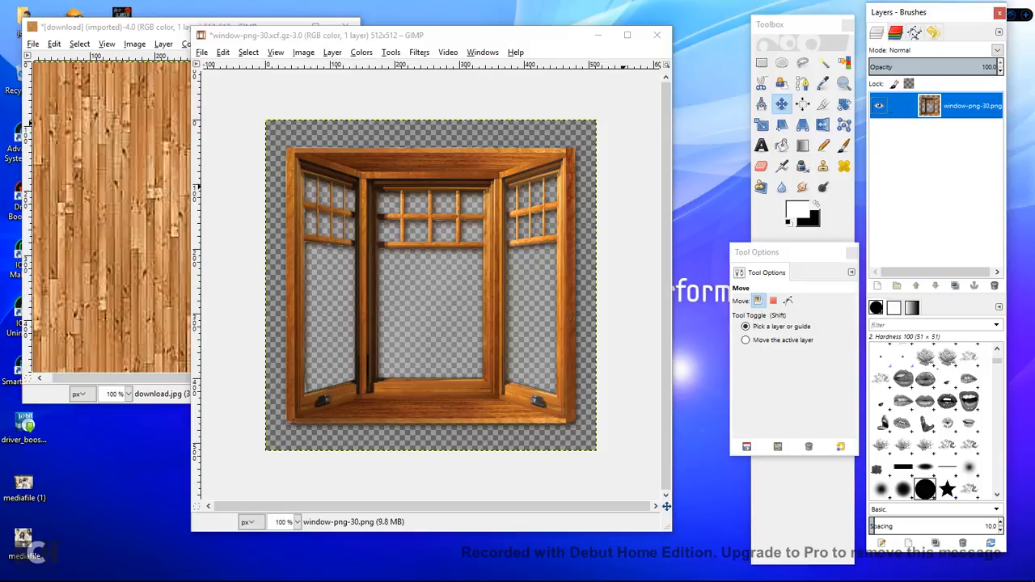
Step: Add a new 512 × 512 pixel layer with transparency fill to the window image and select it
click(878, 285)
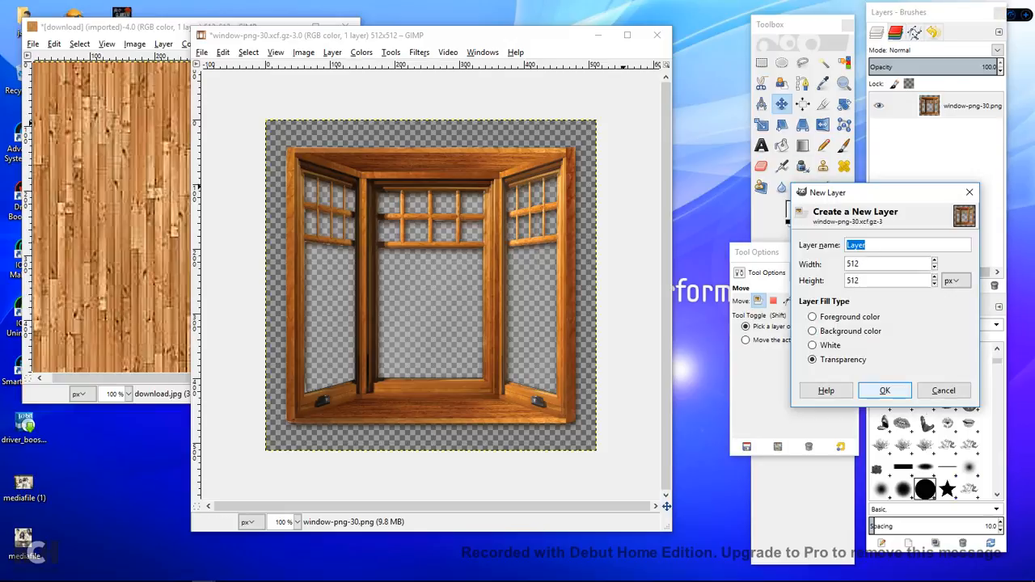
click(886, 391)
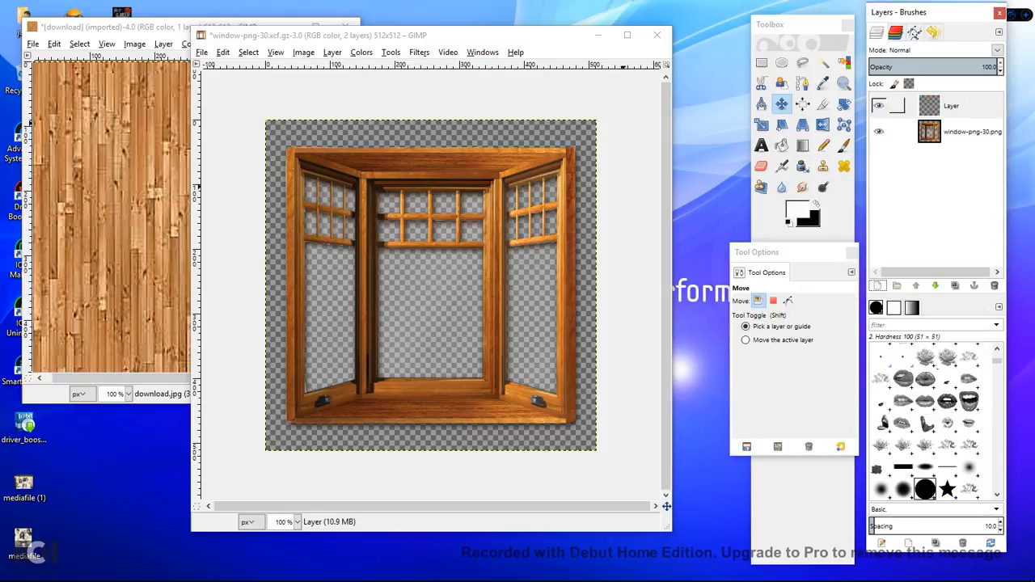
click(884, 106)
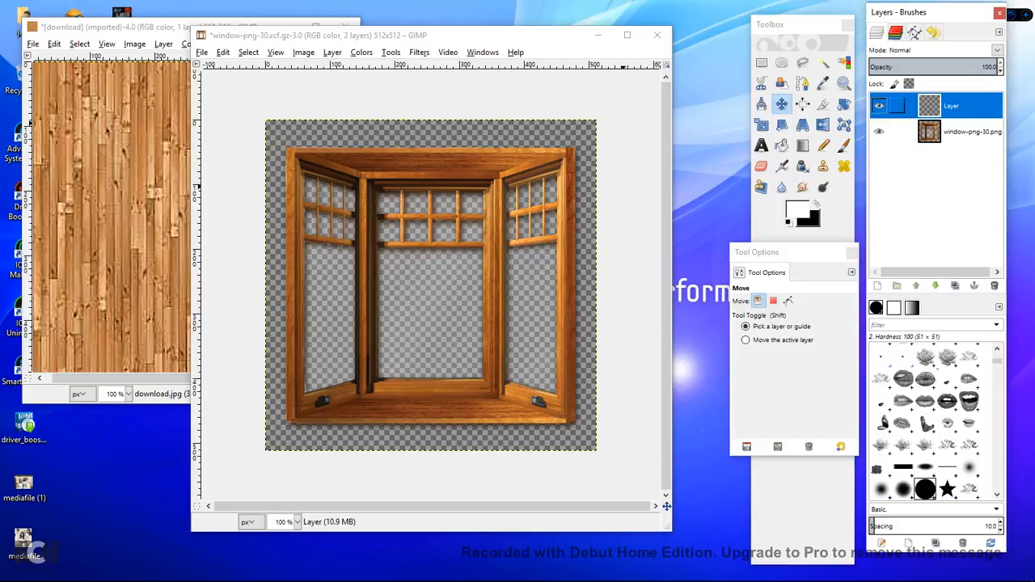
Step: Copy the whole download.jpg wood texture and paste it into the window image
click(81, 154)
right_click(80, 149)
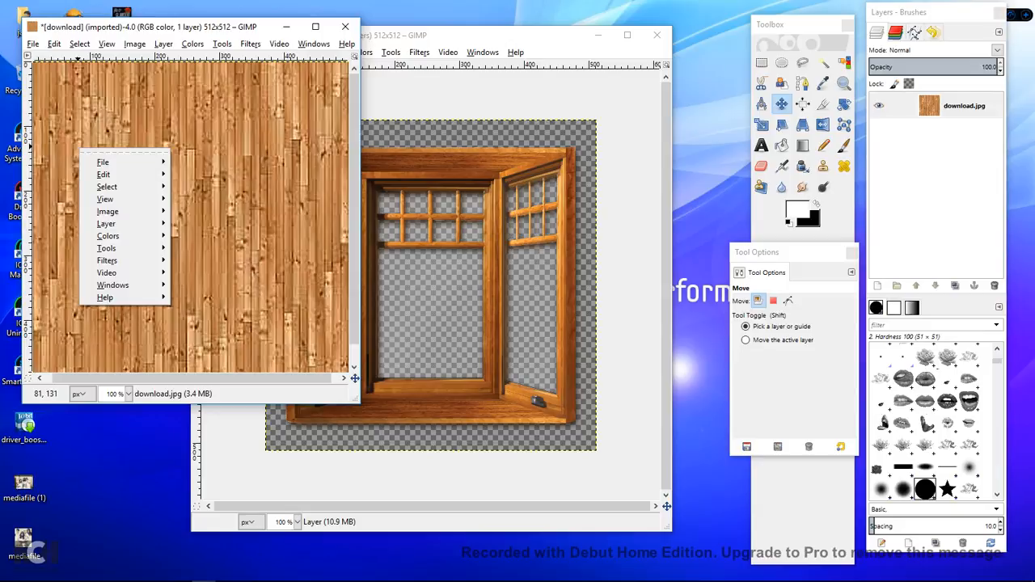
mouse_move(114, 174)
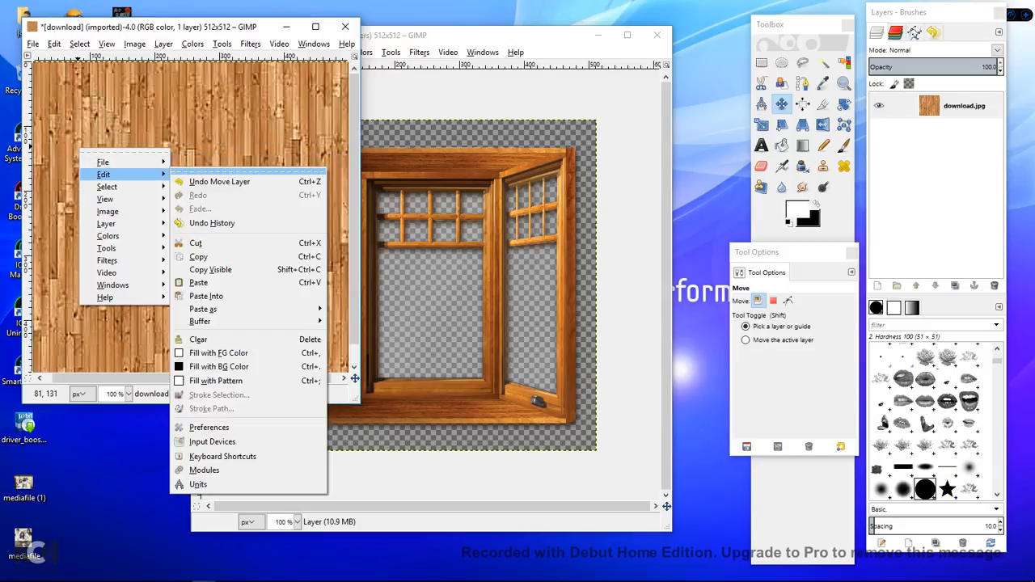
click(203, 256)
click(198, 85)
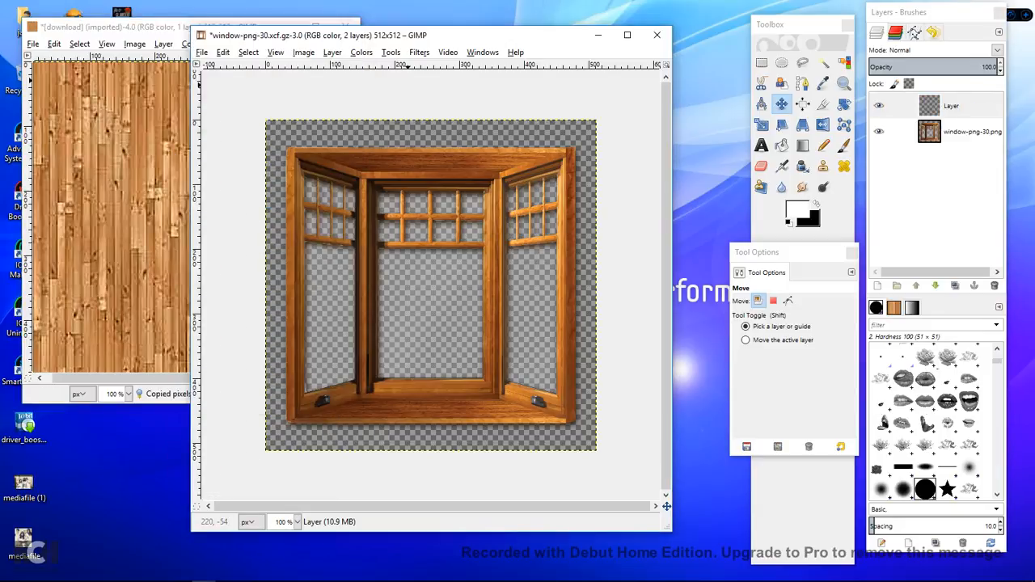
right_click(395, 252)
mouse_move(413, 261)
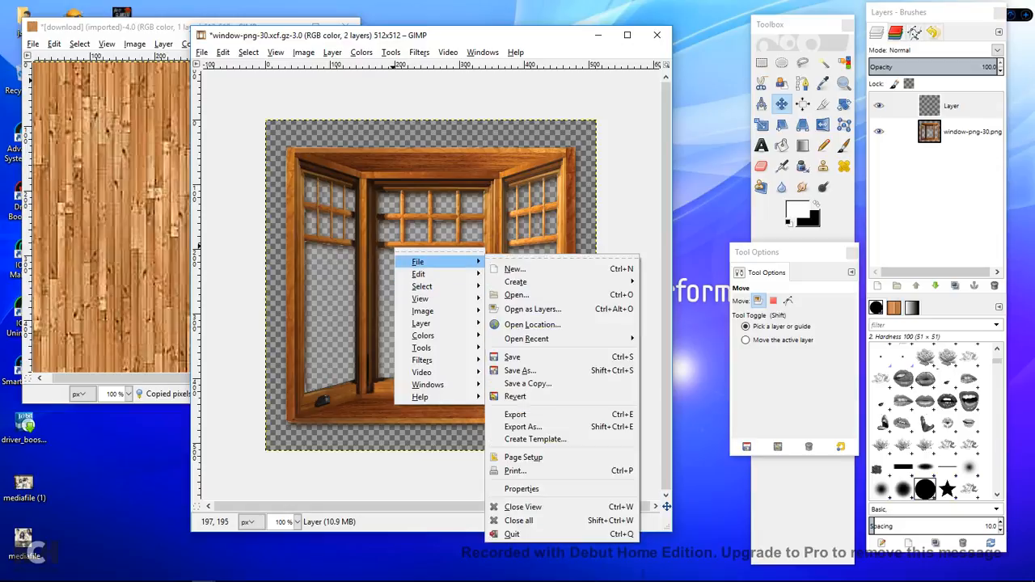
click(522, 369)
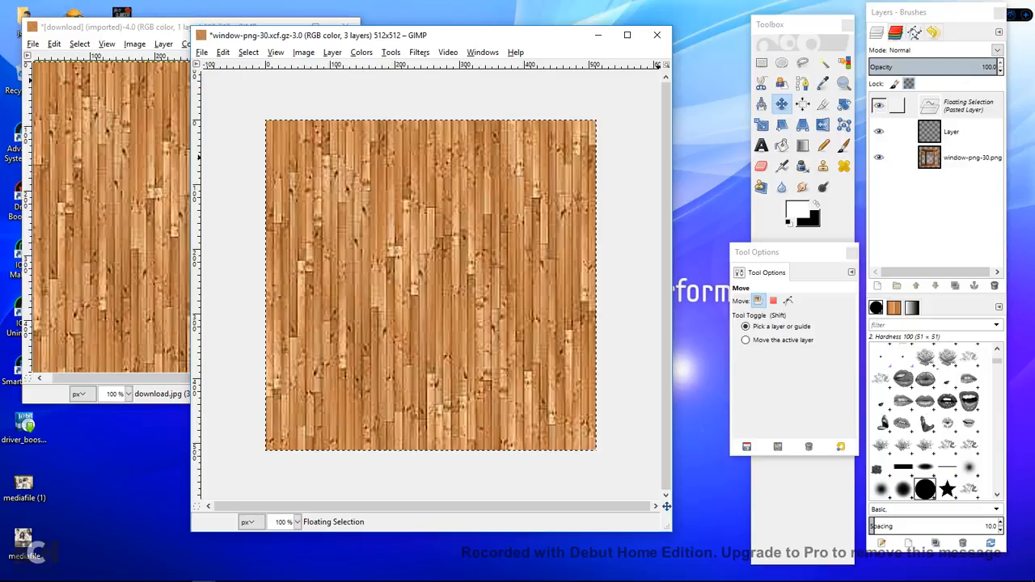
Step: Anchor the pasted texture onto the new layer and lower that layer's opacity to 33.2
right_click(930, 105)
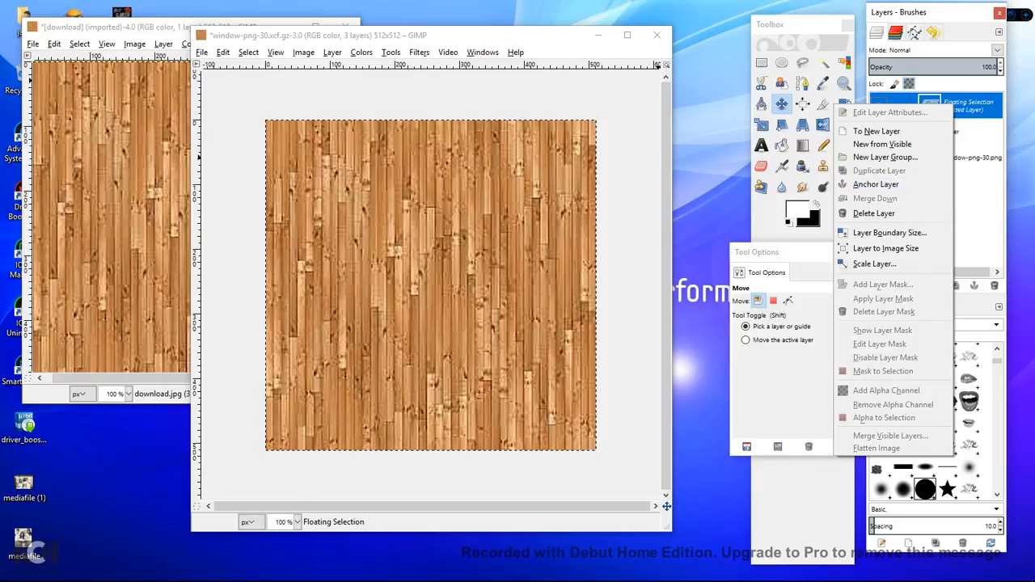
key(Escape)
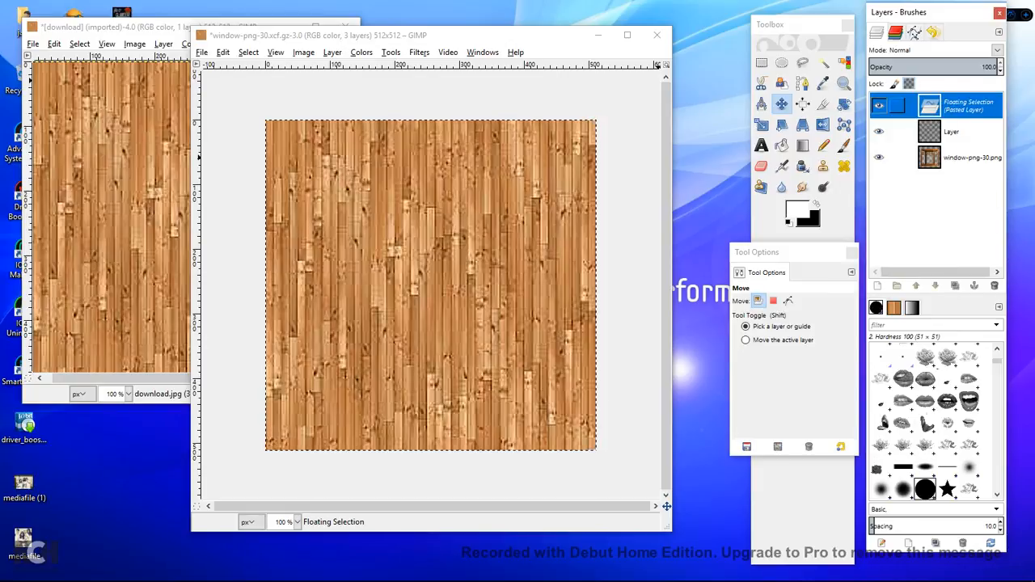
right_click(959, 101)
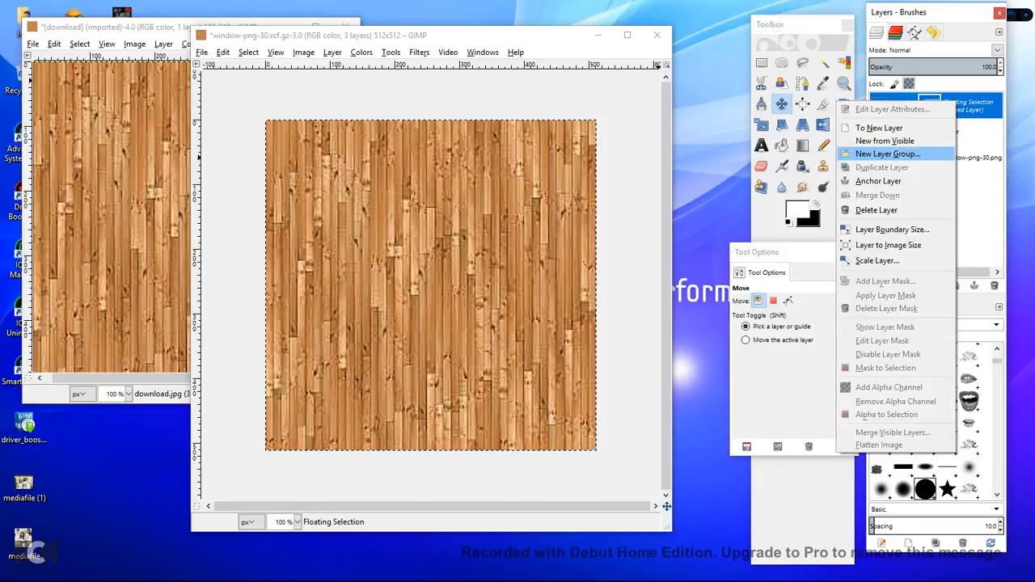
click(879, 181)
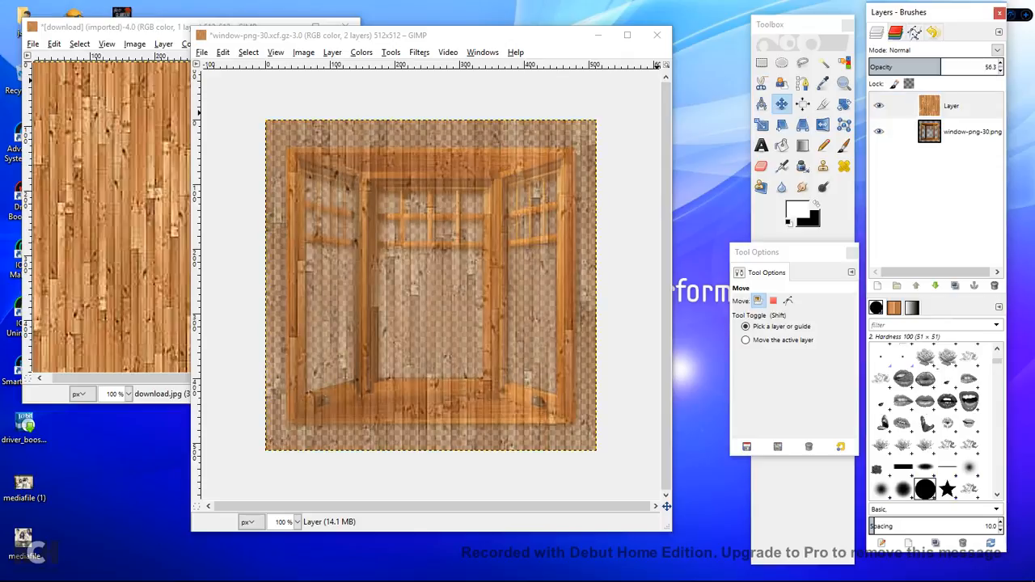
drag(942, 67, 915, 67)
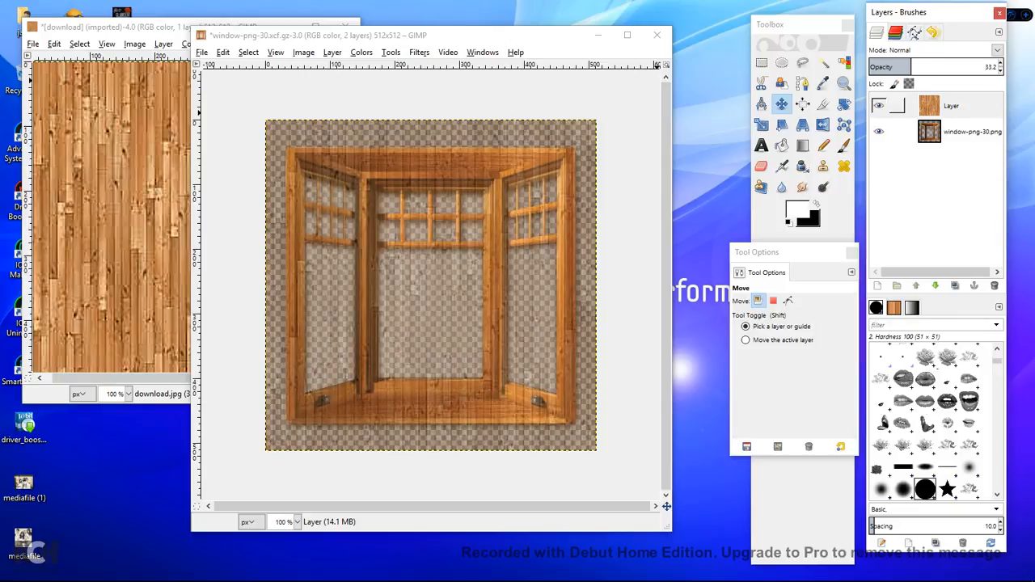
Step: Fuzzy-select the large central pane on the window-png-30.png layer and cut that area out of the wood texture layer
click(963, 131)
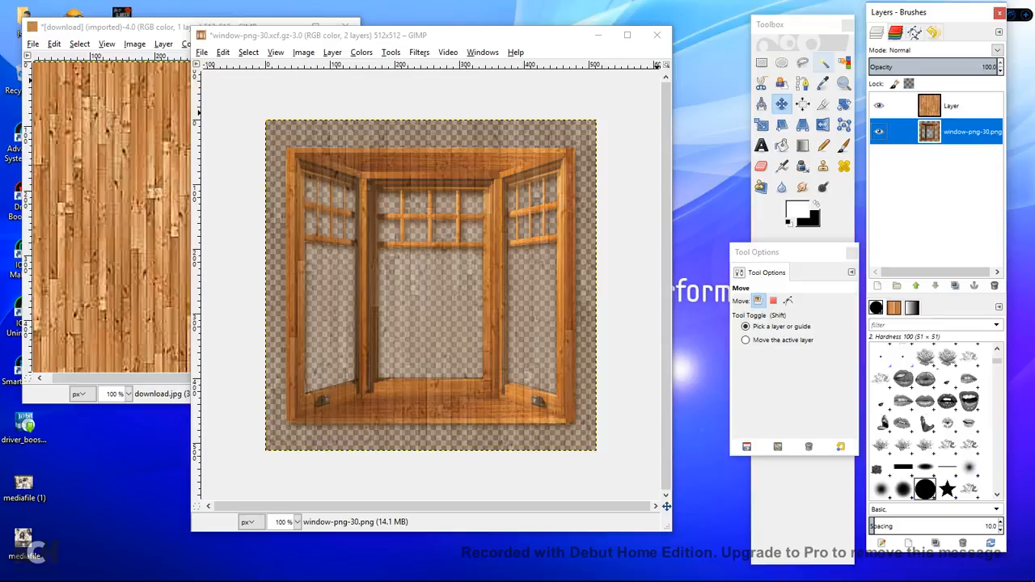
click(822, 63)
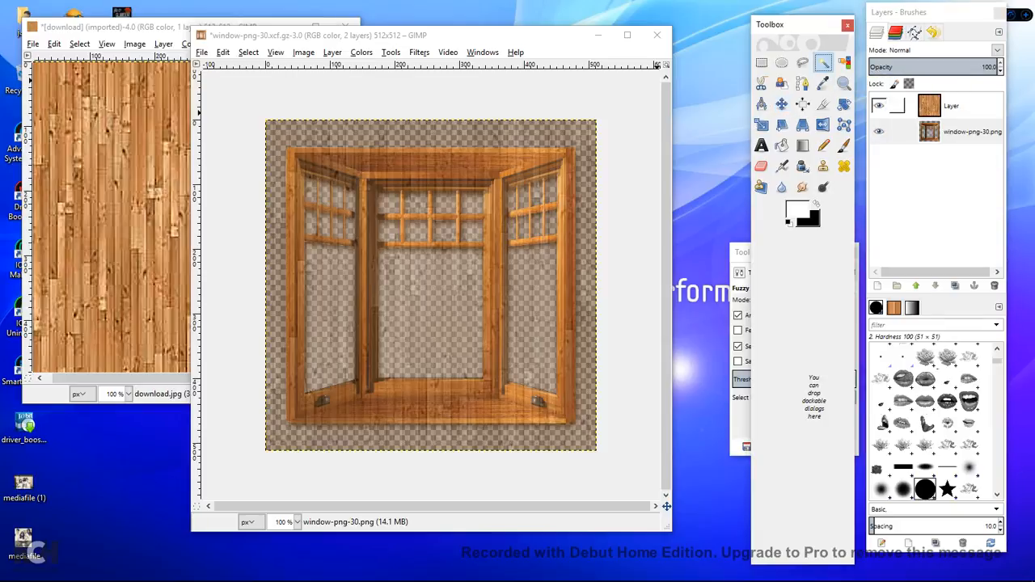
click(898, 105)
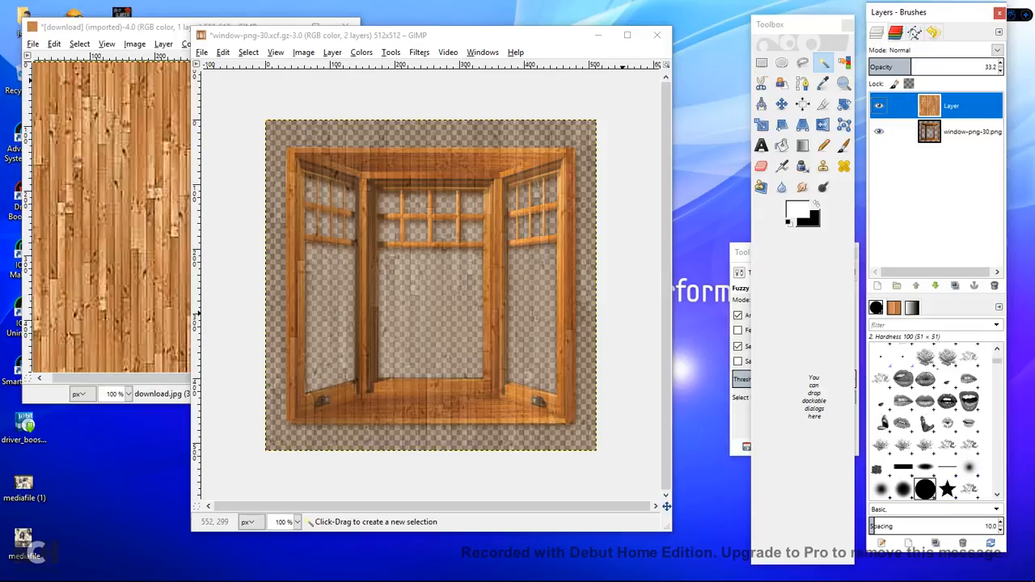
click(467, 360)
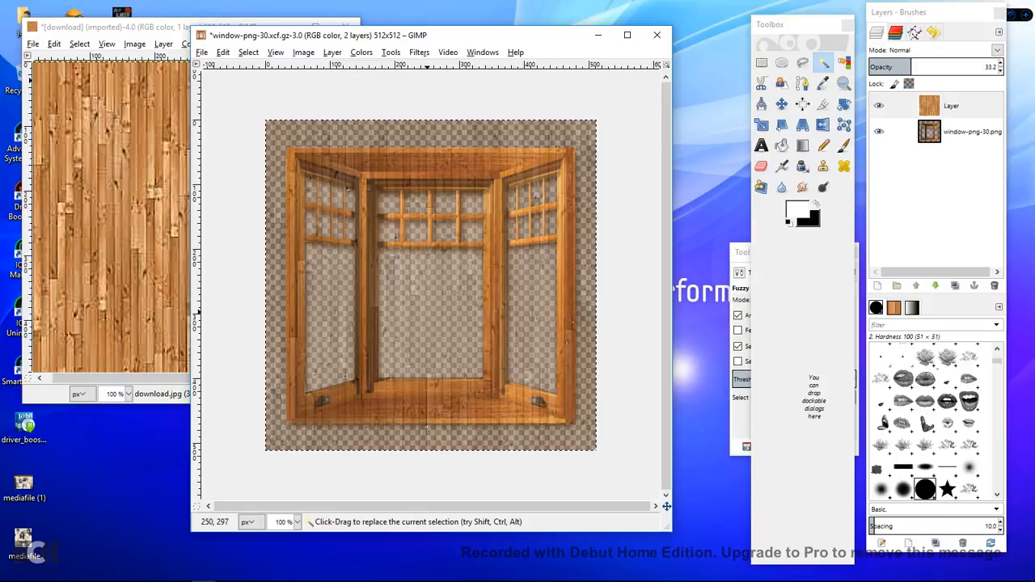
click(967, 131)
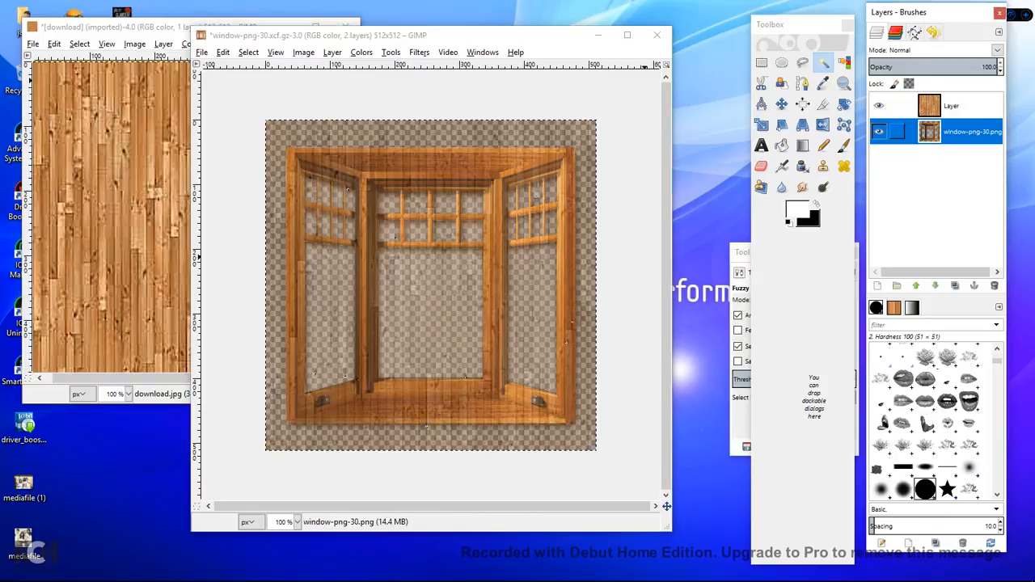
click(466, 329)
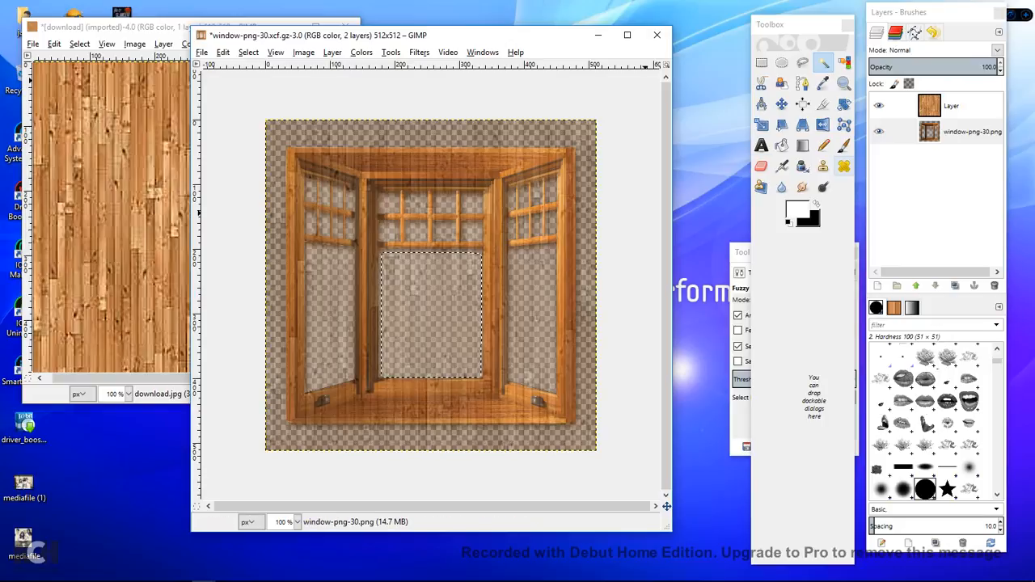
key(Page_Up)
right_click(431, 292)
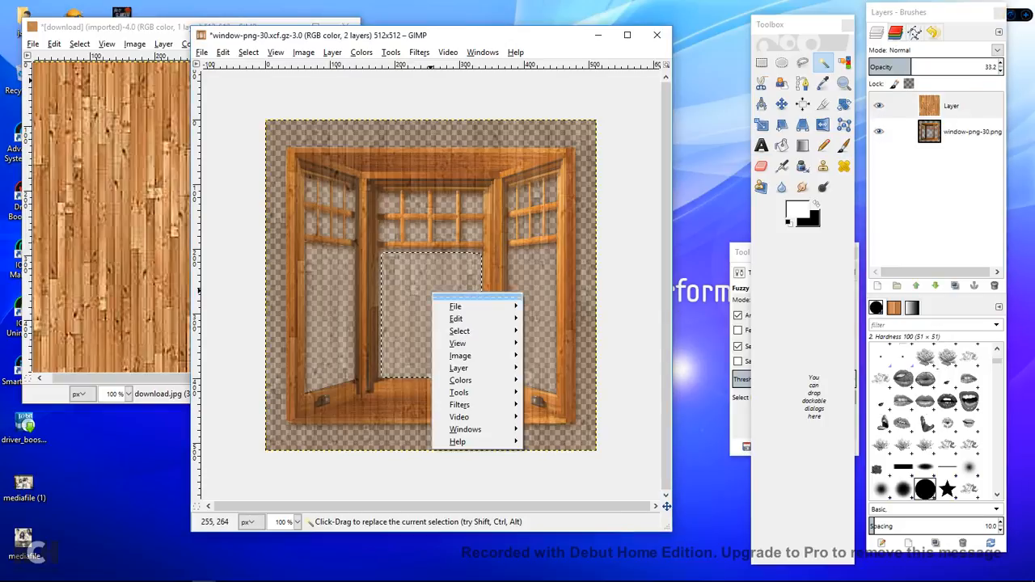
mouse_move(457, 318)
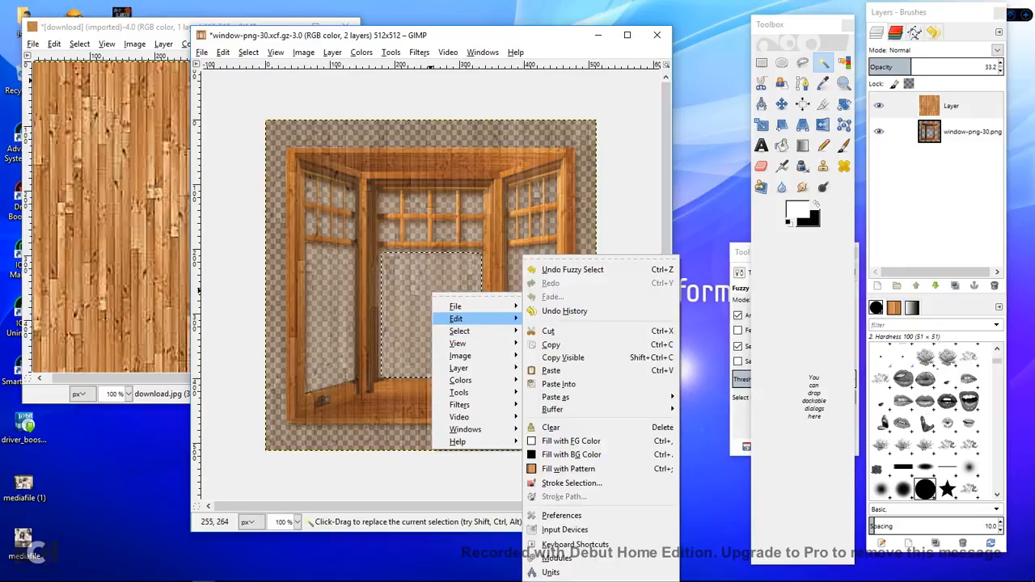
click(549, 330)
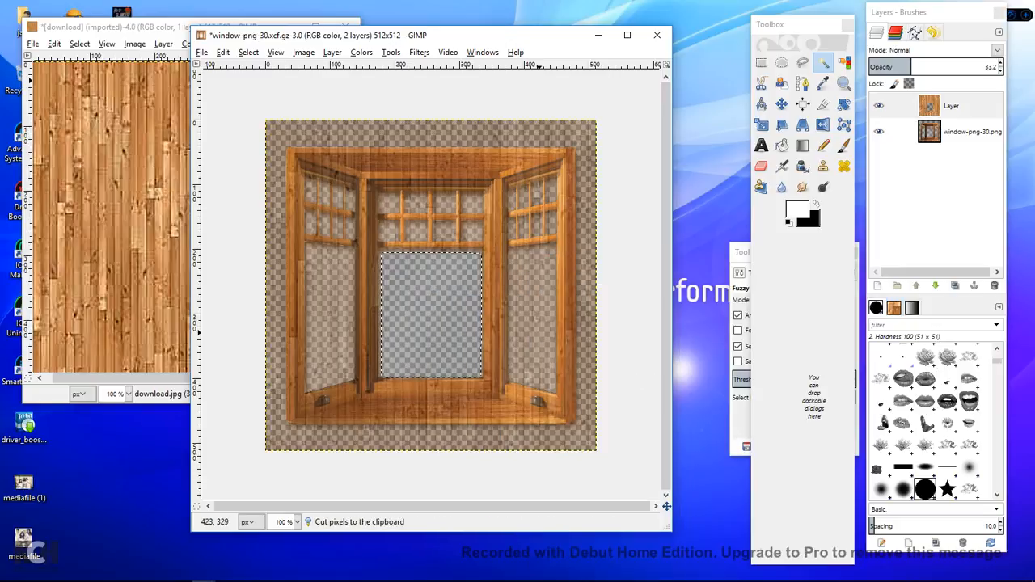
Step: Fuzzy-select the right sash's large pane on the window layer and cut that area out of the wood texture layer
click(971, 131)
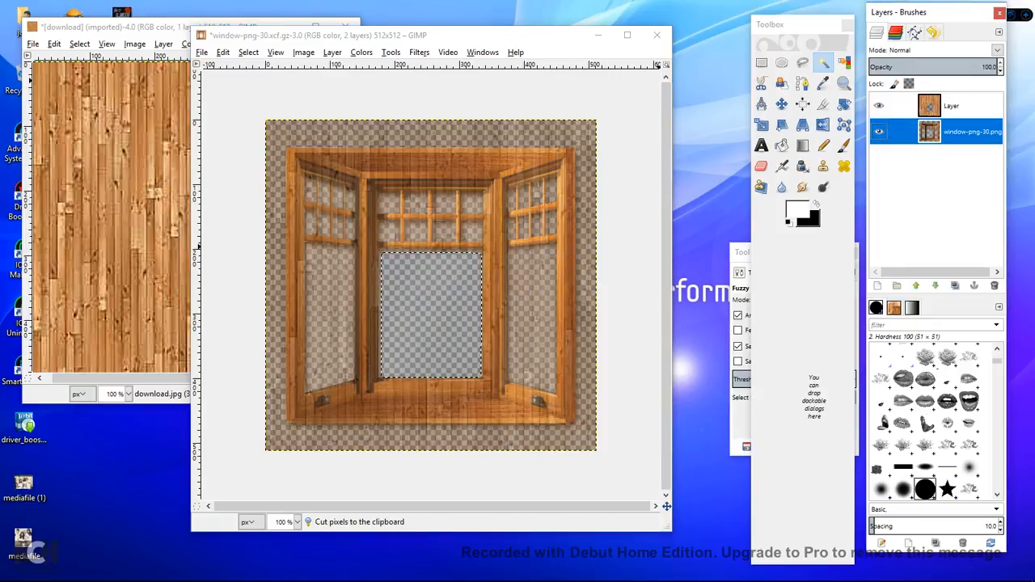
click(535, 322)
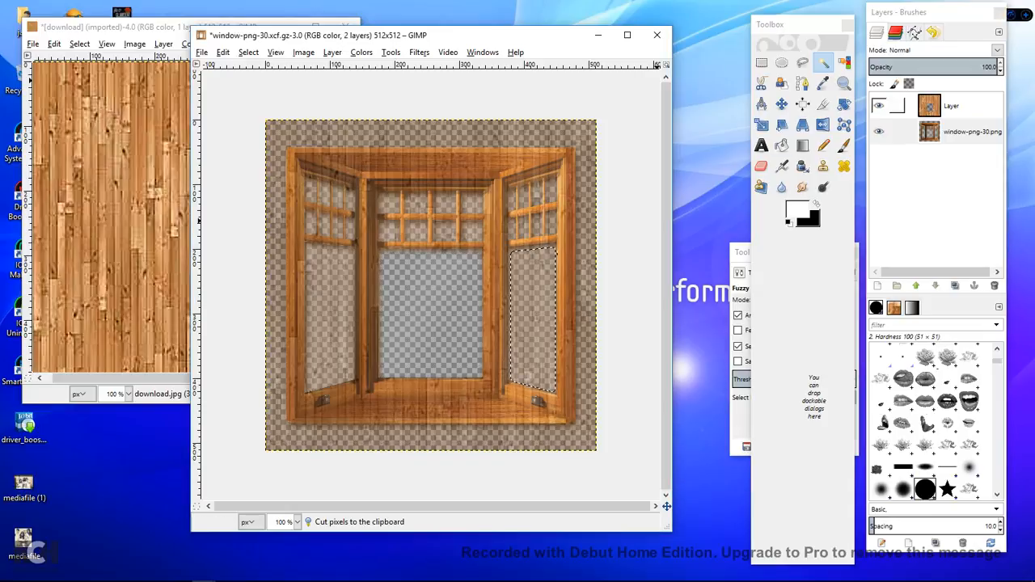
click(952, 106)
right_click(536, 326)
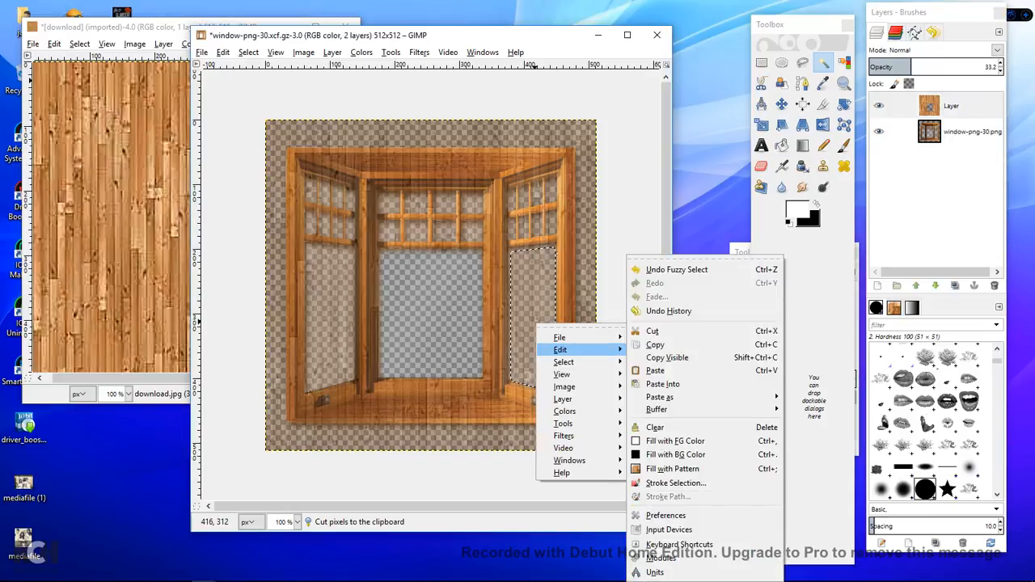
mouse_move(567, 349)
click(653, 331)
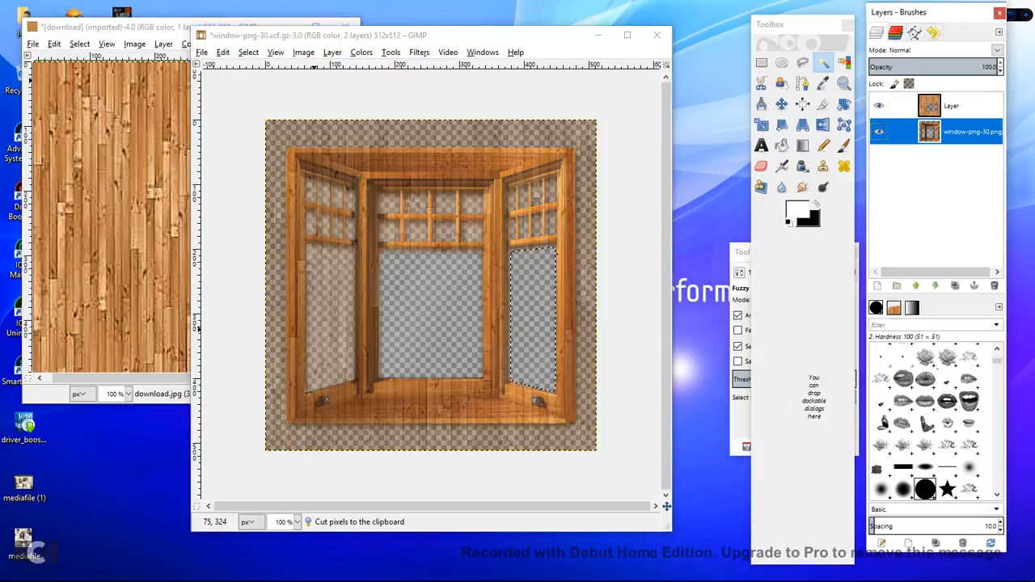
Step: Try to cut out the left sash's large pane and one of its small panes while the window layer is active
click(335, 377)
right_click(322, 327)
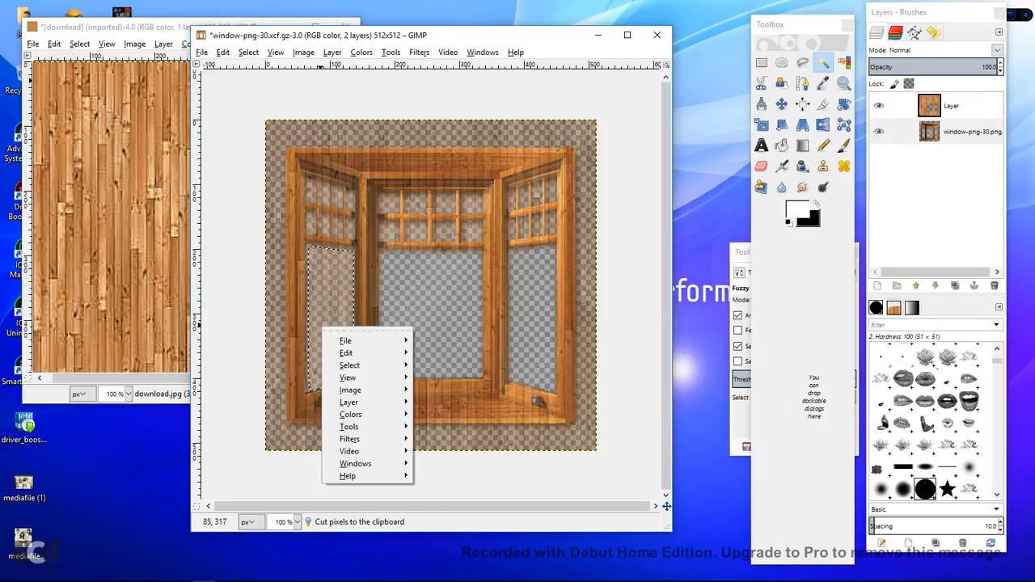
mouse_move(346, 353)
click(438, 331)
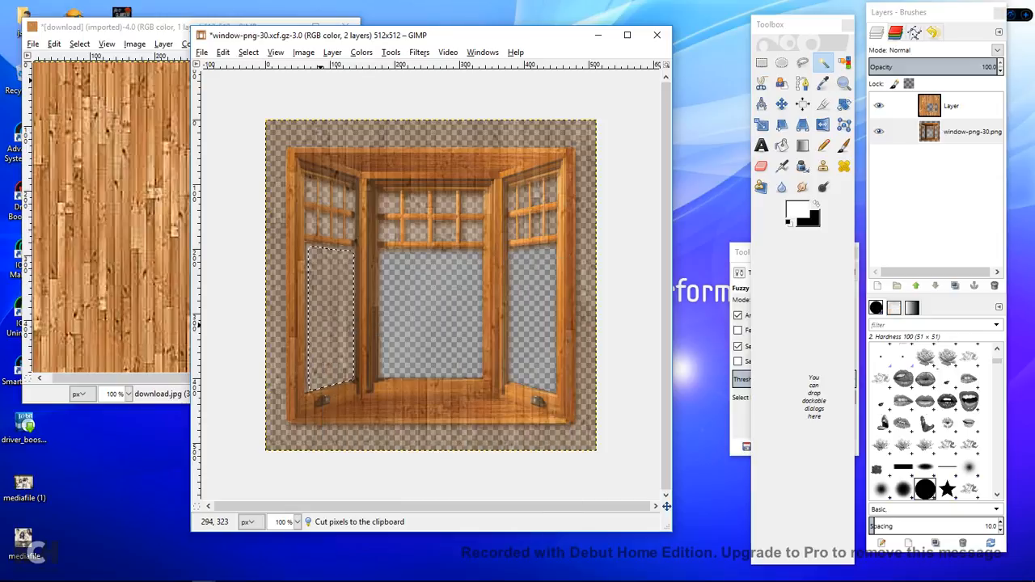
right_click(313, 226)
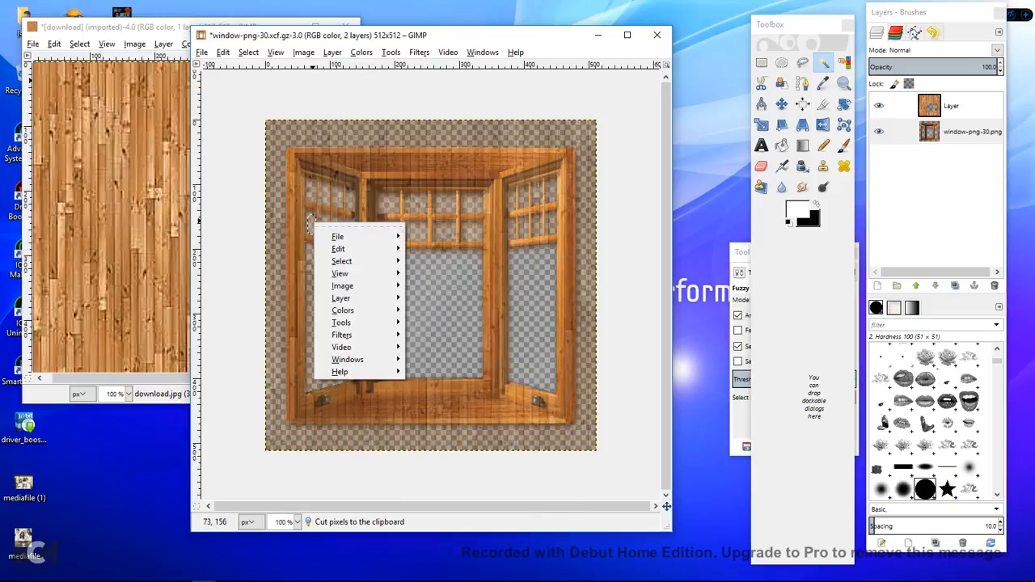
mouse_move(348, 248)
click(431, 318)
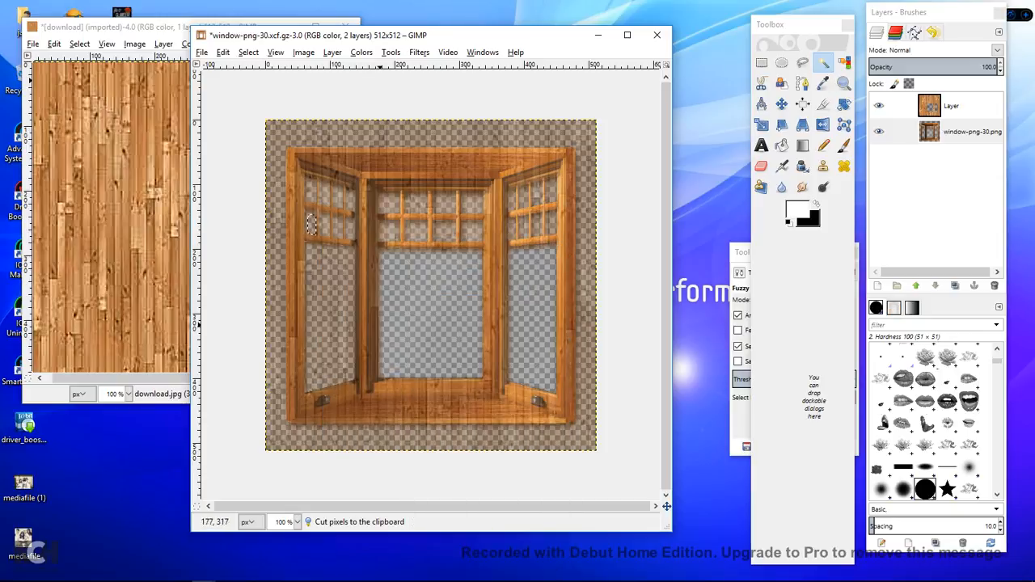
right_click(326, 307)
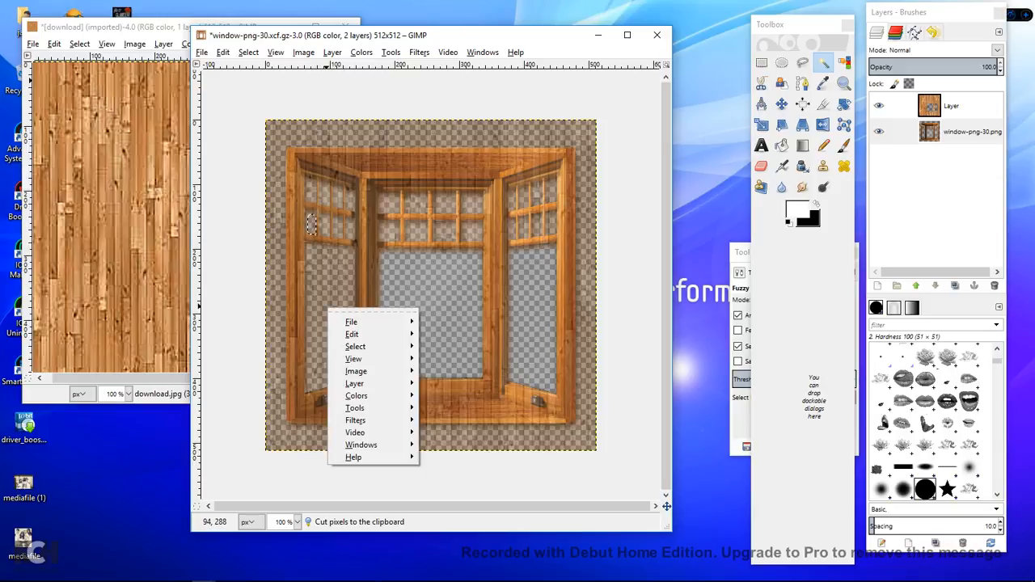
key(Escape)
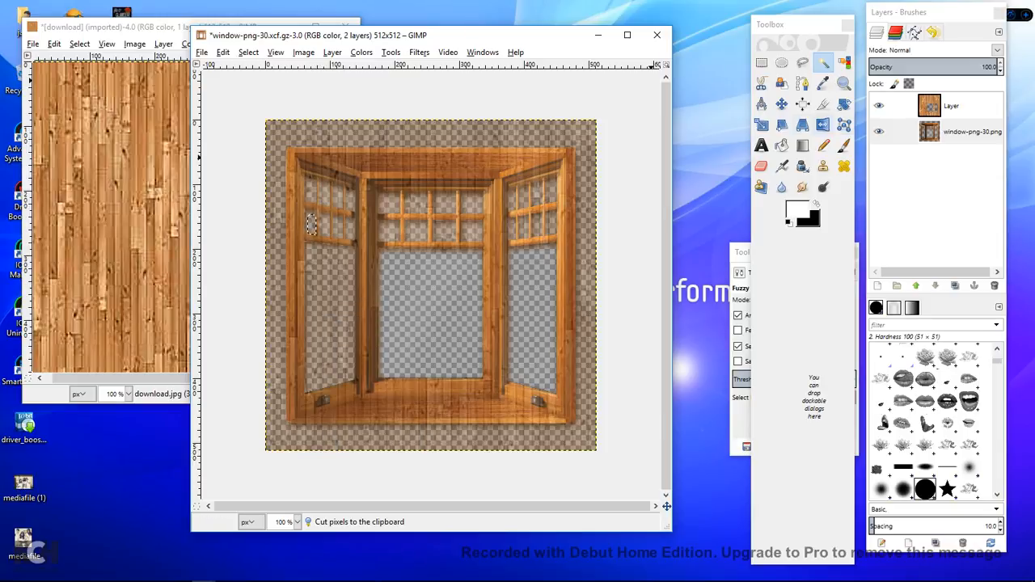
right_click(313, 310)
mouse_move(347, 339)
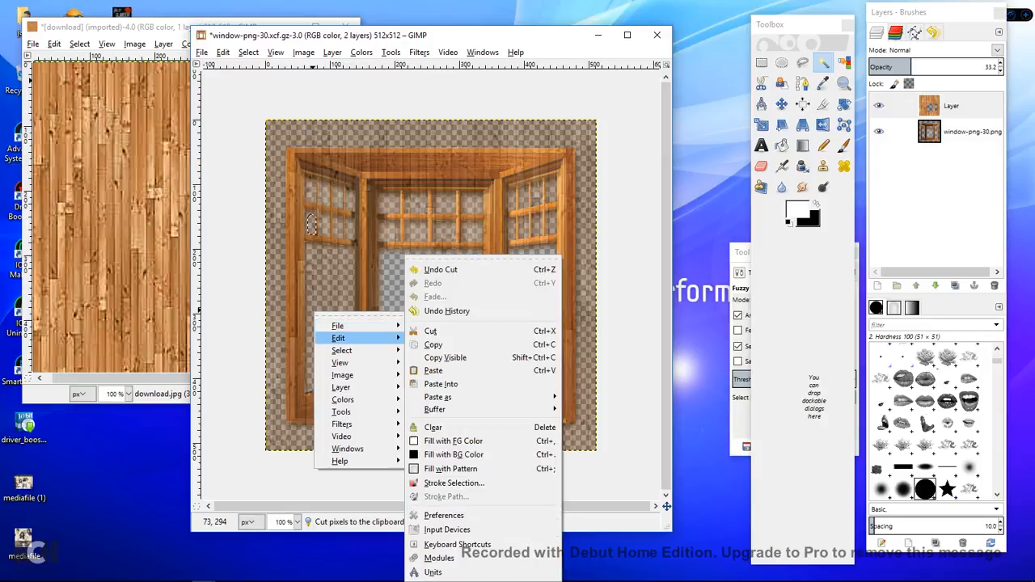
key(Escape)
key(Escape)
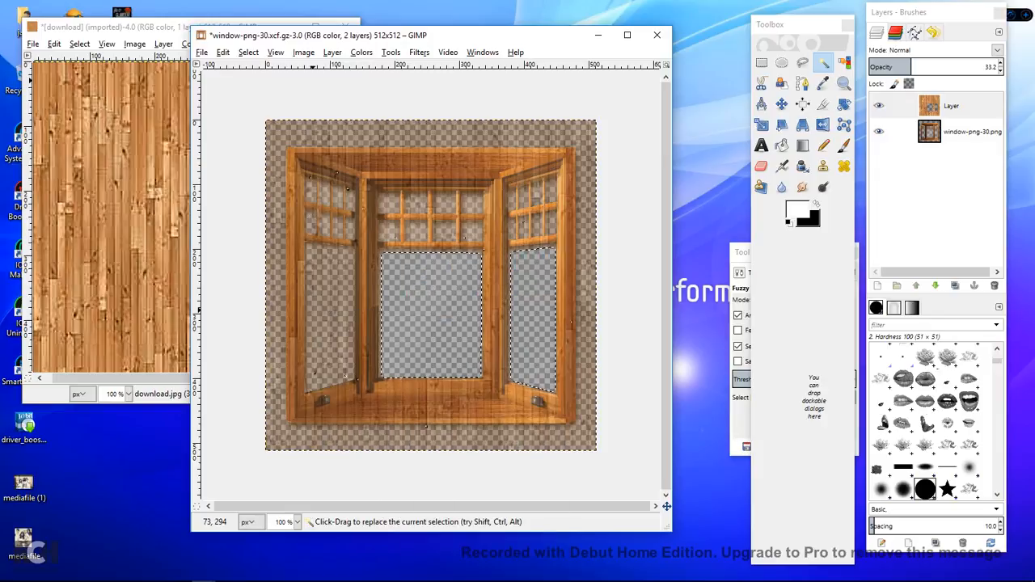
click(352, 363)
Step: Fuzzy-select the left sash's large pane on the window layer and cut that area out of the wood texture layer
click(963, 131)
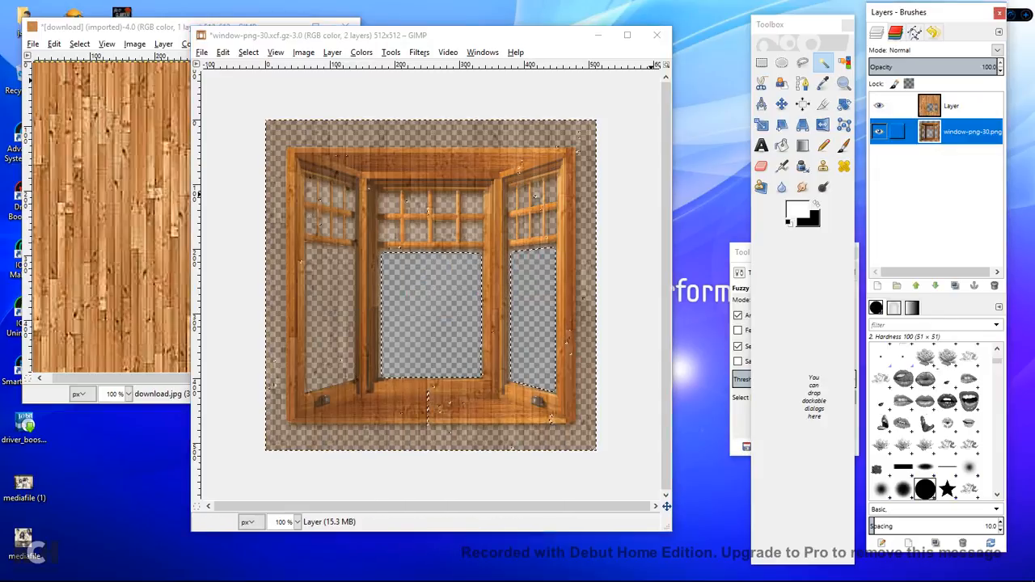
click(330, 319)
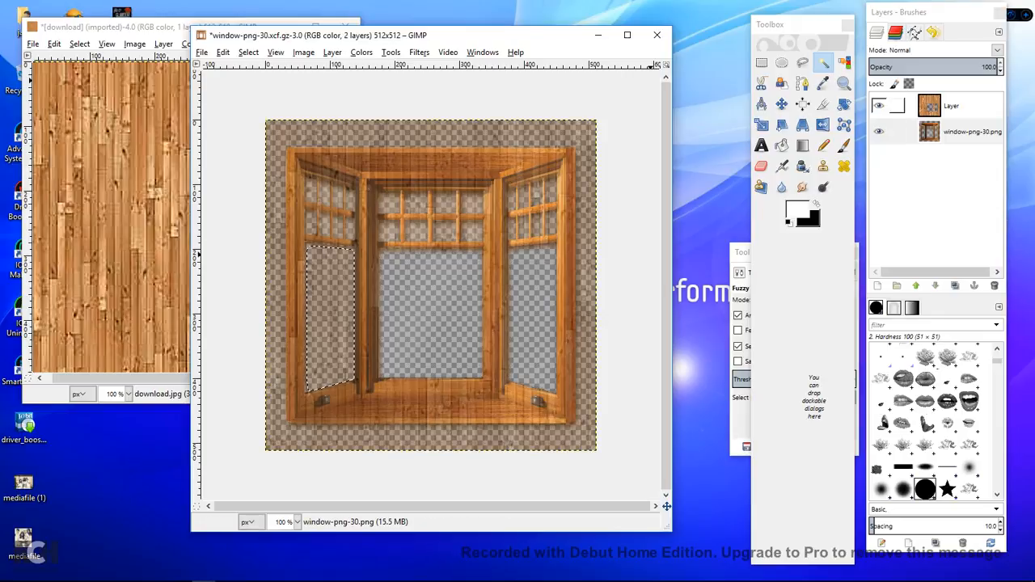
click(951, 106)
right_click(332, 325)
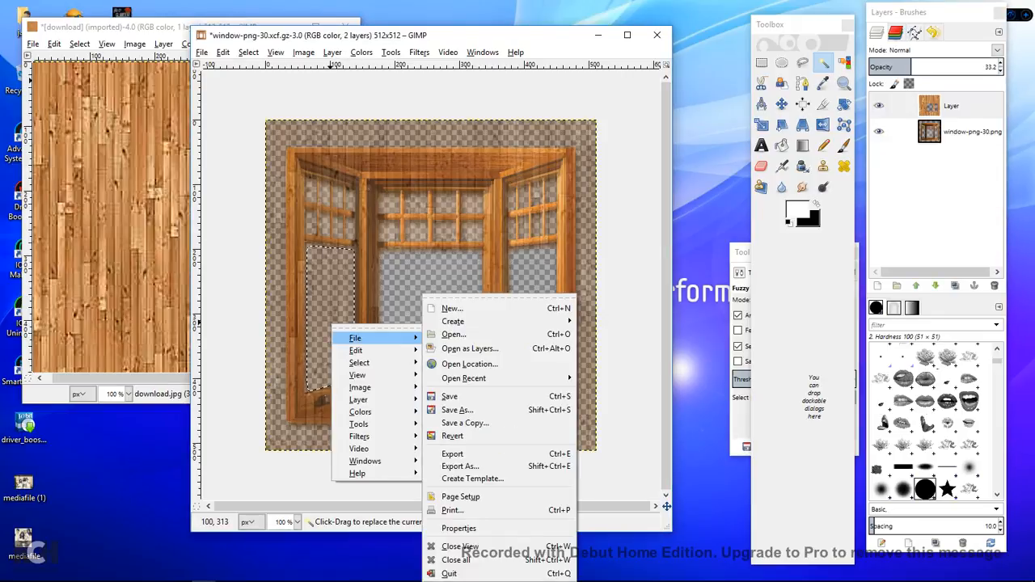
mouse_move(356, 350)
click(450, 330)
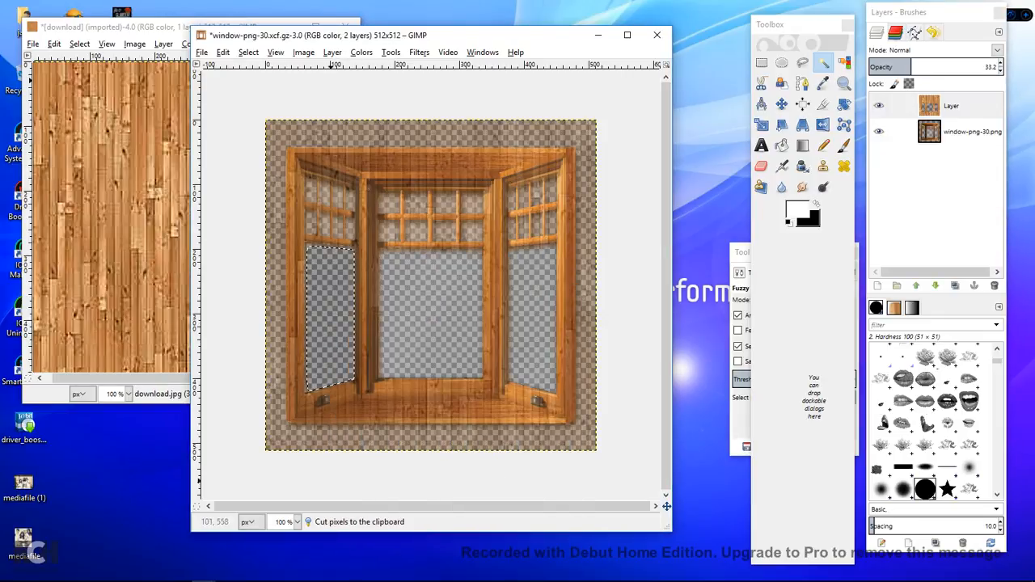
Step: Outline the large central pane with the Free Select tool at 200 % zoom, making the wood texture layer active
click(297, 522)
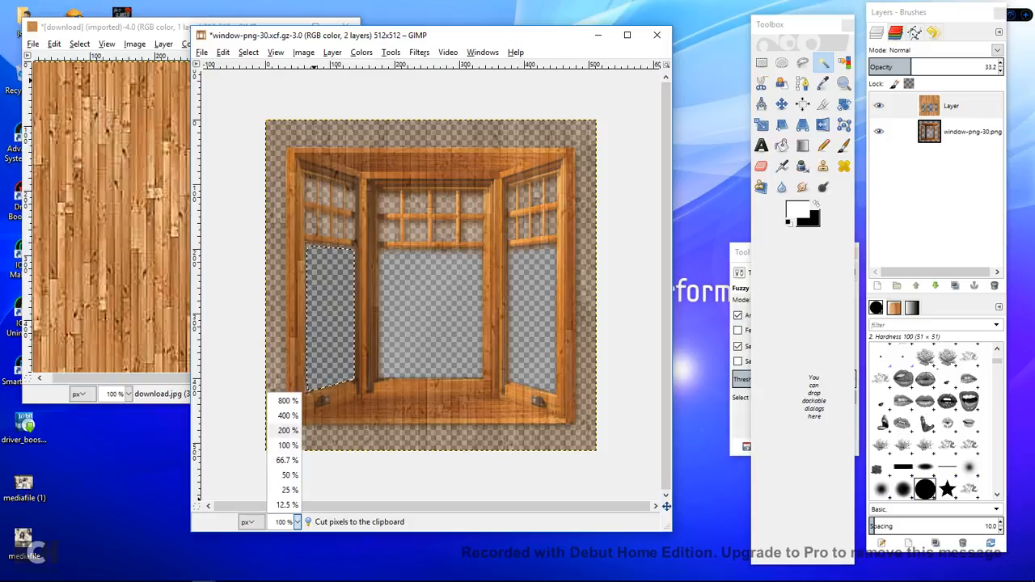
click(338, 320)
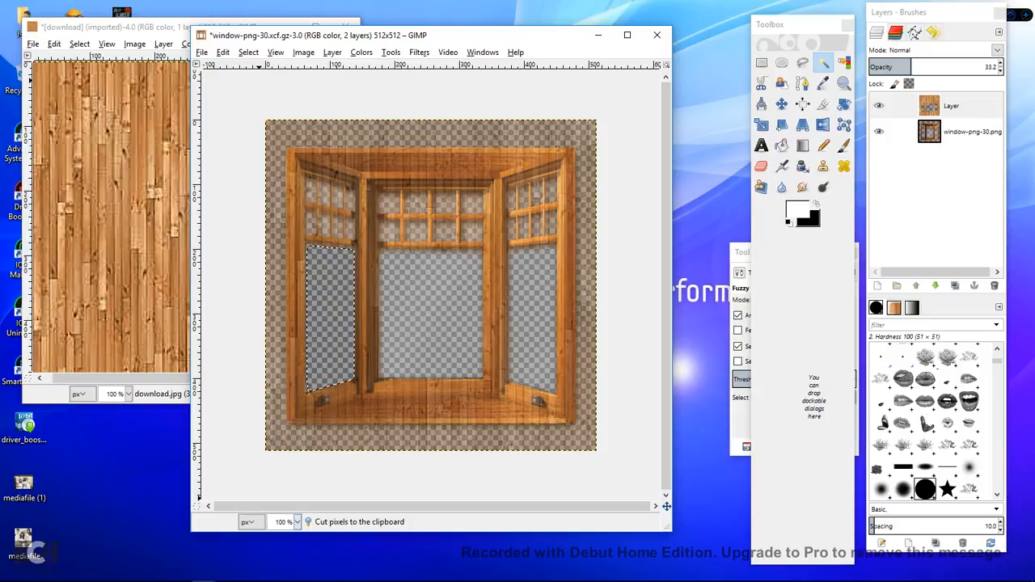
click(298, 522)
click(289, 431)
scroll(376, 380, up, 3)
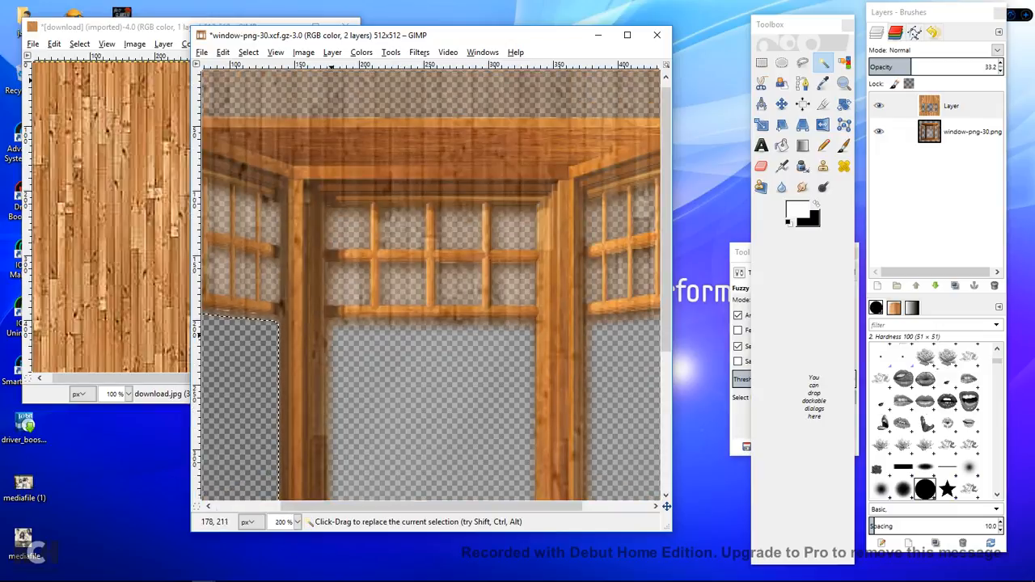
click(802, 62)
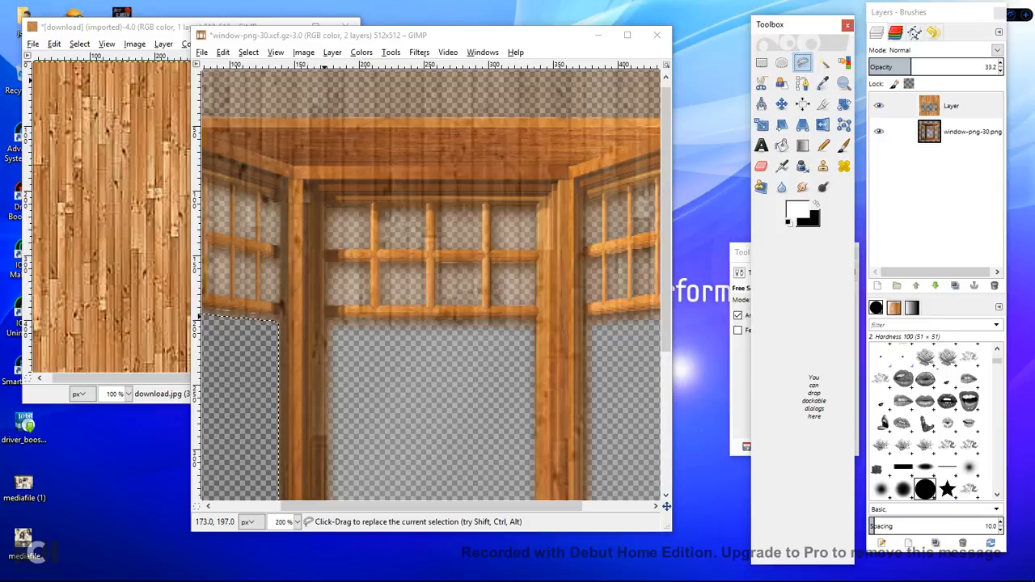
click(324, 316)
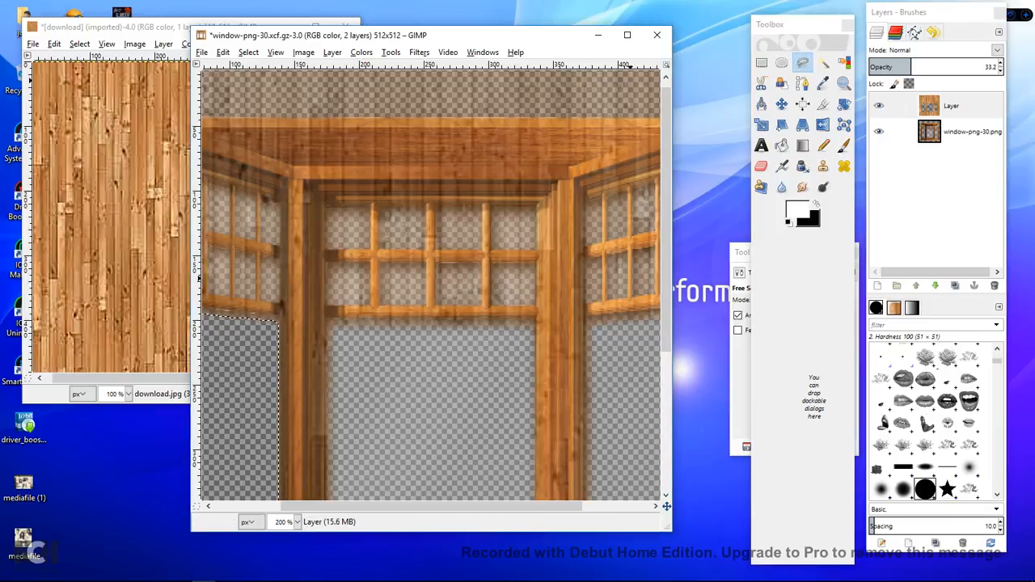
click(952, 105)
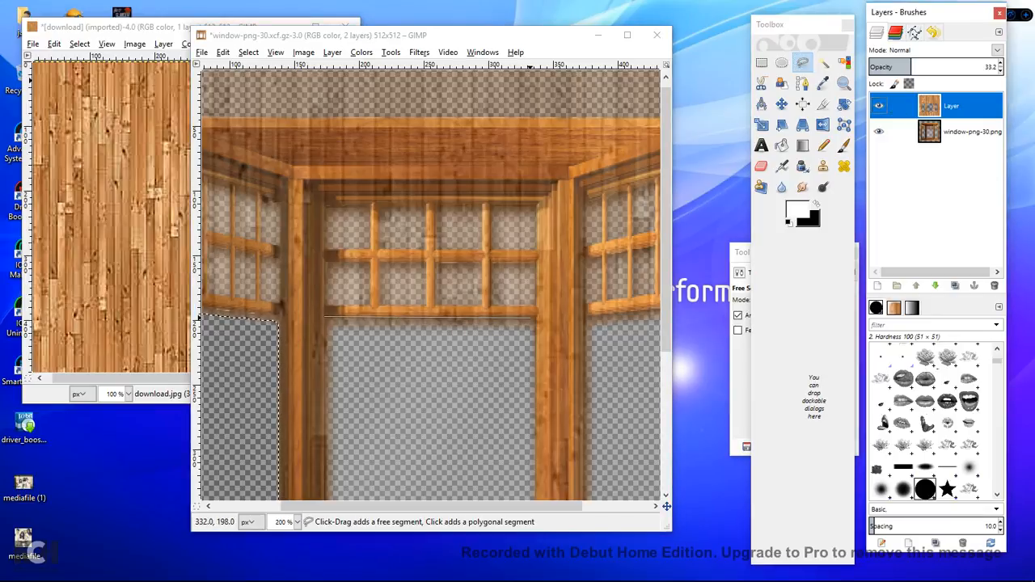
click(536, 316)
scroll(535, 316, down, 5)
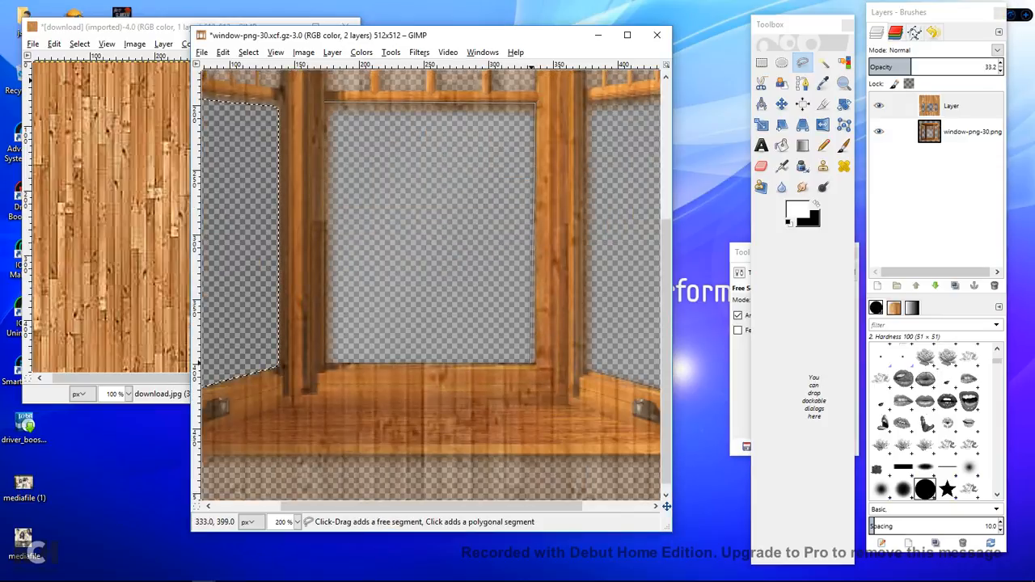
click(534, 364)
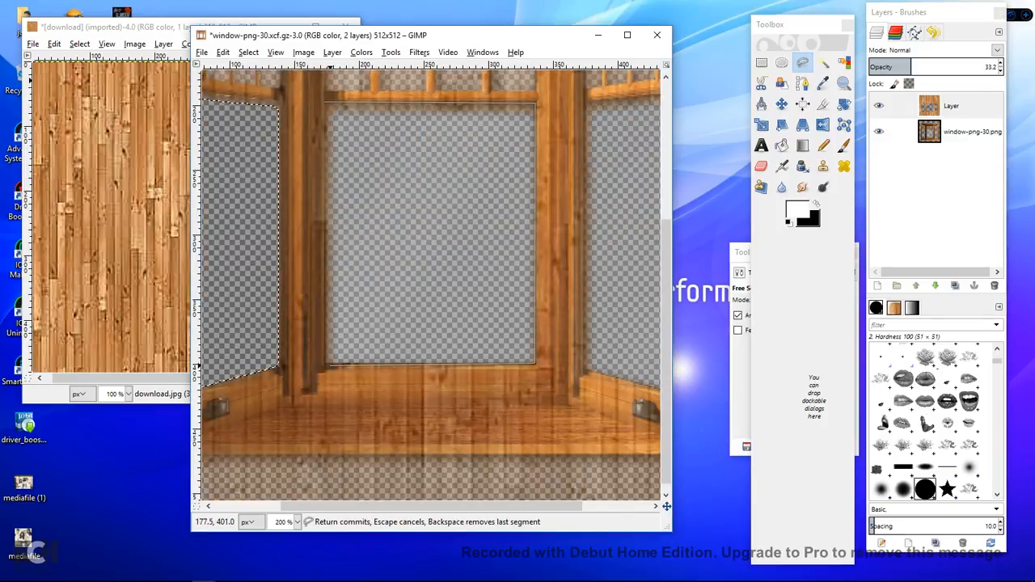
click(324, 365)
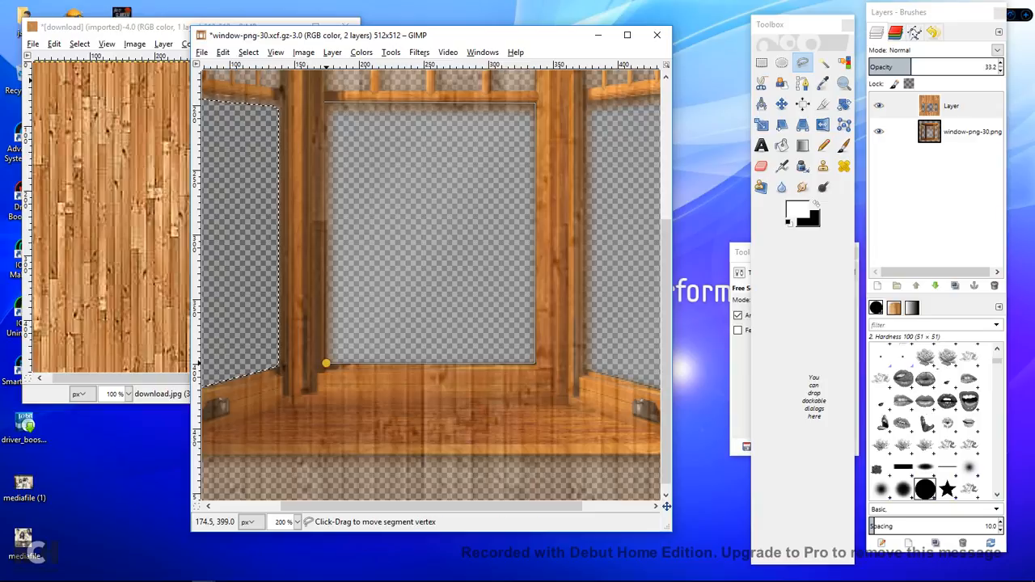
scroll(324, 356, up, 5)
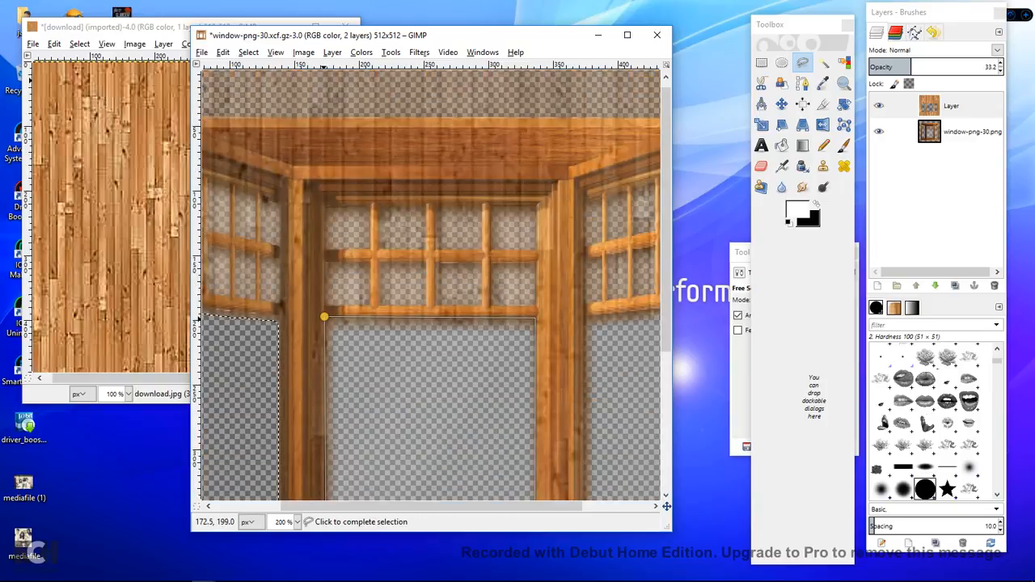
click(324, 316)
Step: Copy the free-selected central pane area, and cut it out of the wood texture layer
right_click(343, 325)
mouse_move(380, 340)
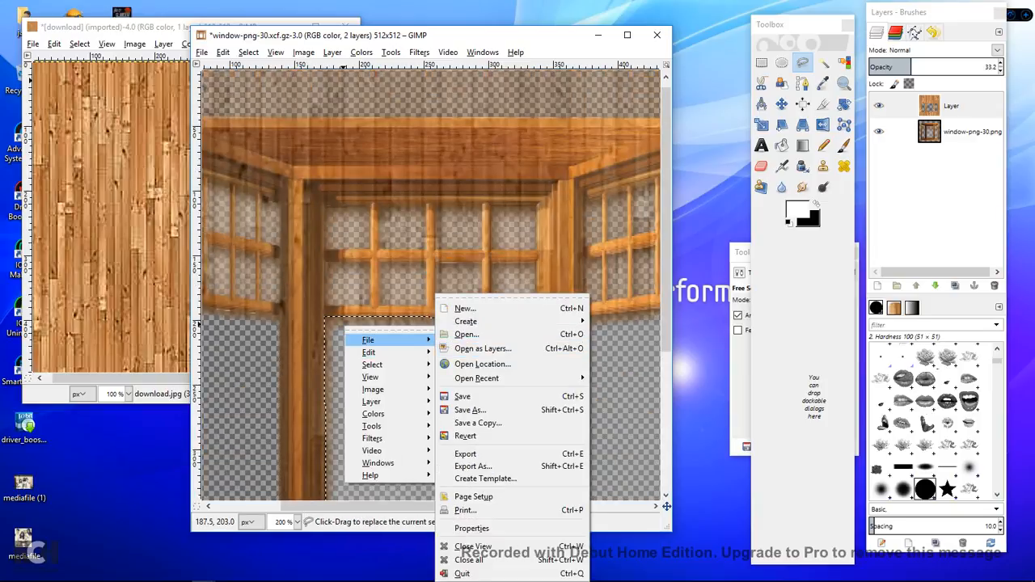
click(463, 344)
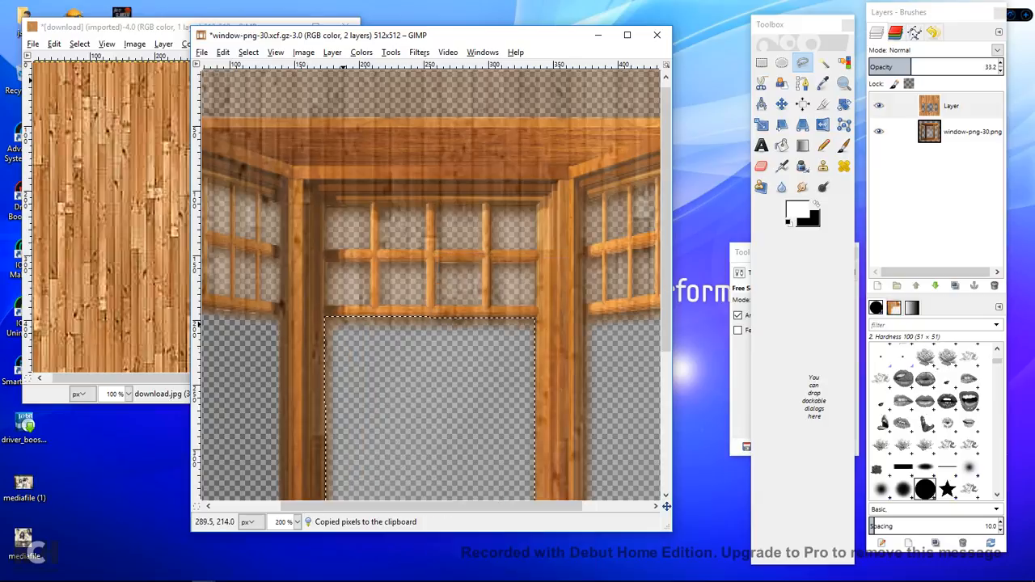
right_click(396, 350)
key(Escape)
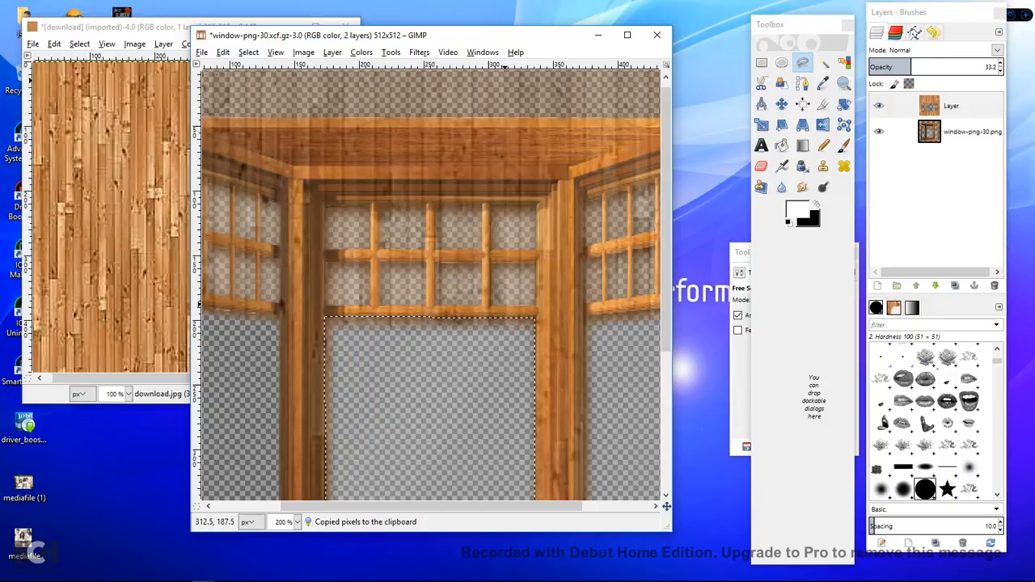
right_click(391, 333)
mouse_move(405, 358)
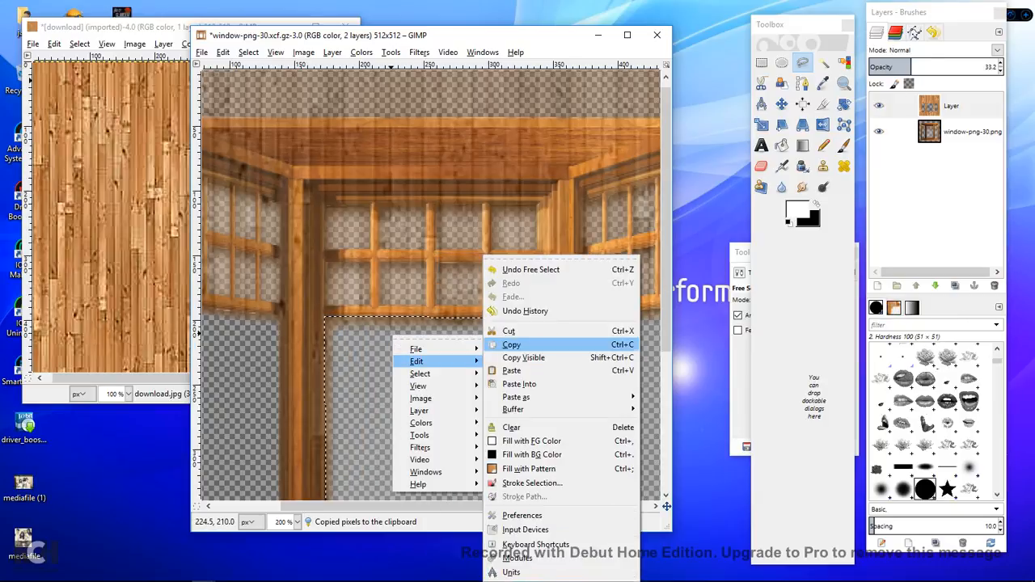
click(556, 330)
Step: Outline the left sash's large pane with Free Select and cut that area out of the wood texture layer
scroll(323, 445, left, 3)
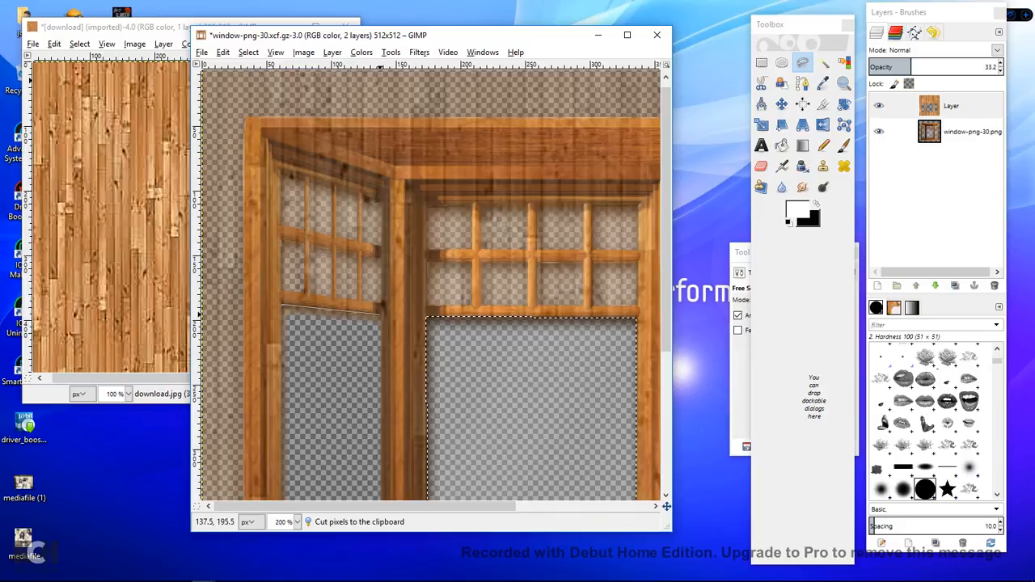
scroll(432, 285, down, 5)
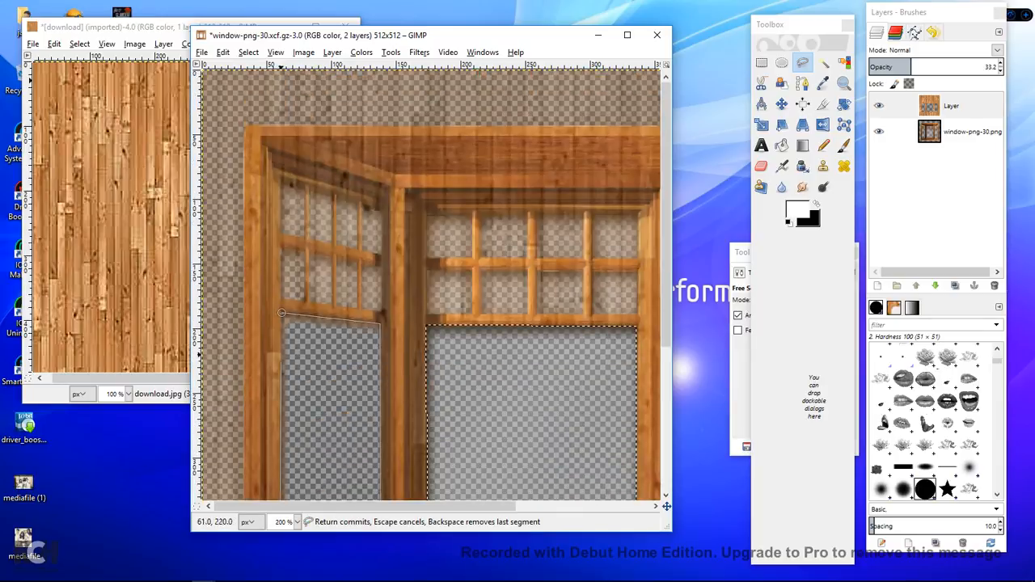
scroll(279, 386, up, 5)
click(282, 313)
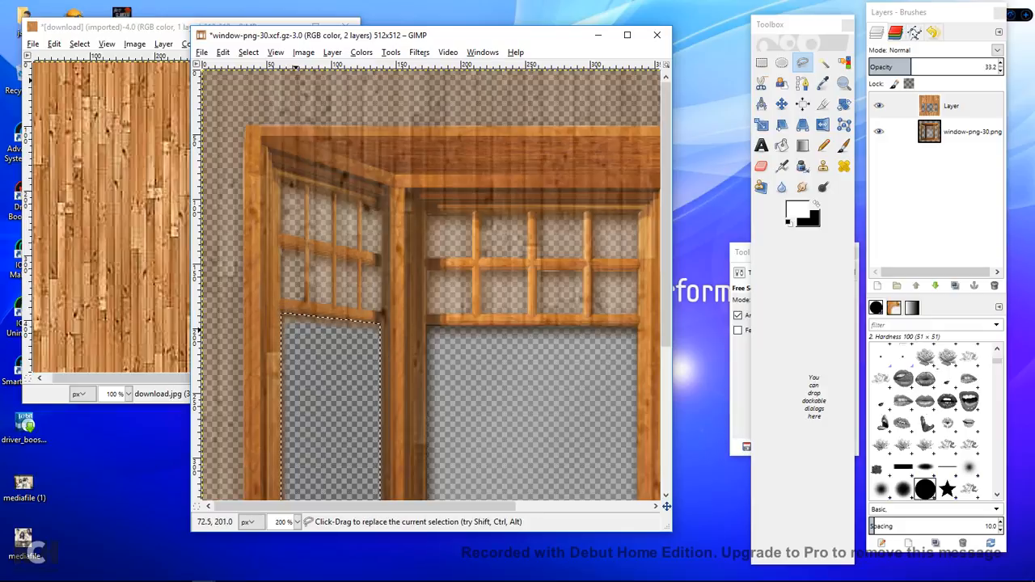
right_click(296, 331)
mouse_move(324, 358)
click(413, 331)
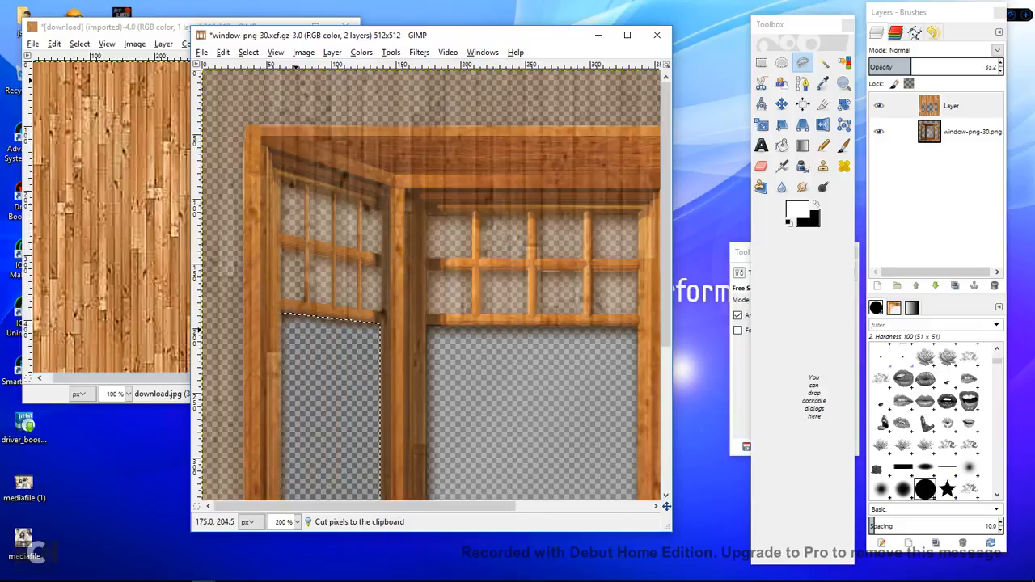
Step: Set the wood texture layer's opacity to 100
click(877, 103)
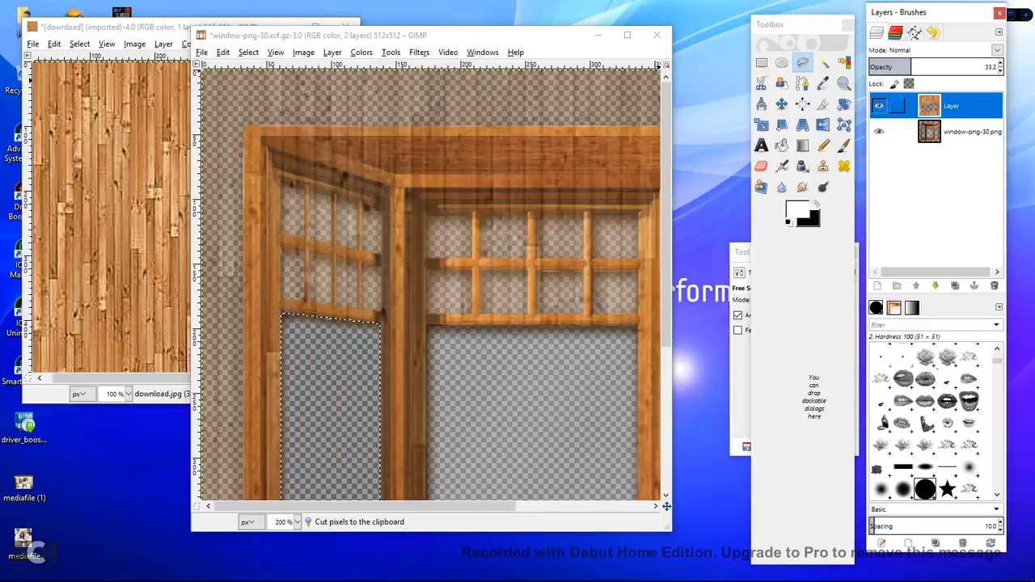
click(995, 68)
scroll(364, 324, down, 5)
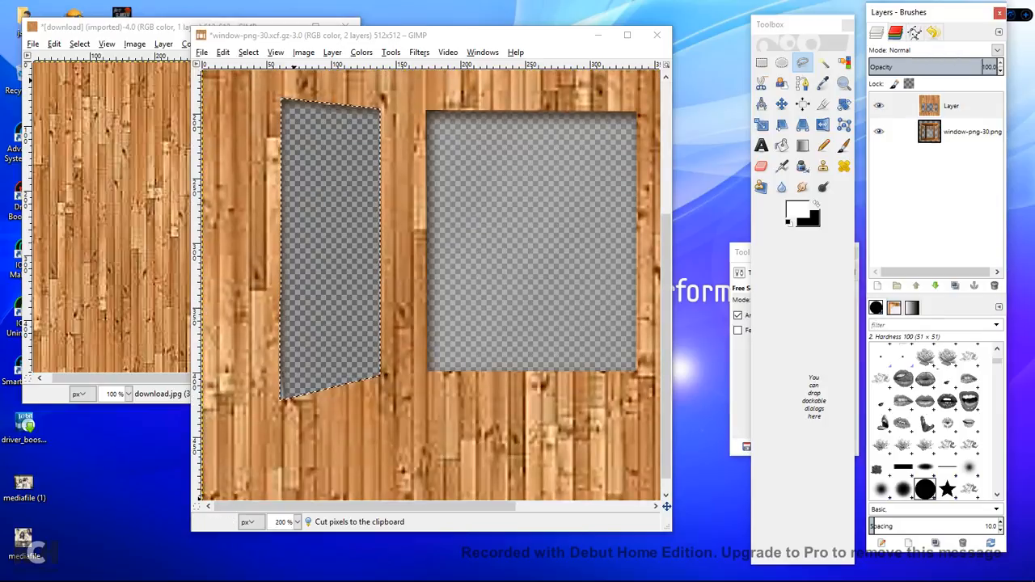
click(298, 522)
click(287, 461)
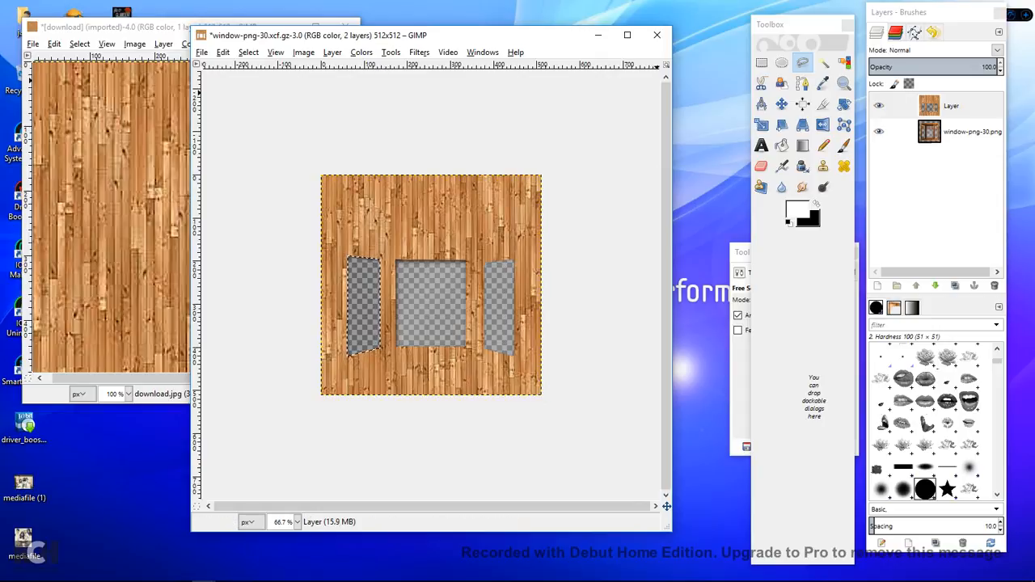
Step: Close the window-png-30.xcf.gz and download images, discarding the changes to both
click(657, 35)
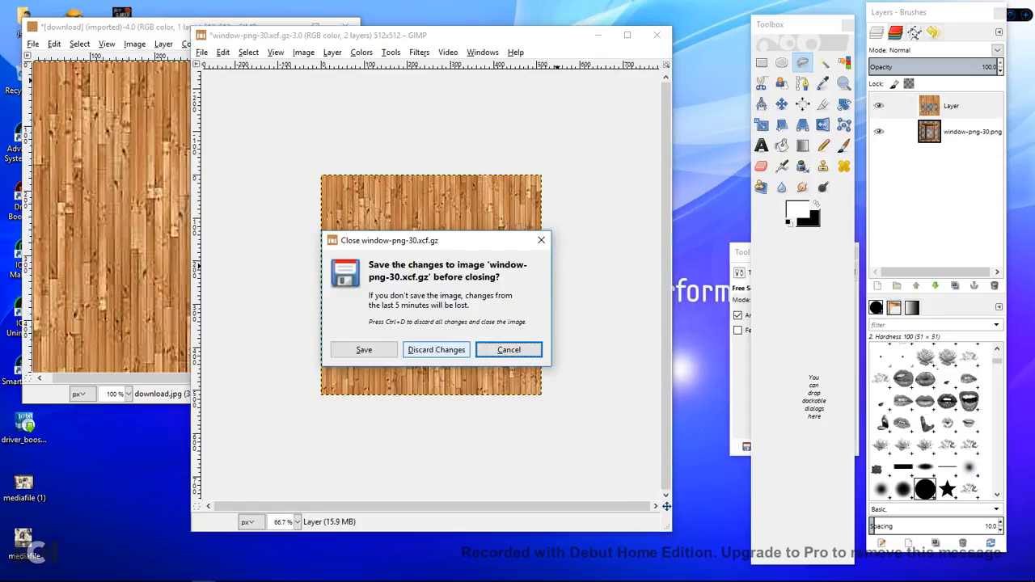
key(ctrl+d)
click(346, 26)
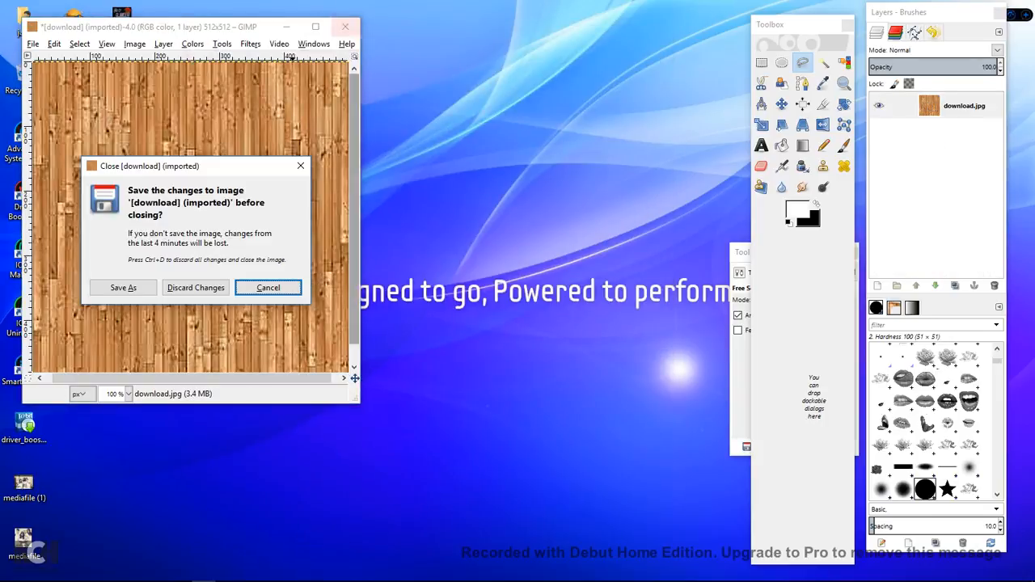
key(ctrl+d)
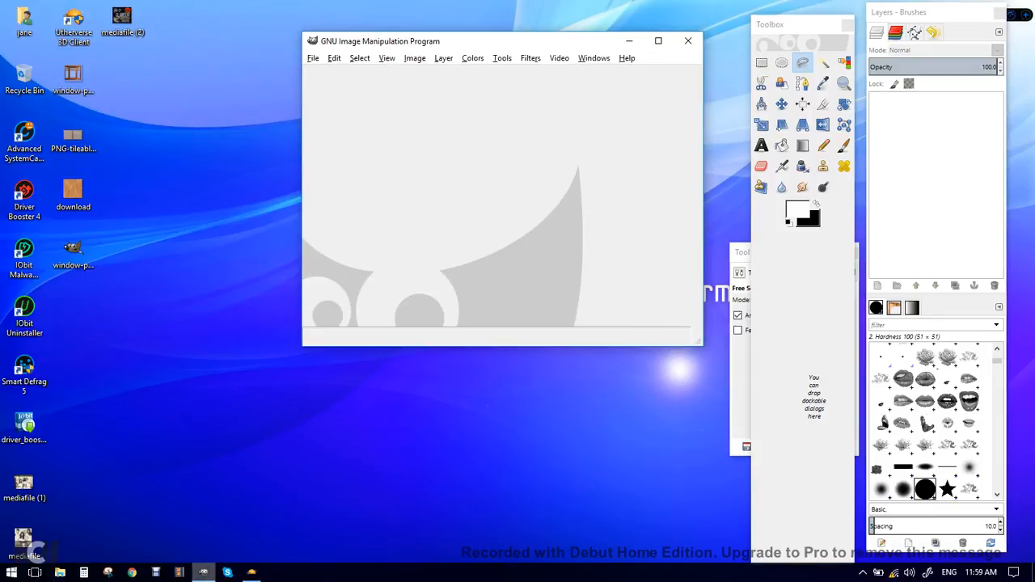
Step: Switch to the Utherverse 3D Client, close the BT Wi-fi browser window and exit the client from its login dialog
click(203, 572)
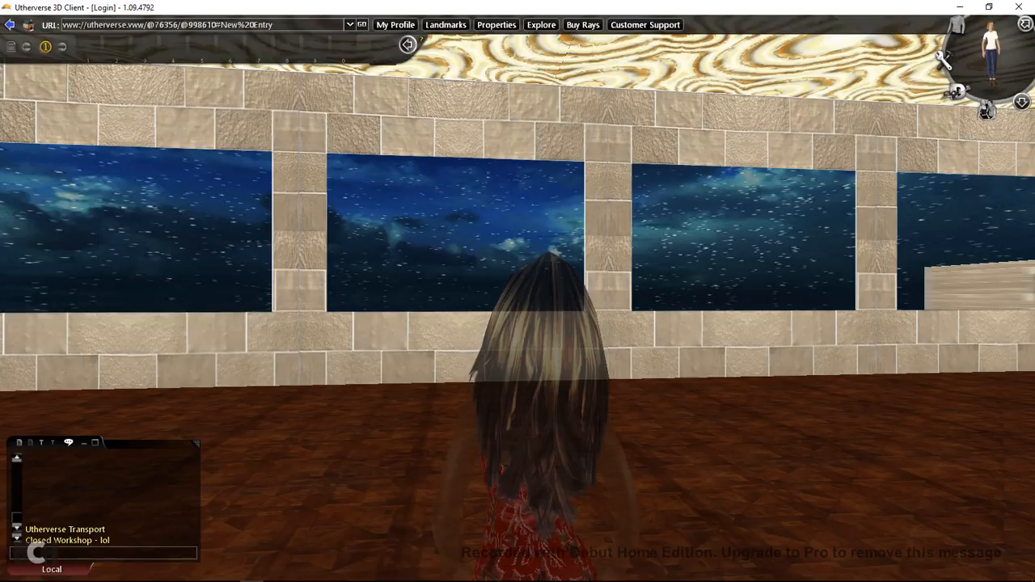
mouse_move(92, 574)
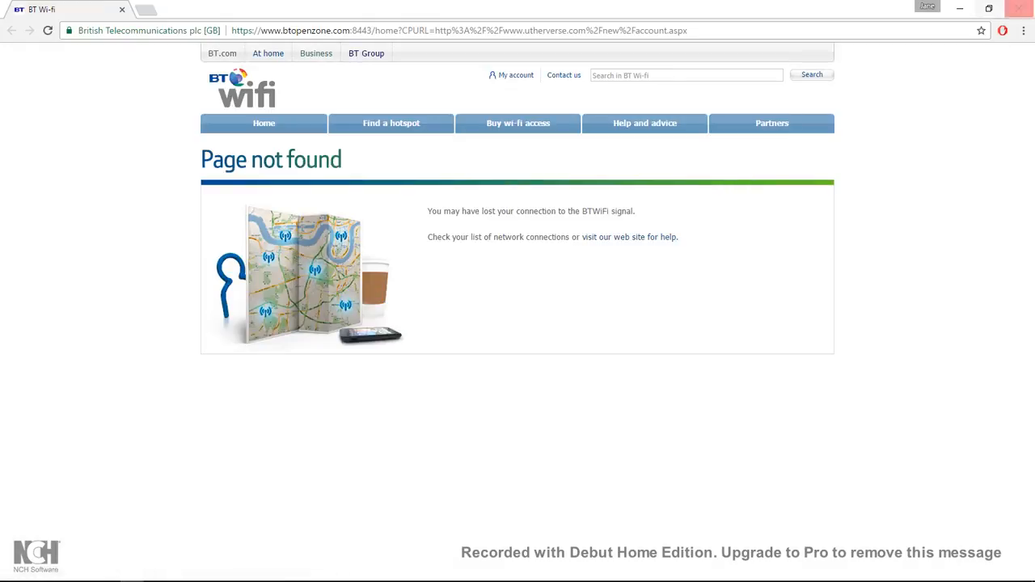
click(1018, 9)
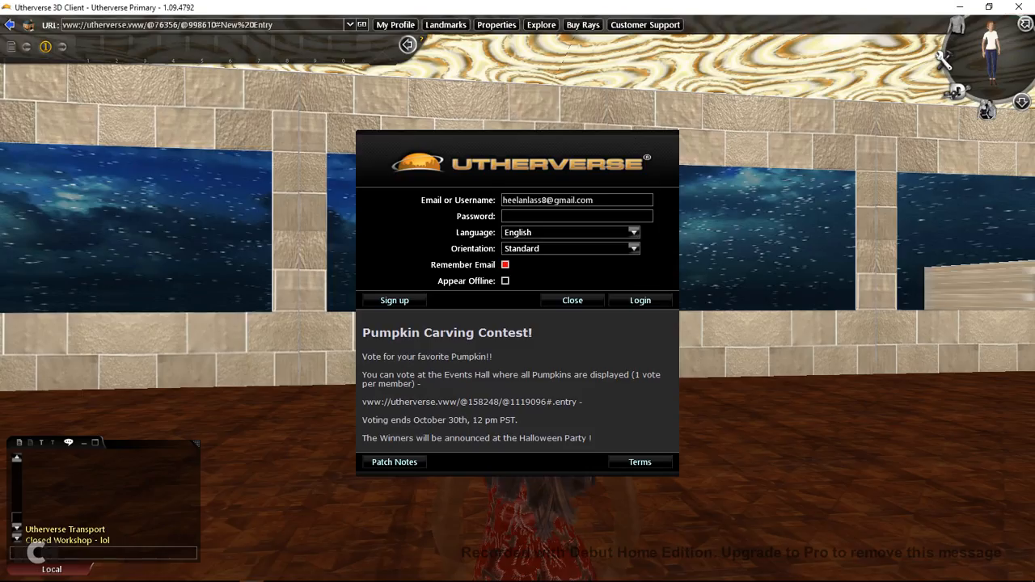
click(572, 300)
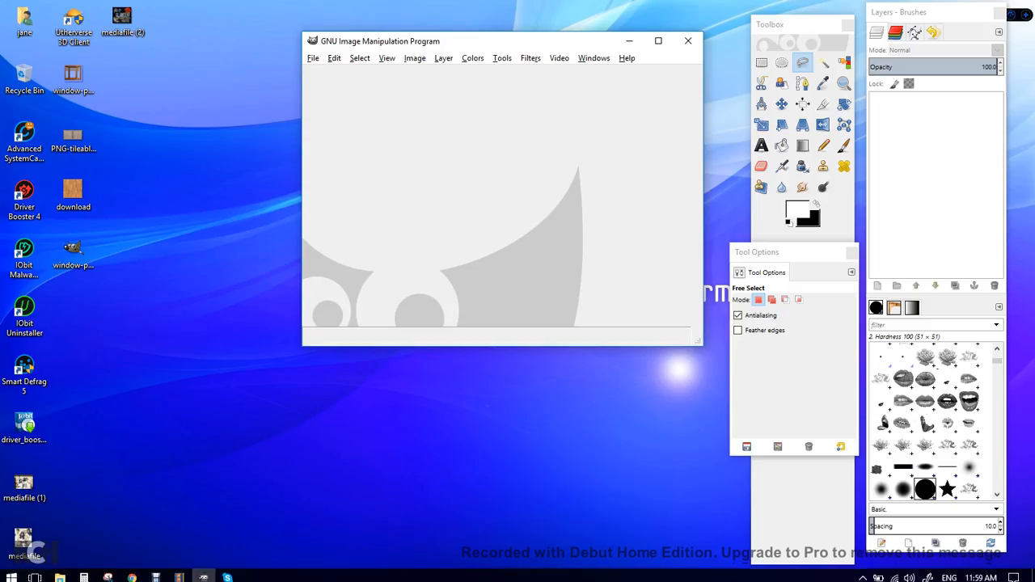
mouse_move(204, 573)
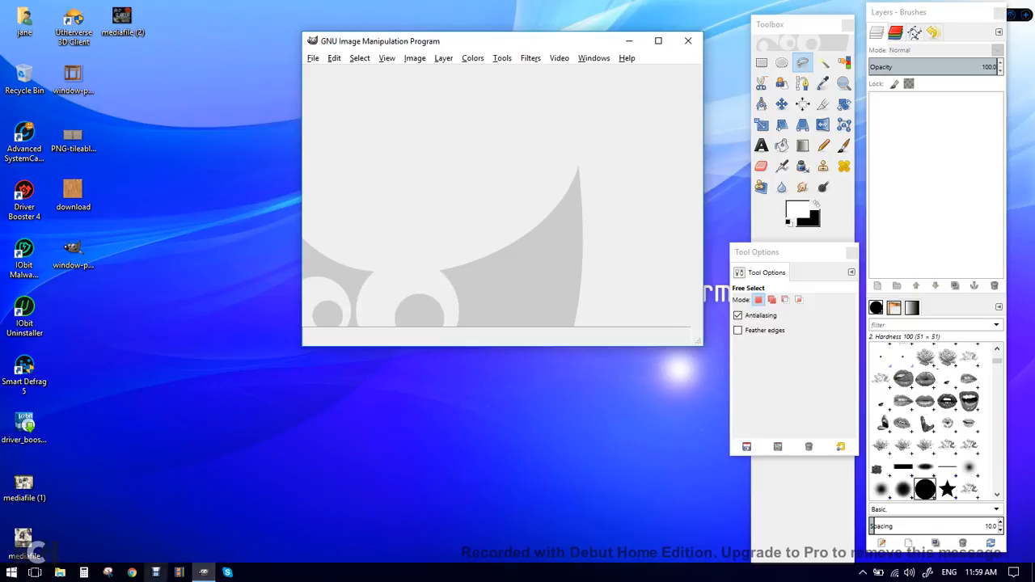
click(156, 573)
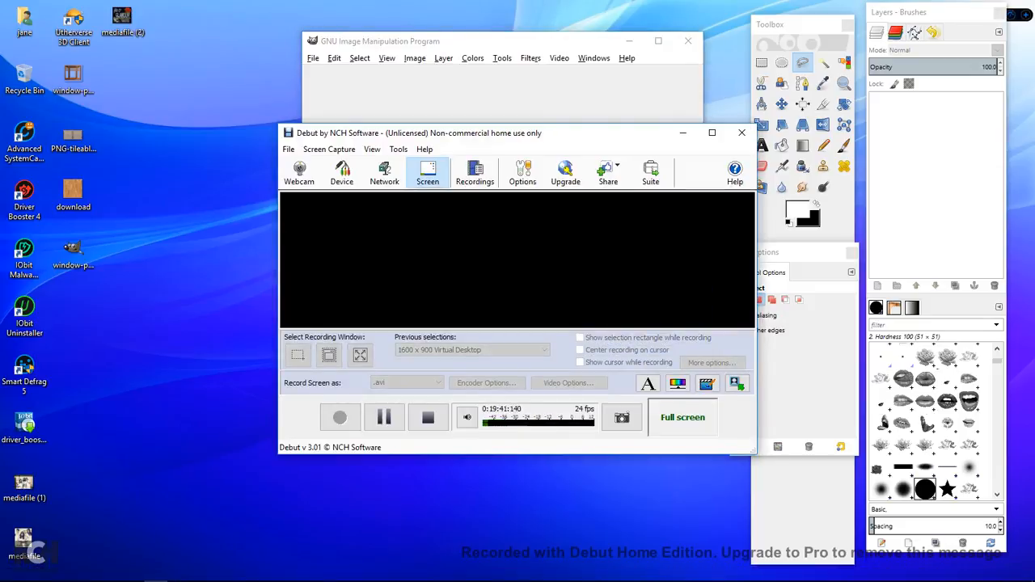